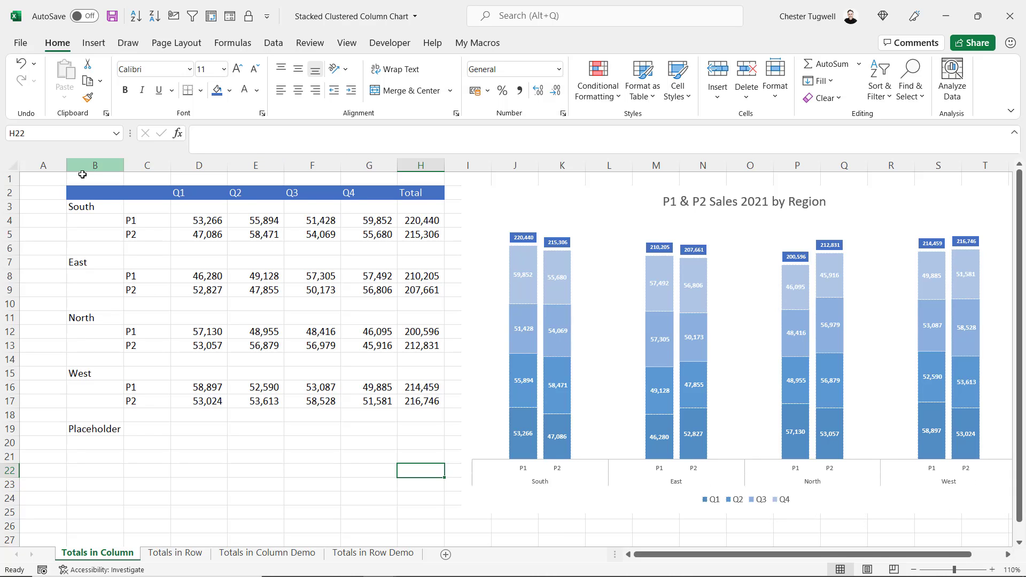
Examine how the source table lays out region headings, P1 and P2 rows, and blank separator rows.
left_click(98, 206)
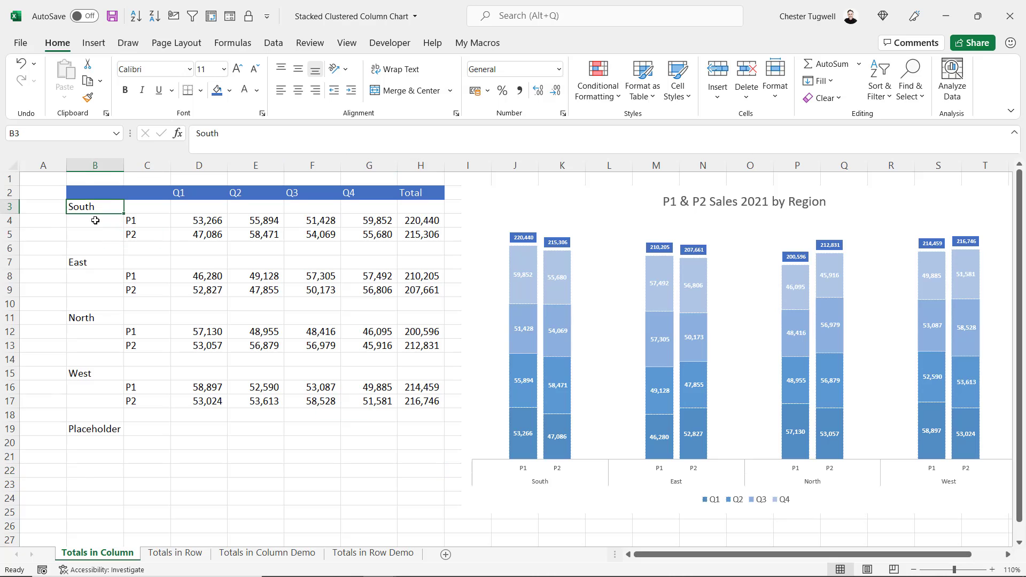
left_click(89, 265)
left_click(97, 320)
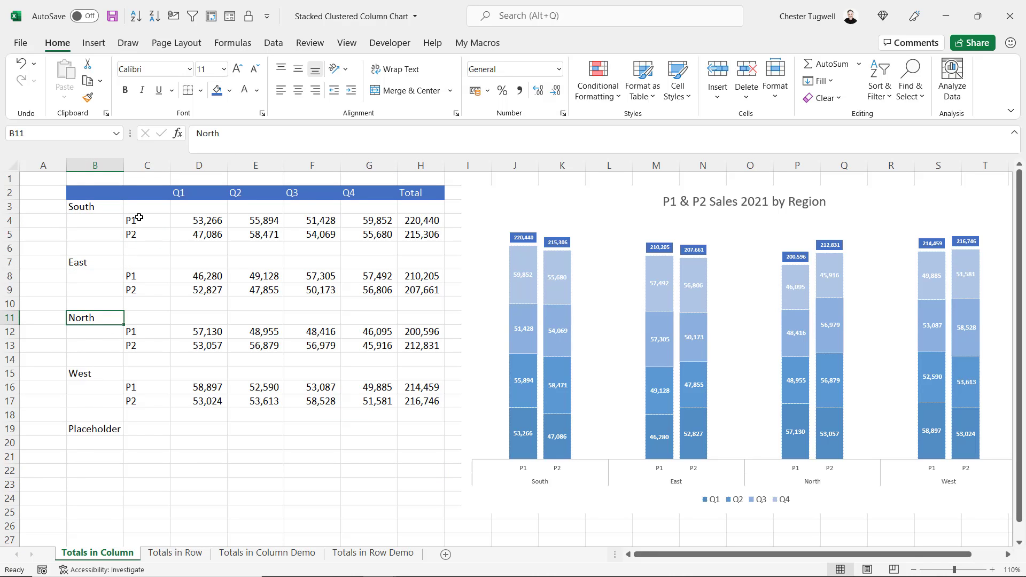
left_click(139, 218)
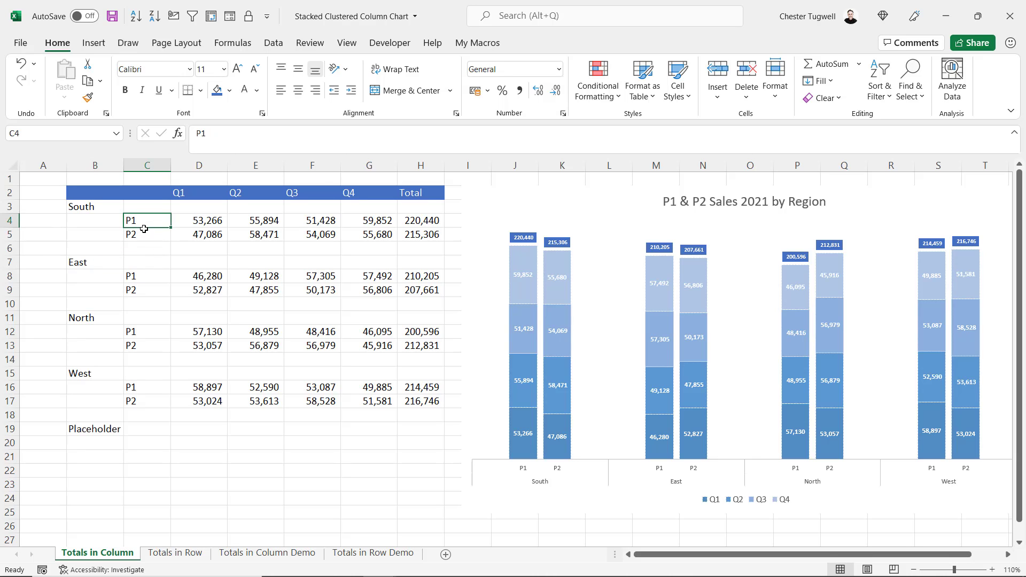
left_click_drag(83, 208, 410, 209)
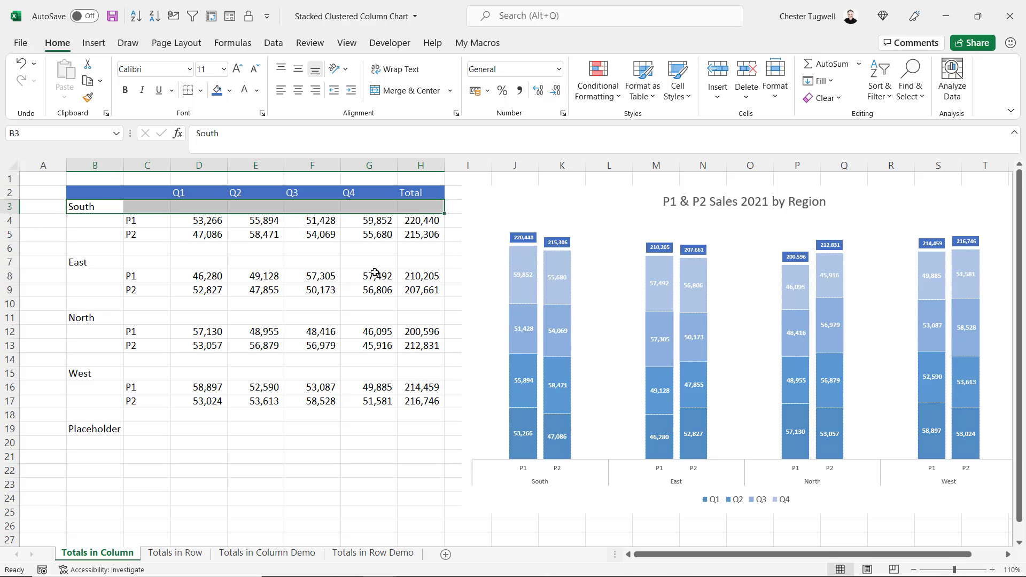
left_click_drag(91, 248, 428, 248)
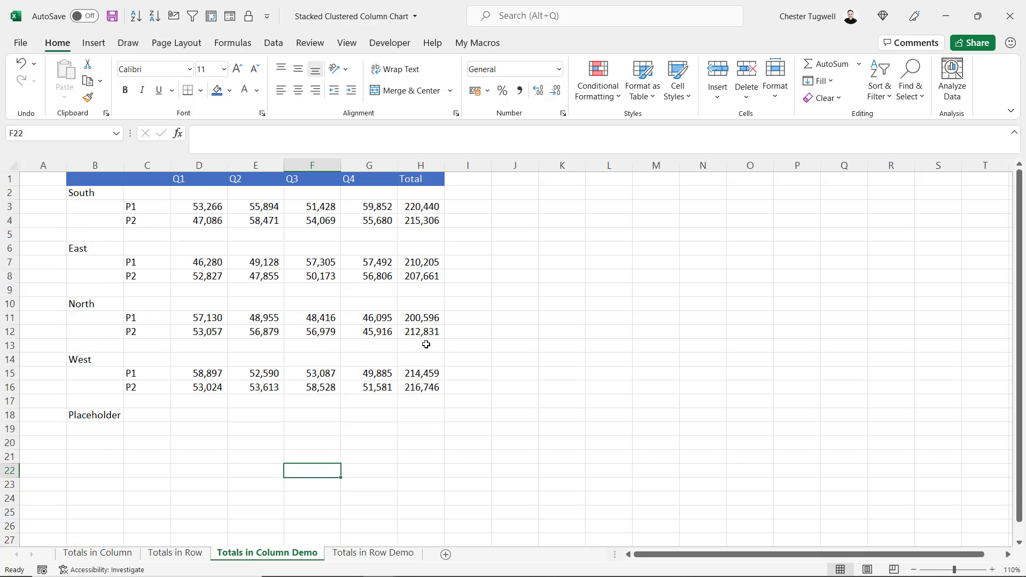
Insert a 2-D stacked column chart from D1:G17, then move it beside the table and enlarge it.
left_click(515, 234)
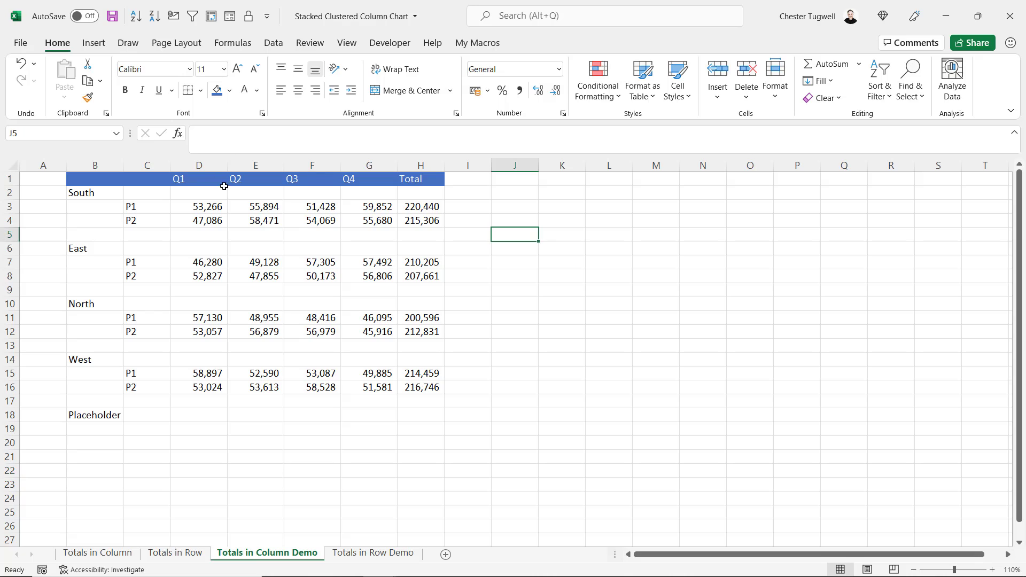
left_click(185, 180)
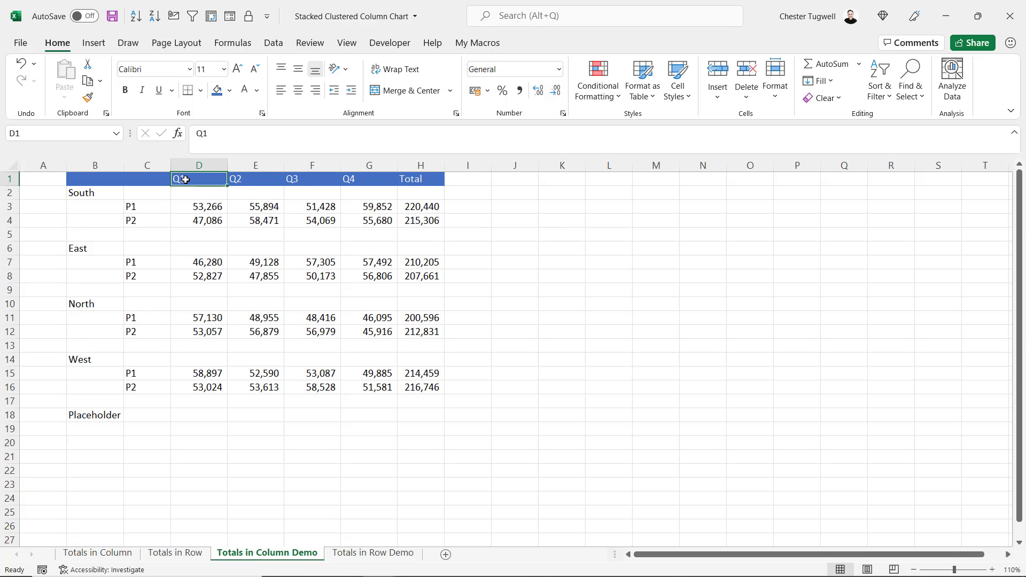
left_click_drag(230, 179, 355, 402)
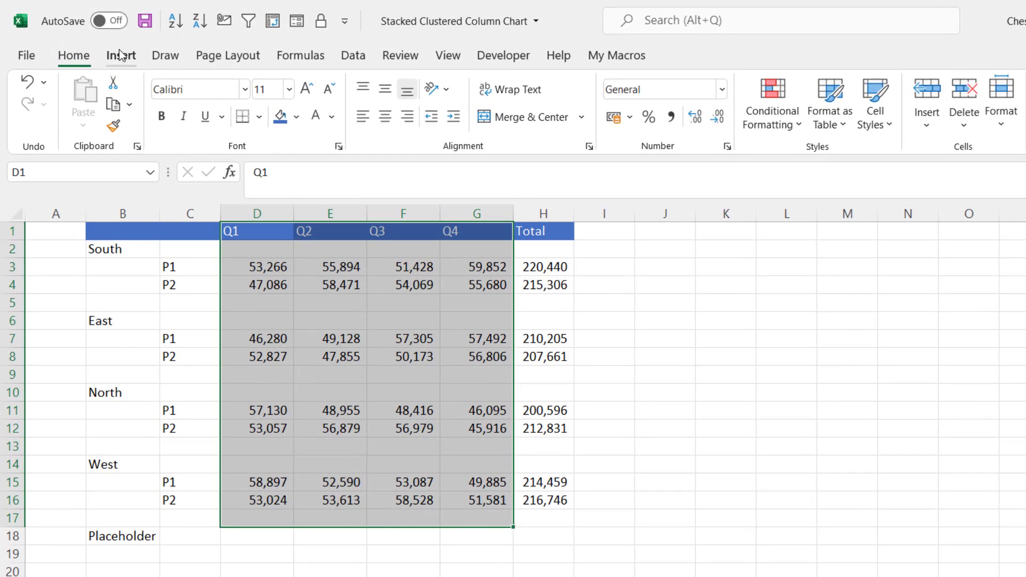
left_click(94, 43)
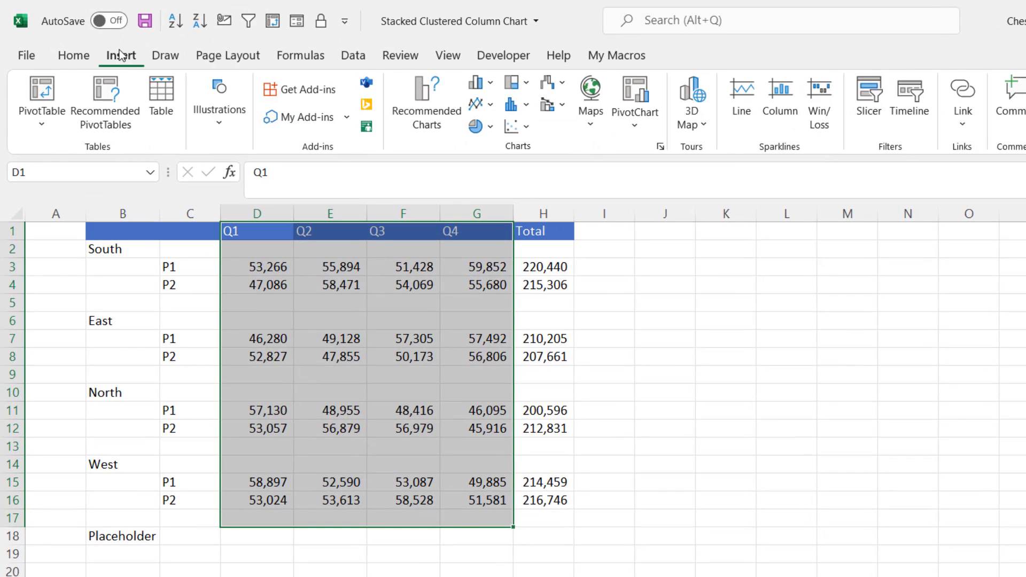
left_click(486, 84)
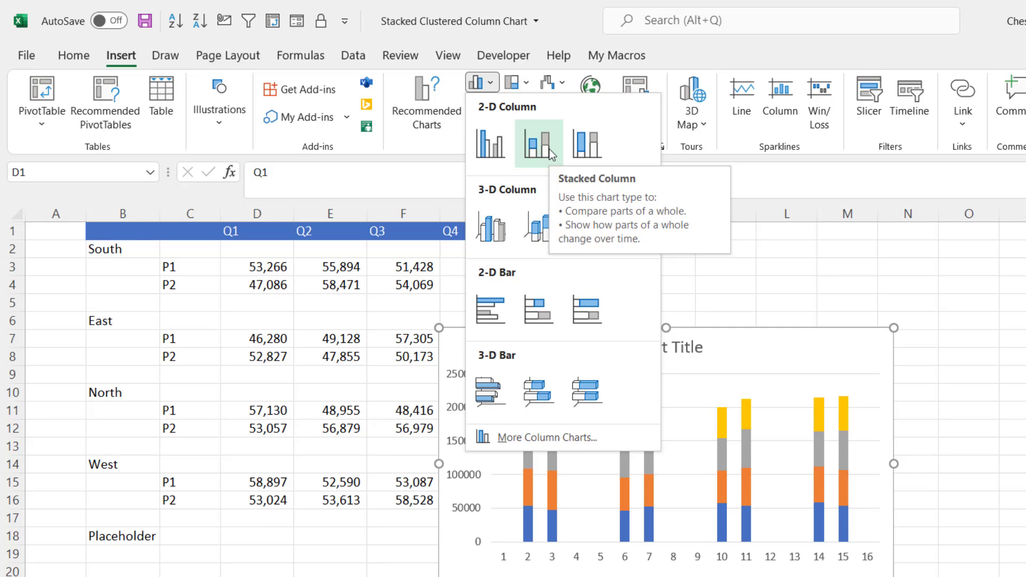
left_click(550, 150)
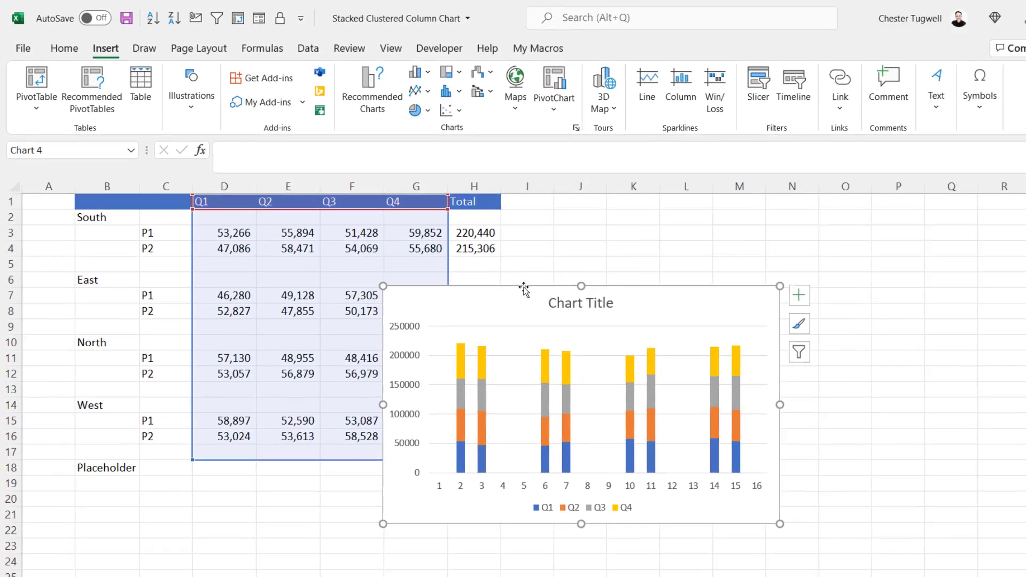
left_click_drag(527, 288, 702, 227)
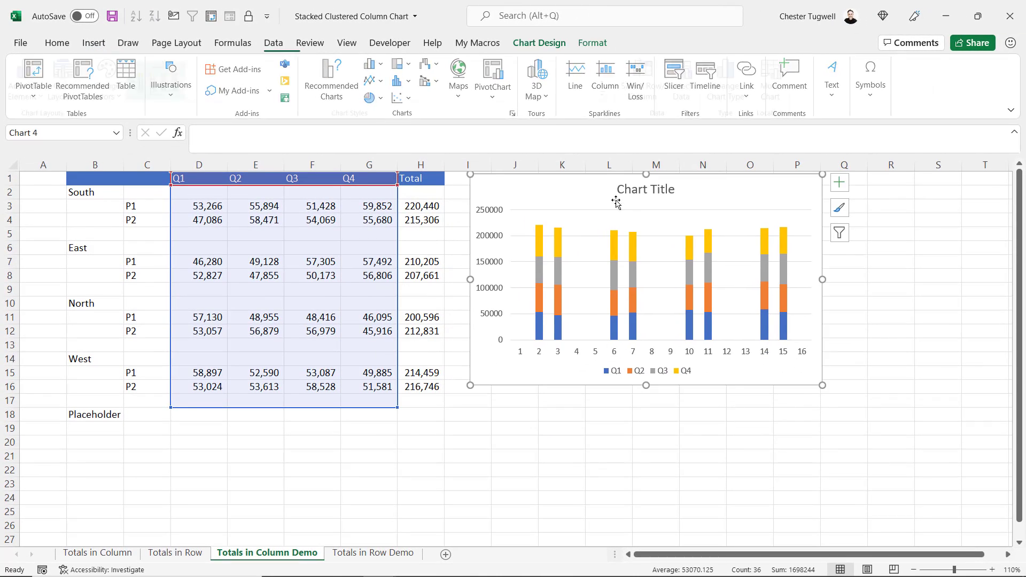
left_click_drag(823, 386, 925, 458)
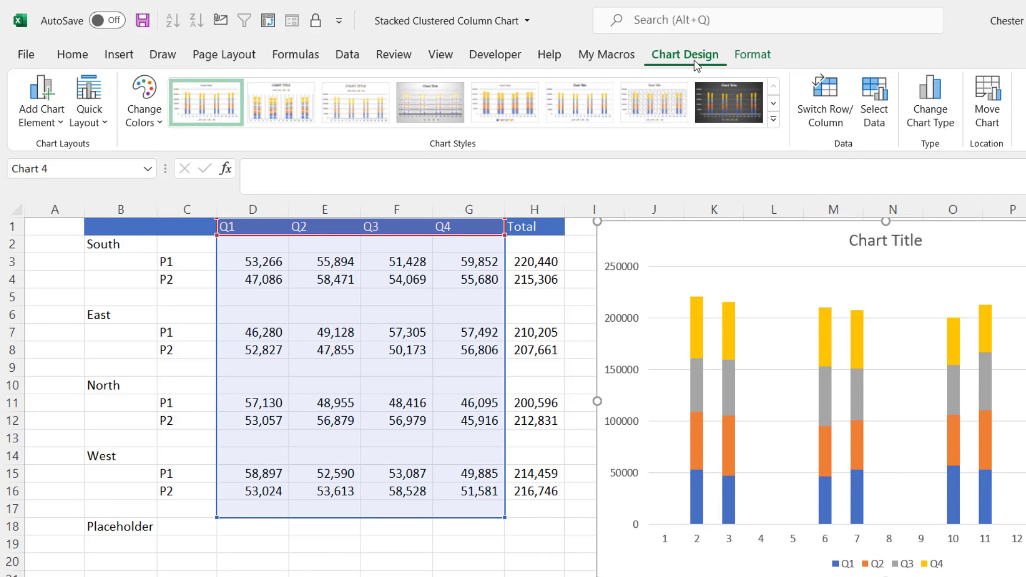
Set the chart's horizontal axis labels to the range B2:C18, including the Placeholder row.
left_click(876, 113)
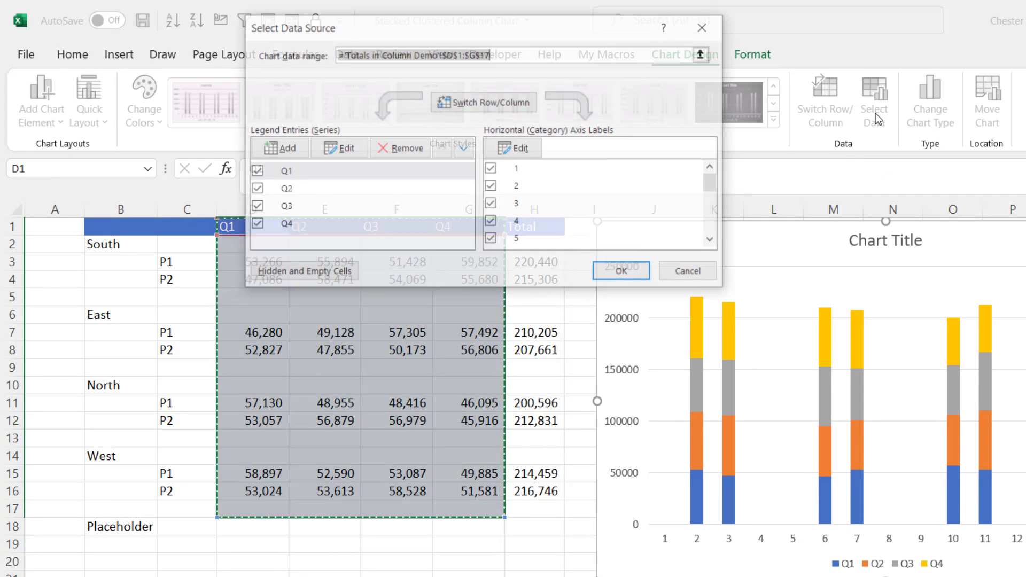
left_click(522, 153)
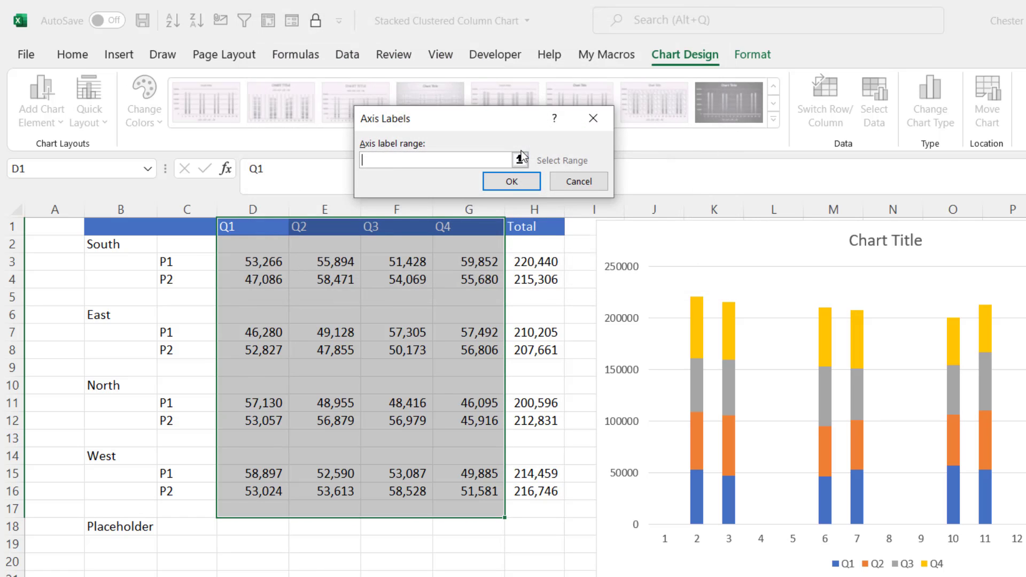
left_click_drag(86, 237, 190, 508)
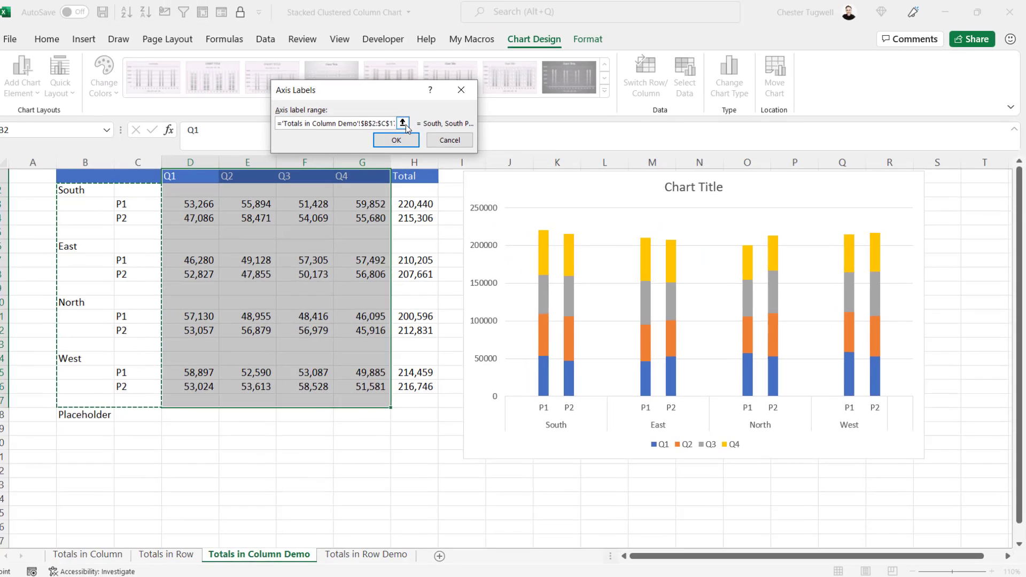
left_click(403, 124)
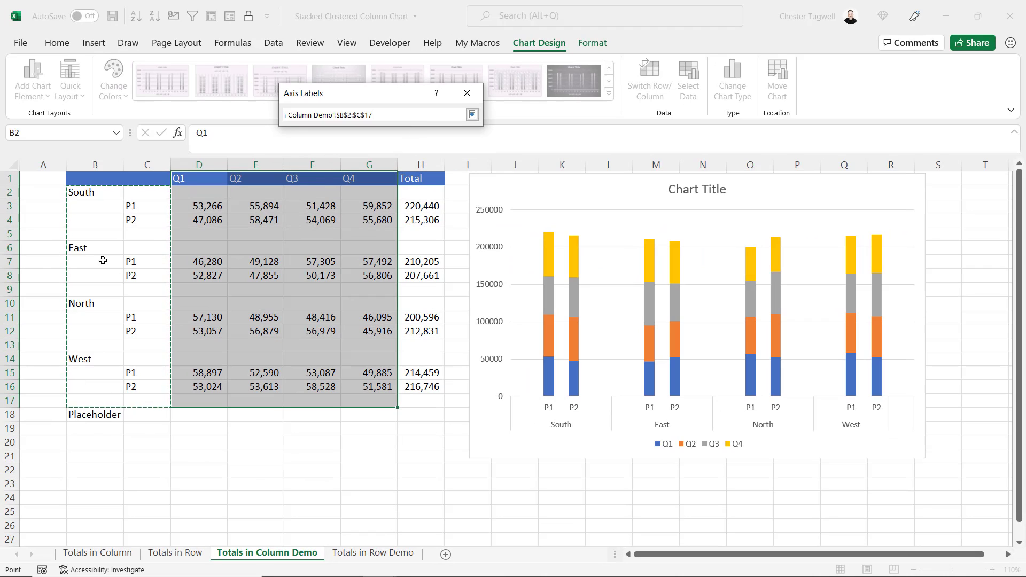
left_click_drag(82, 192, 135, 296)
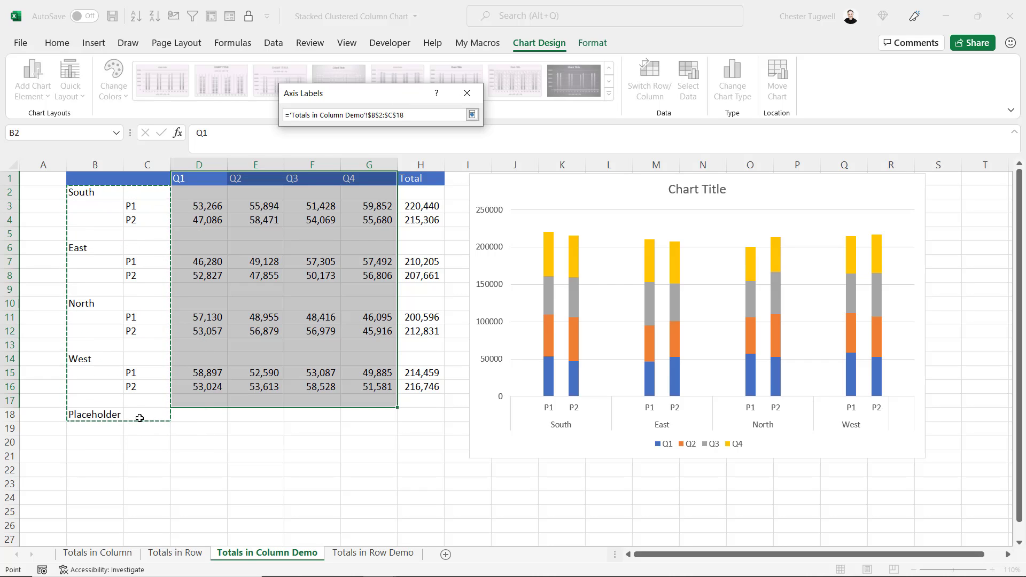
left_click(472, 115)
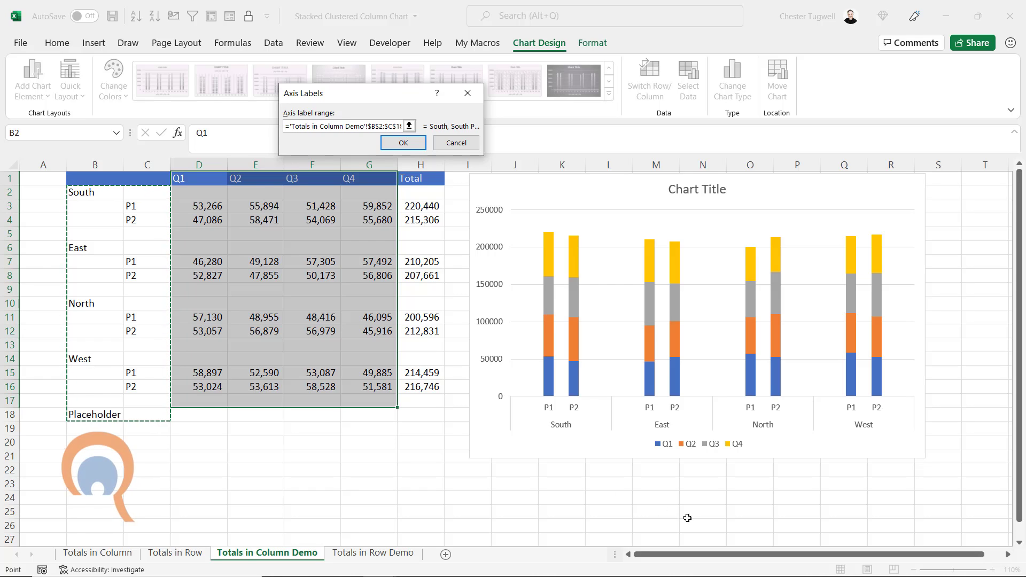
left_click(401, 143)
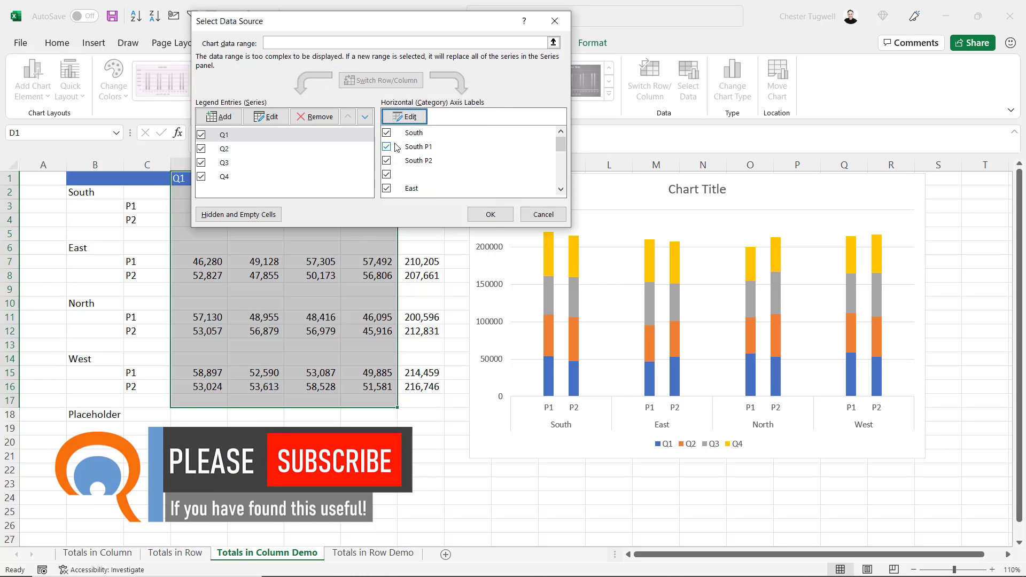
left_click(490, 215)
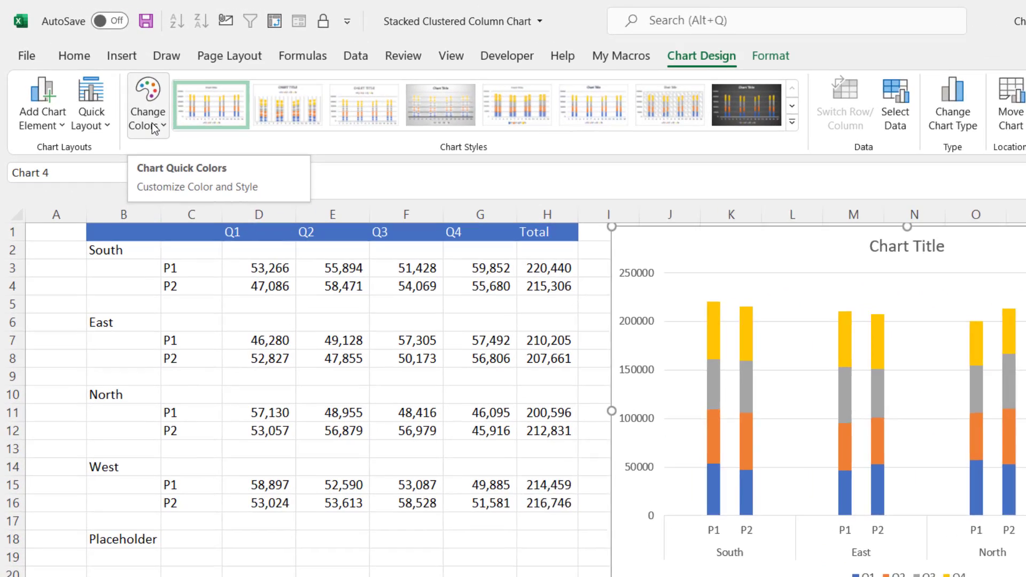
Recolour the chart with the monochromatic light blue palette that runs from dark to light.
left_click(118, 98)
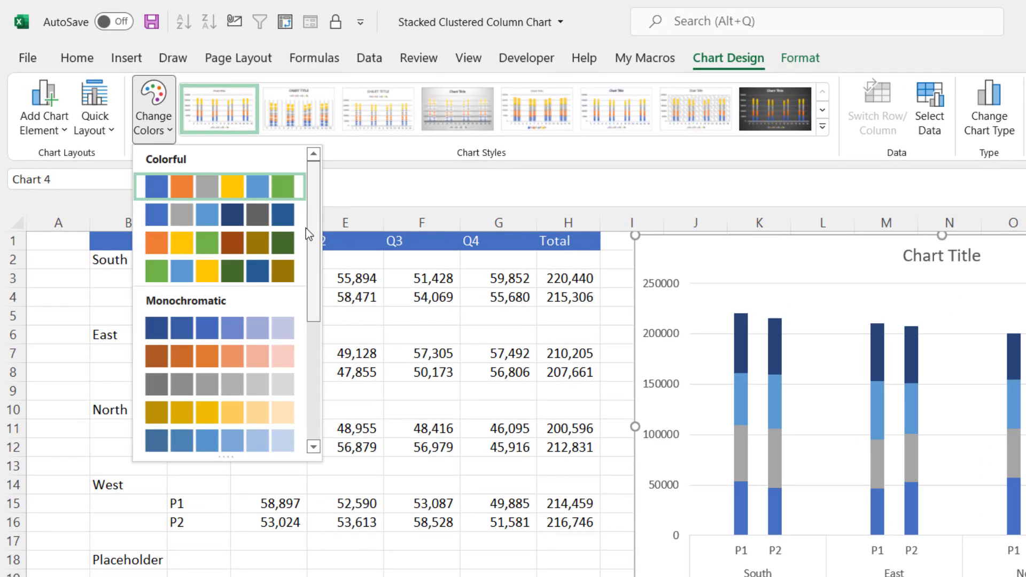
left_click_drag(320, 249, 316, 314)
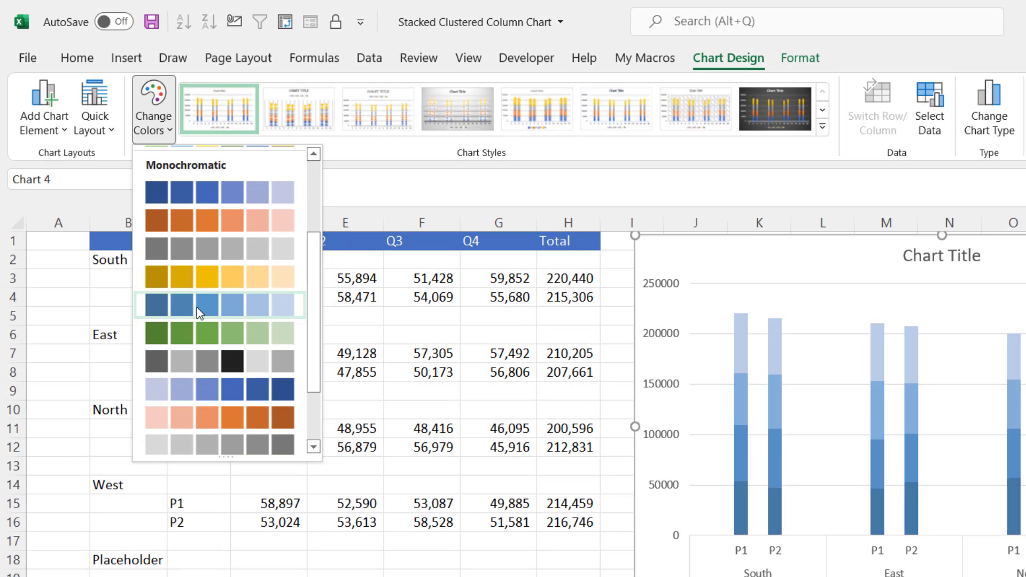
left_click(197, 307)
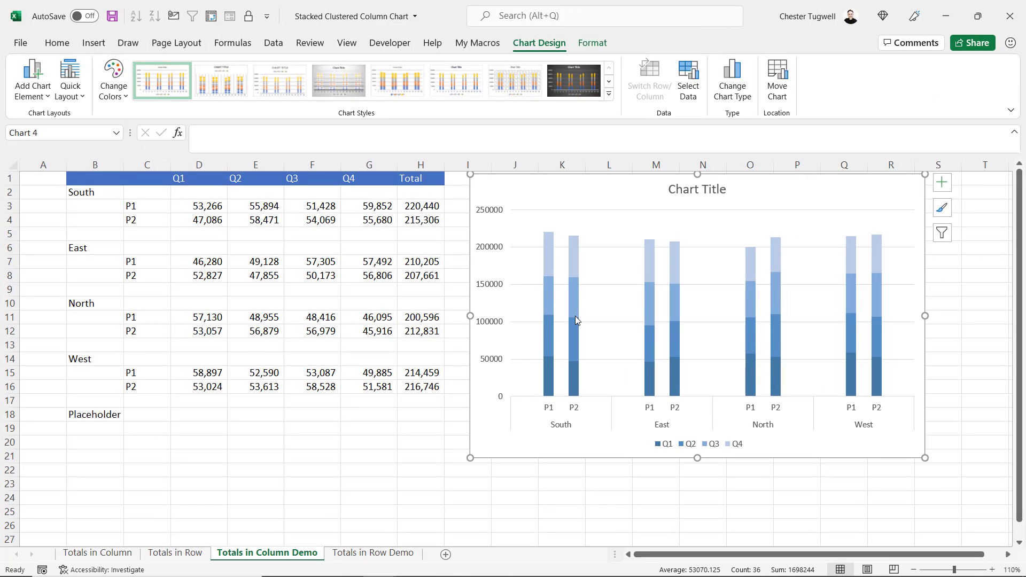
Set the gap width of the chart's column series to 38%.
left_click(552, 272)
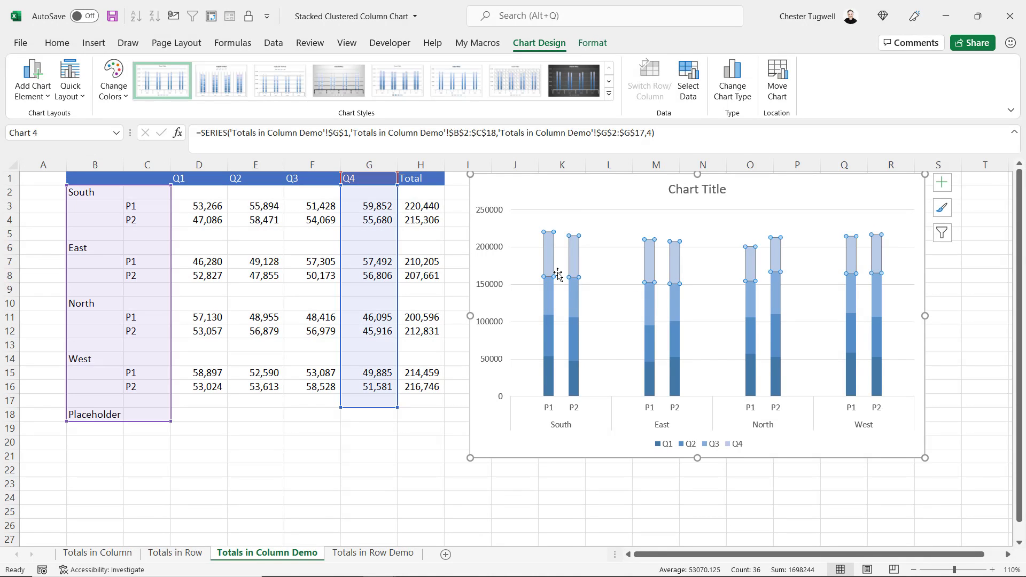
key("ctrl+1")
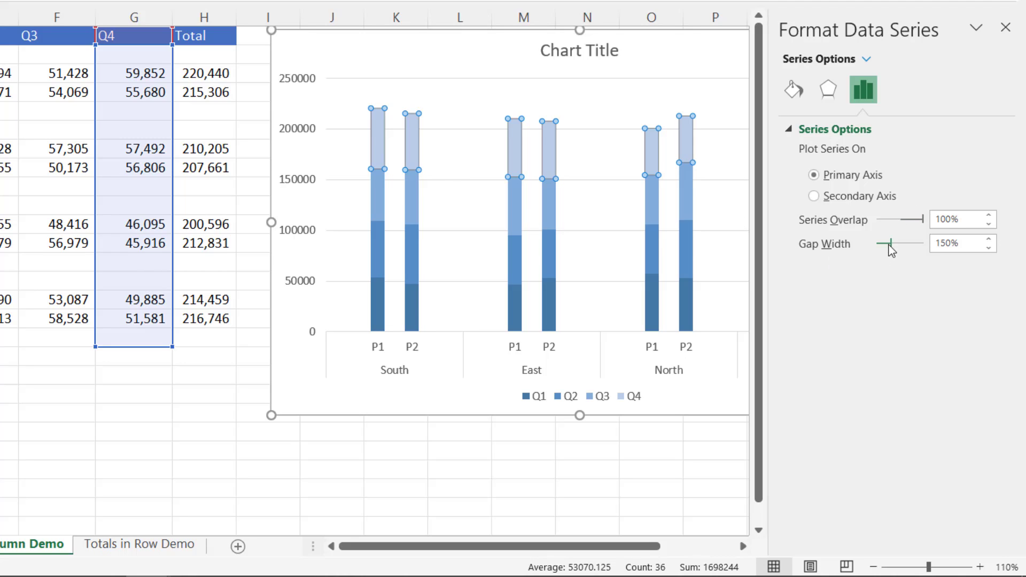
left_click_drag(886, 243, 880, 241)
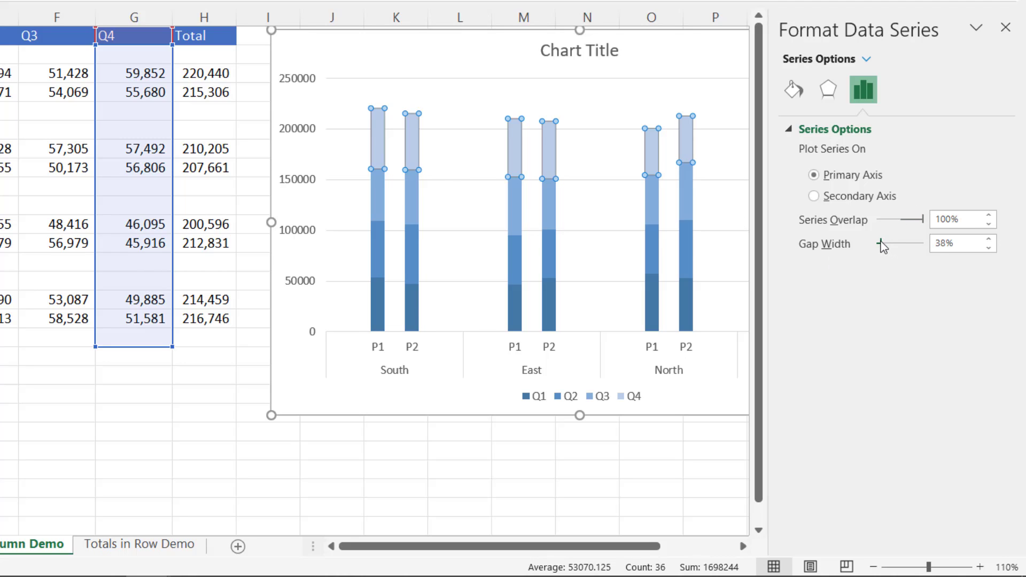
left_click(1006, 30)
Enlarge the chart from both lower corners so it spans from column I to column T.
left_click(330, 470)
left_click(270, 412)
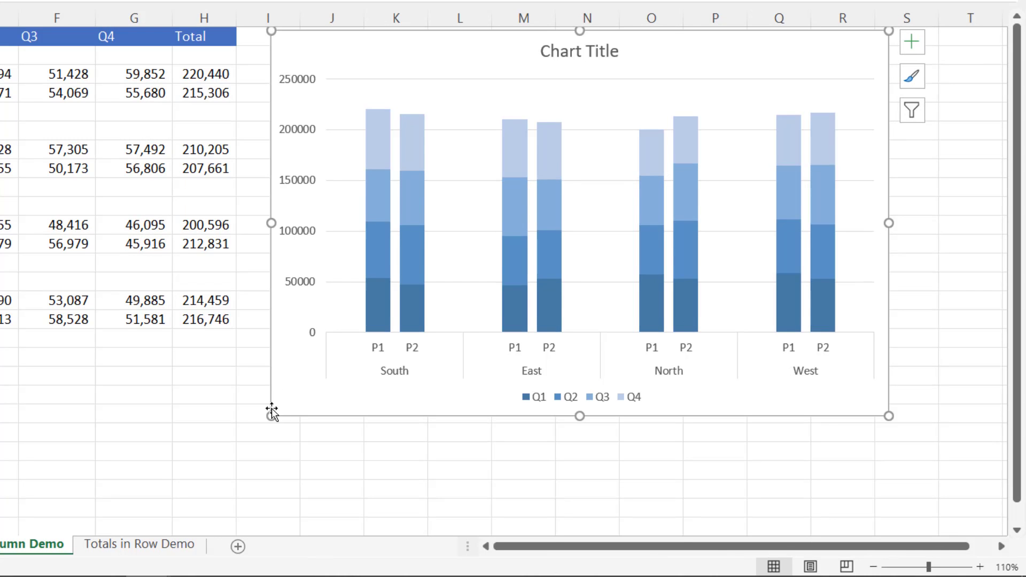
left_click_drag(269, 415, 247, 450)
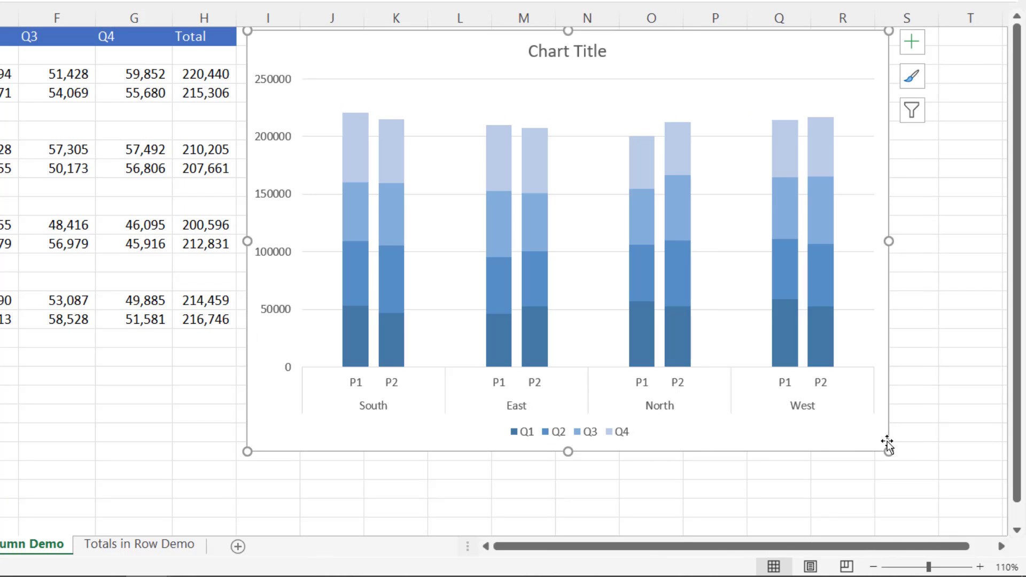
left_click_drag(888, 451, 993, 474)
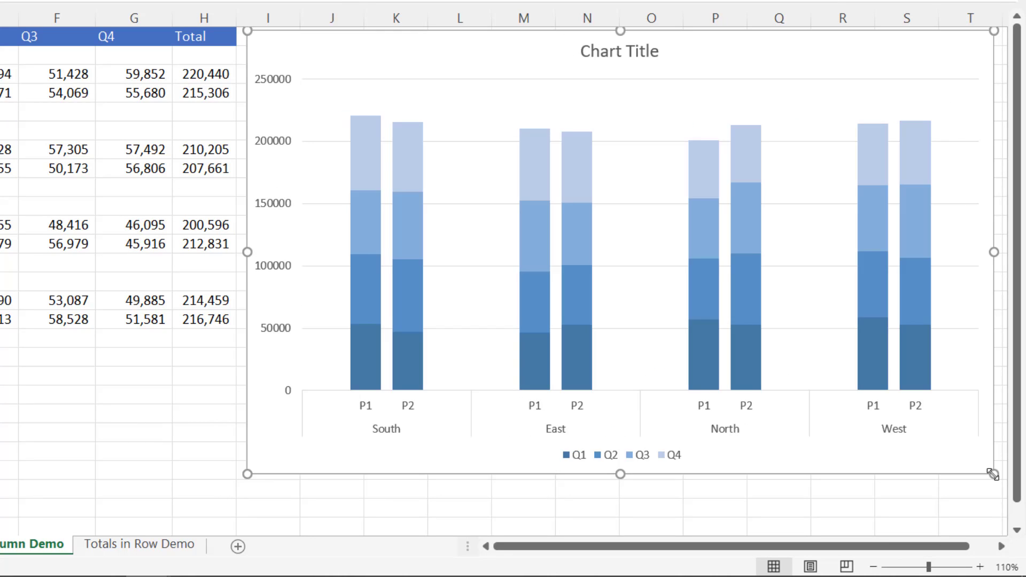
Add data labels to all series of the stacked column chart.
left_click(1002, 547)
left_click(1001, 546)
left_click(1002, 546)
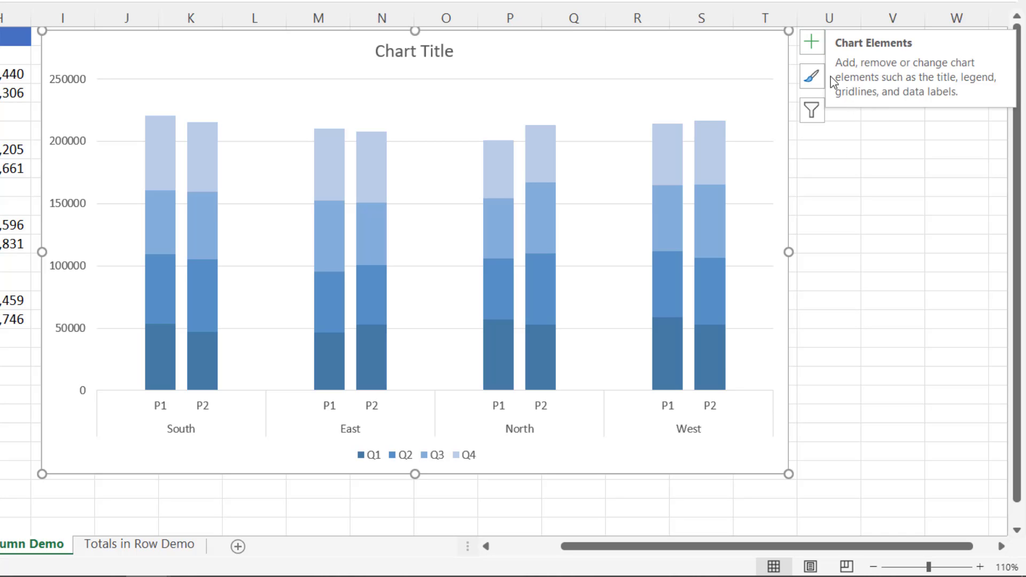
left_click(811, 48)
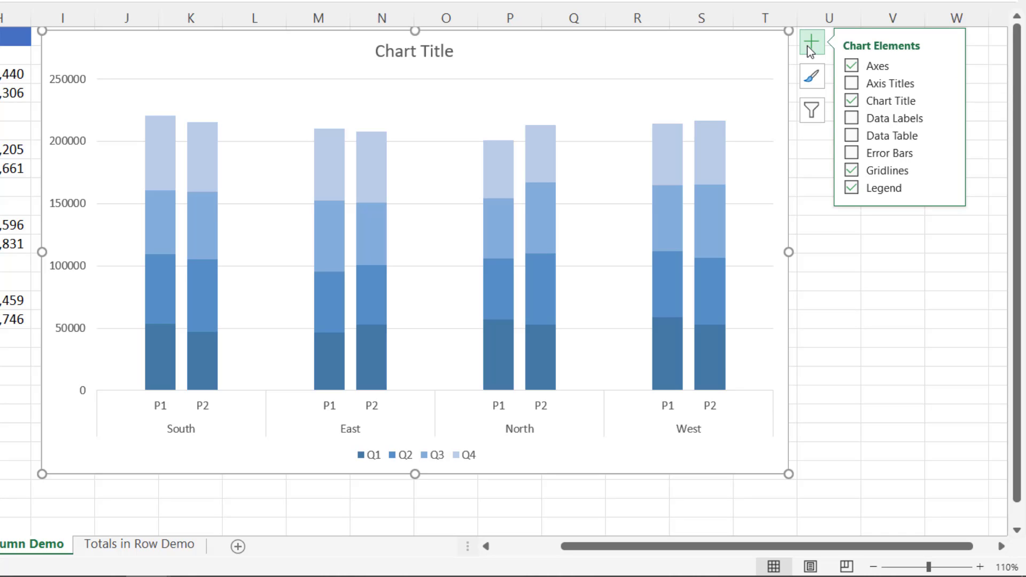
left_click(851, 122)
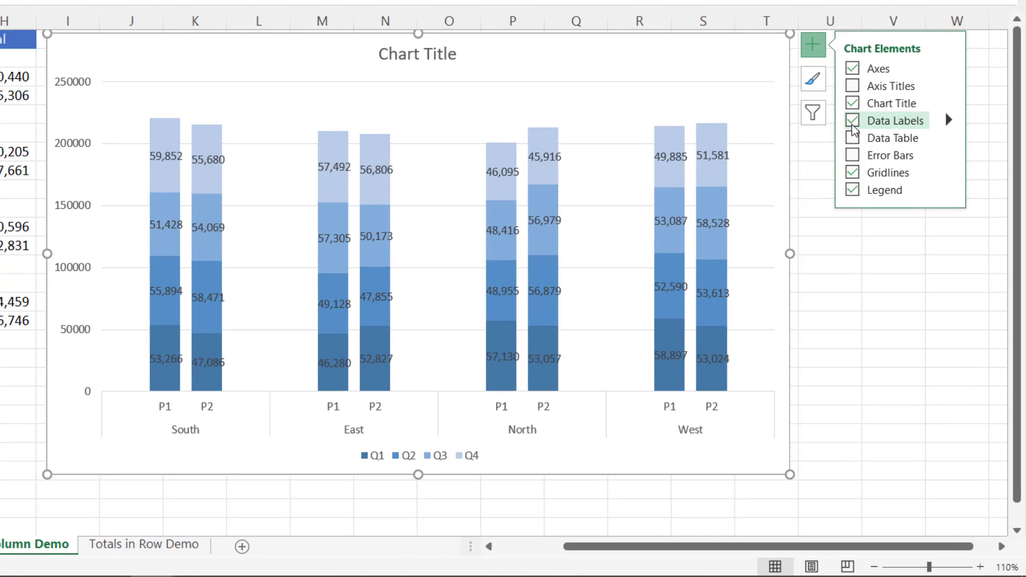
key("Escape")
key("Escape")
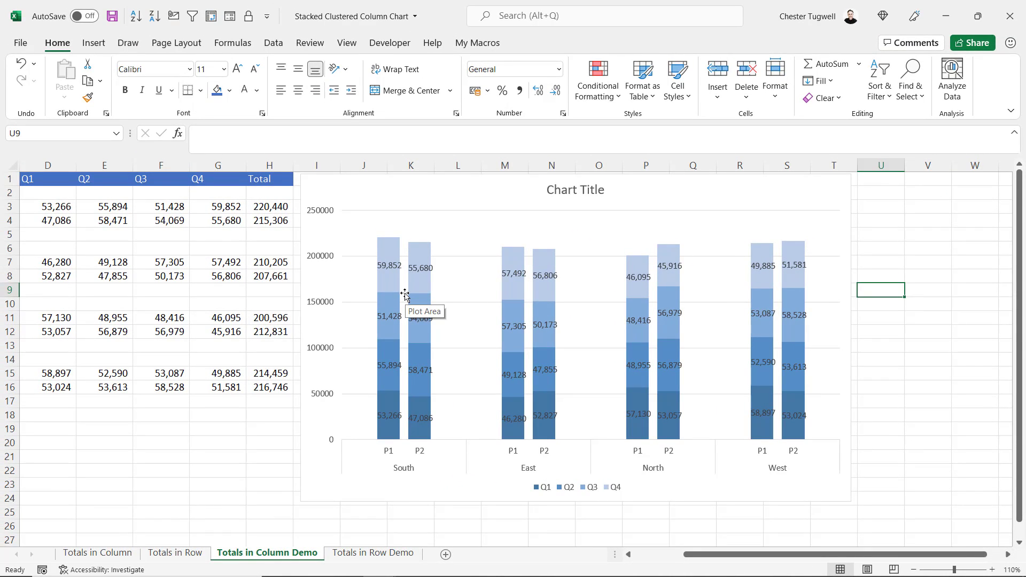
Reduce the font size of the Q4 series data labels to 7.
left_click(391, 269)
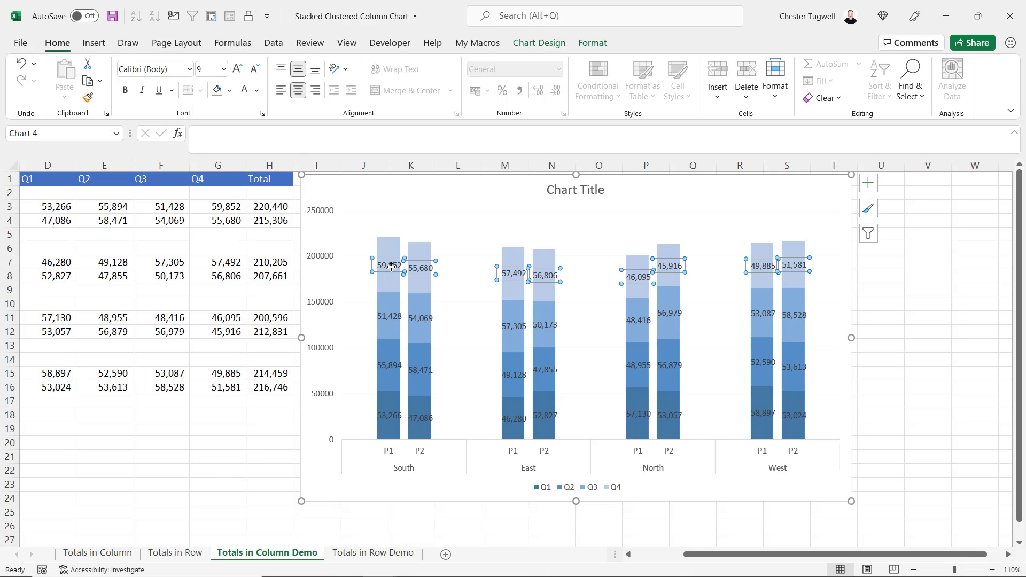
left_click(256, 70)
left_click(255, 70)
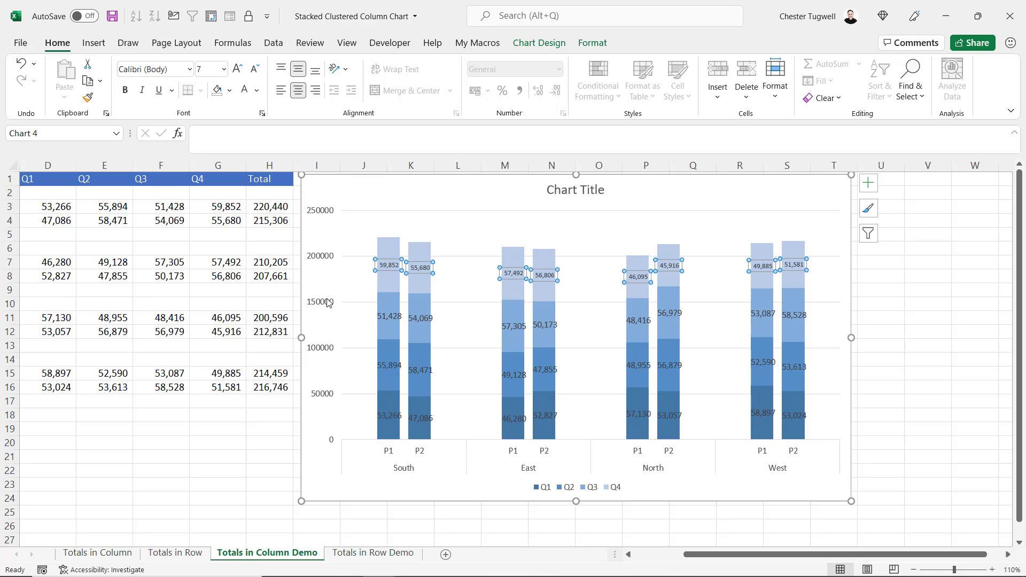
Copy the Q4 data label formatting onto the Q3, Q2 and Q1 data labels.
left_click(88, 98)
left_click(392, 321)
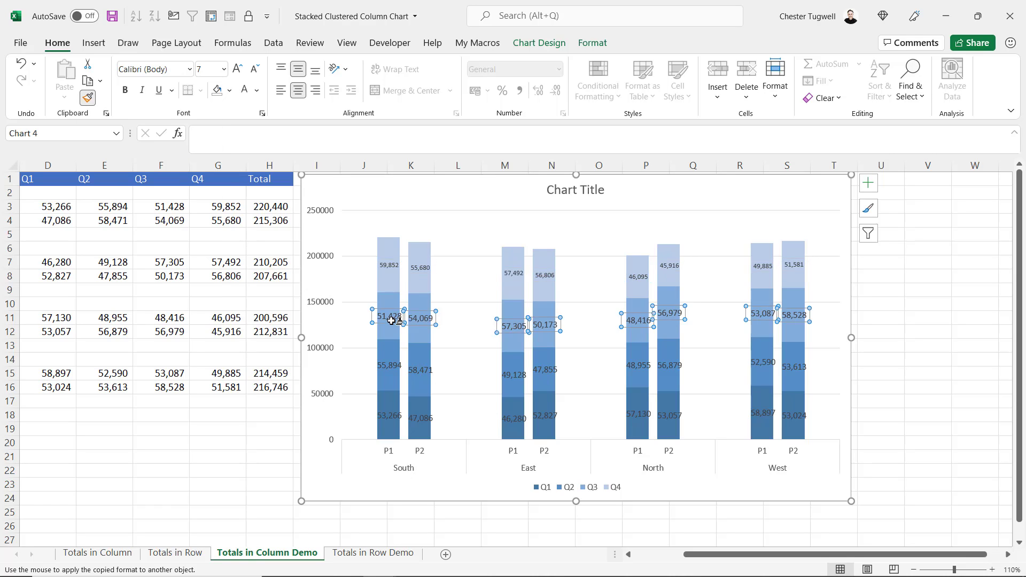
left_click(391, 367)
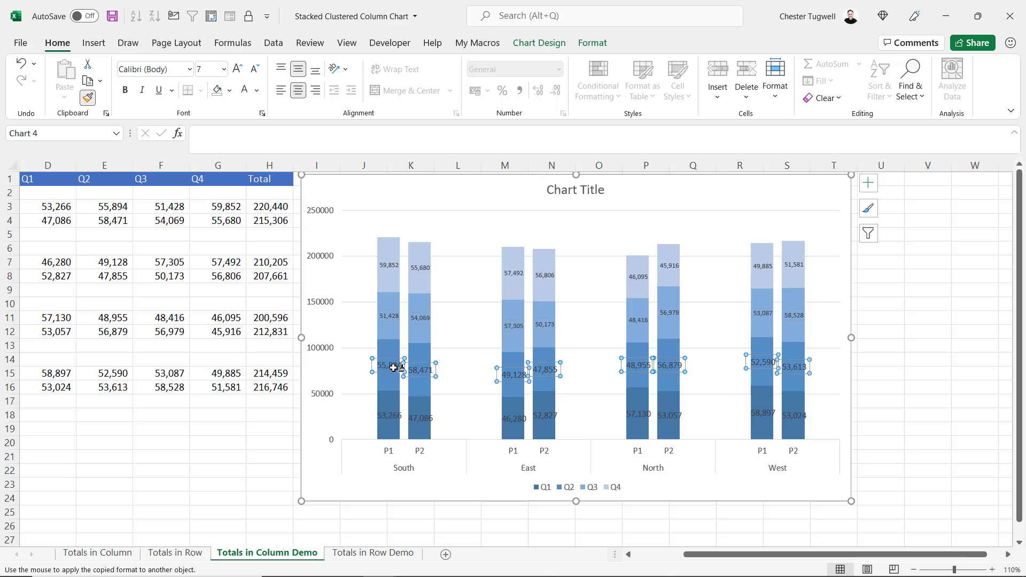
left_click(393, 420)
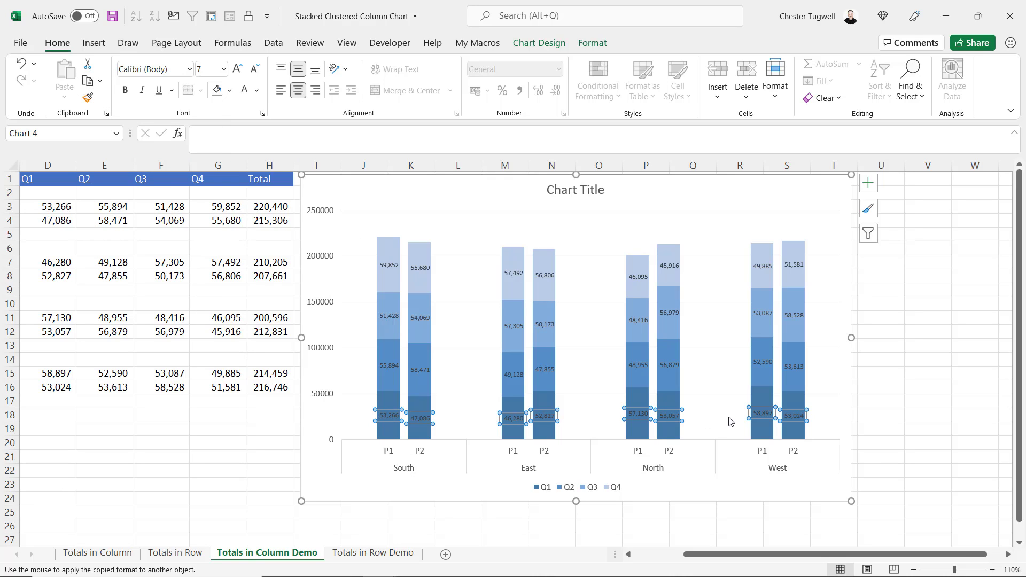
Make the font of the Q1 and Q2 data labels white.
left_click(245, 91)
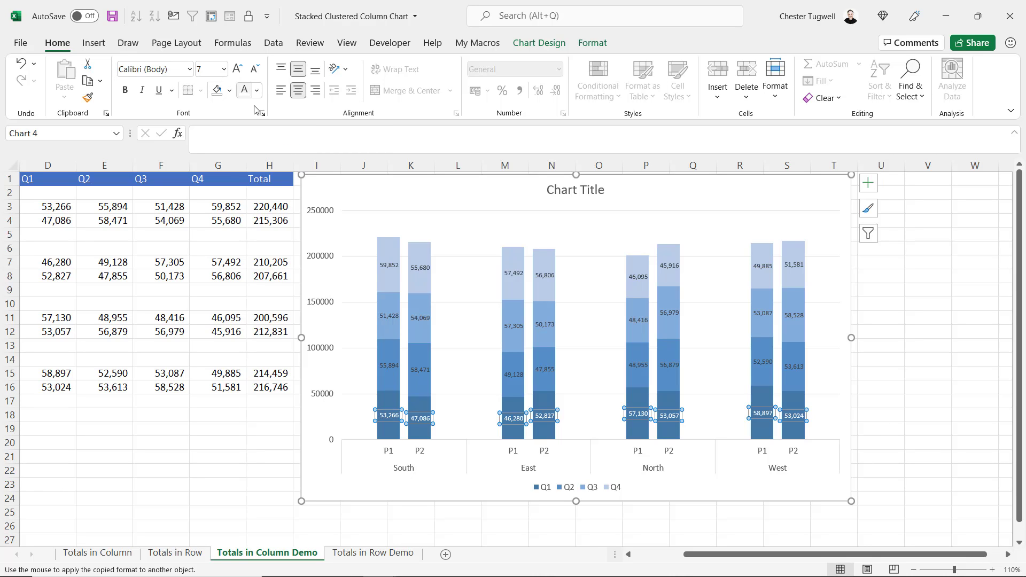
left_click(393, 369)
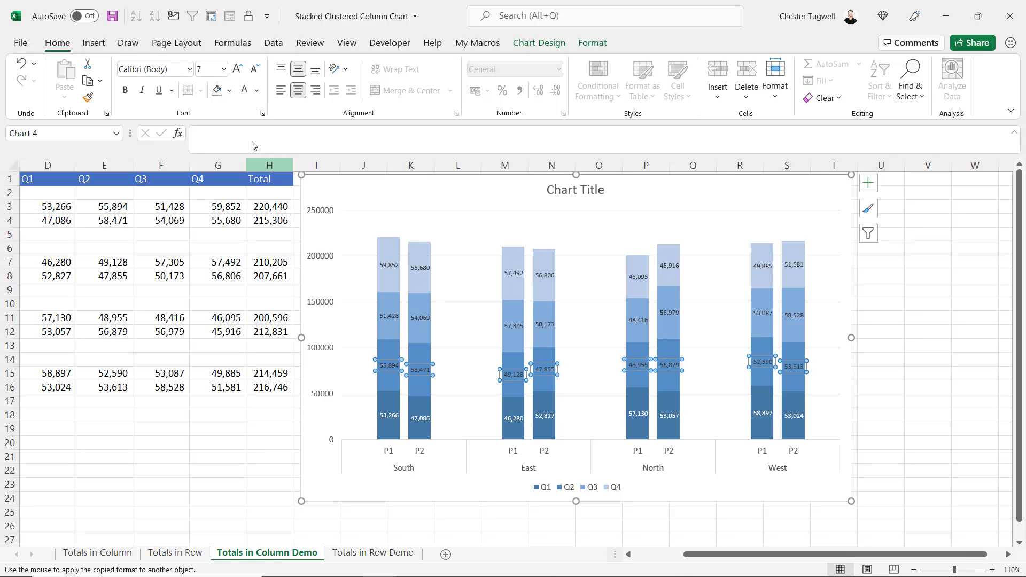
left_click(243, 92)
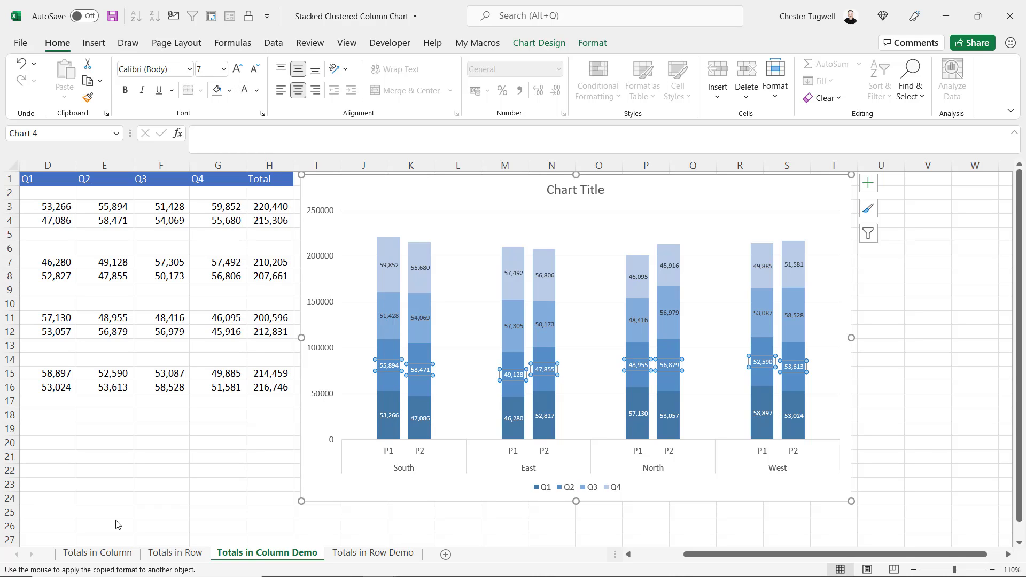
key("Escape")
Examine how the totals in H4:H17 are shown above the columns in the finished Totals in Column example.
left_click(111, 553)
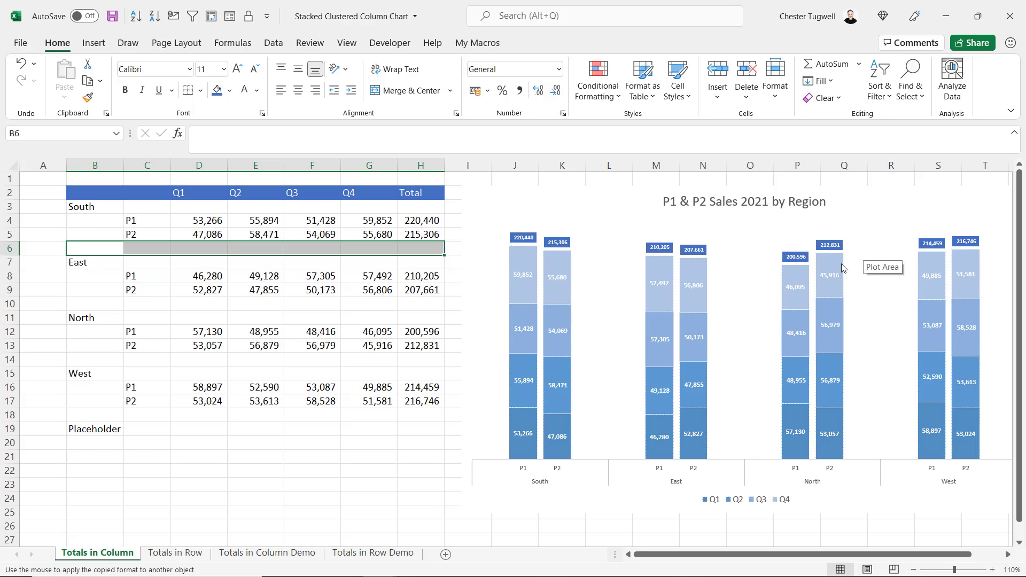
left_click_drag(421, 220, 419, 407)
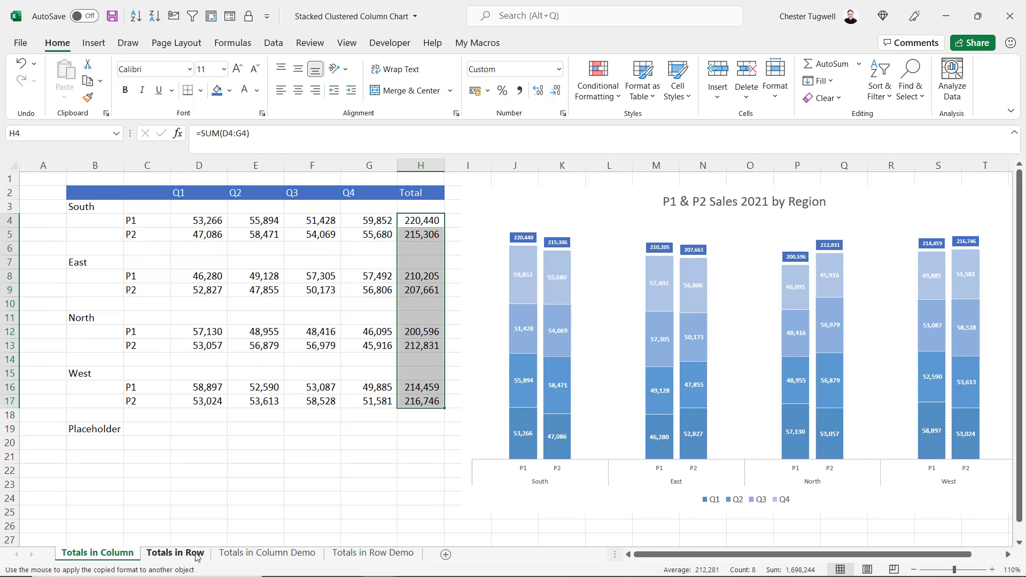
left_click(267, 552)
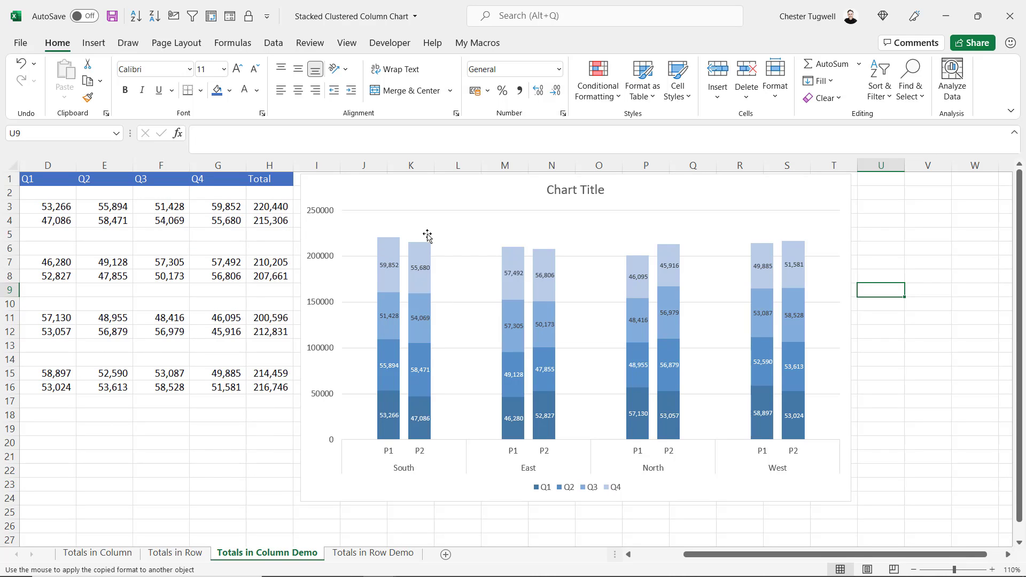
Add a series to the chart on Totals in Column Demo, named from cell H1 with the values in H2:H17.
left_click(471, 194)
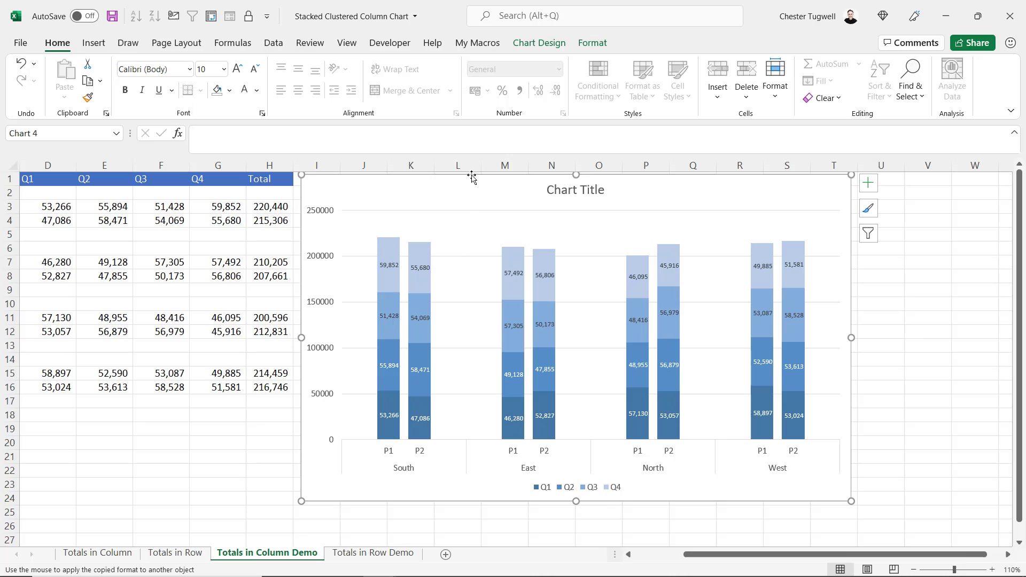
left_click(545, 43)
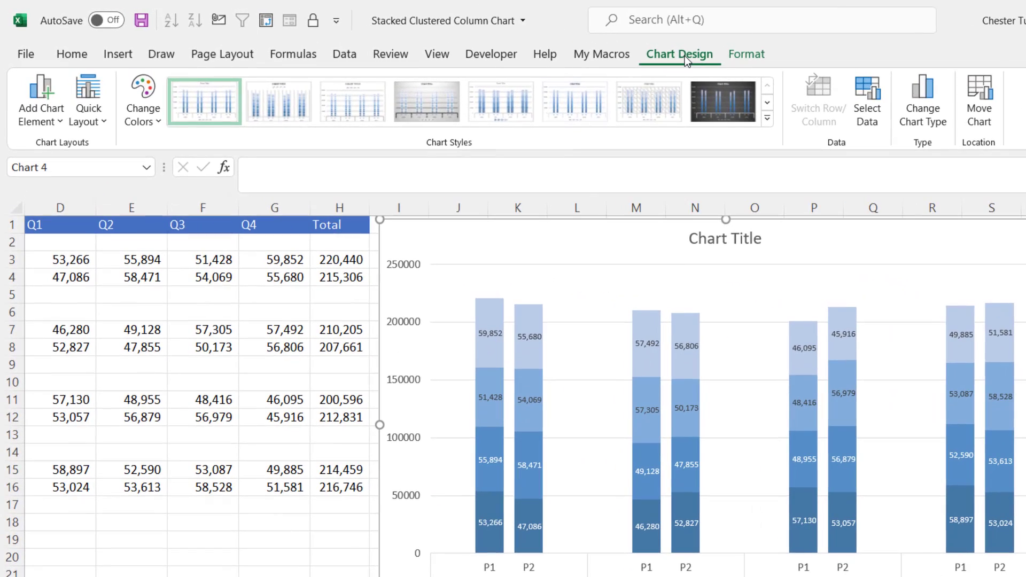
left_click(870, 124)
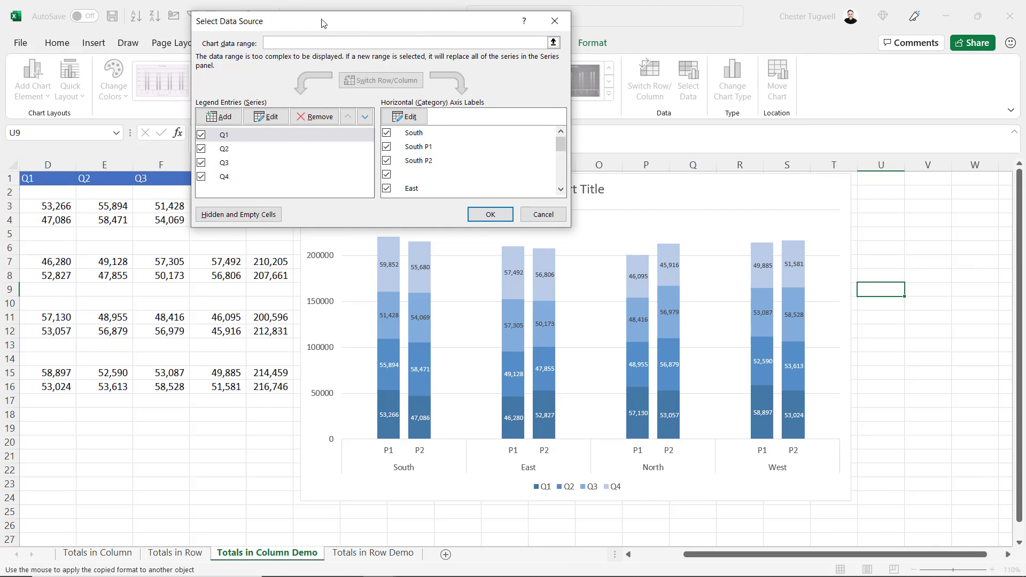
left_click_drag(321, 21, 680, 25)
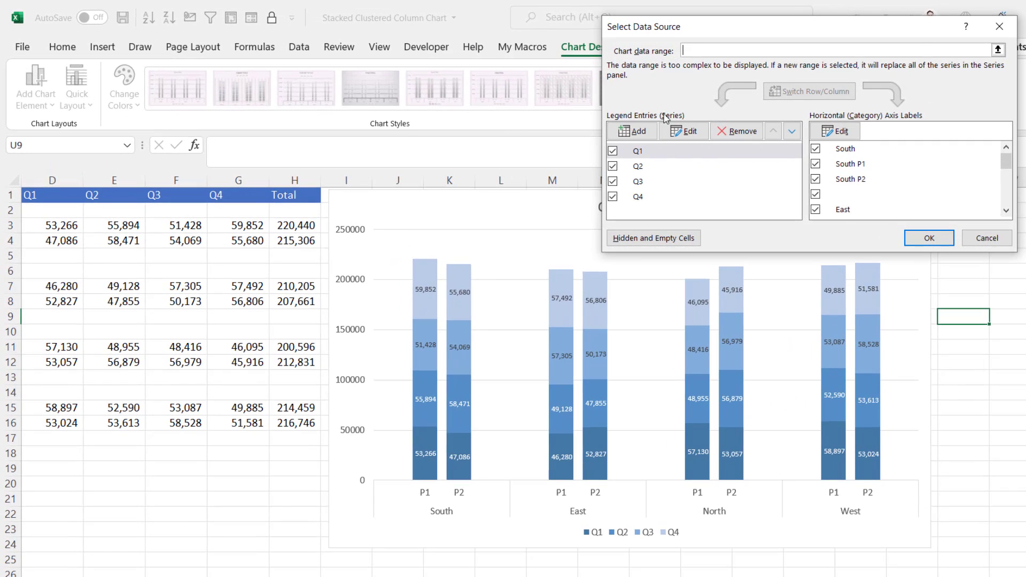
left_click(637, 133)
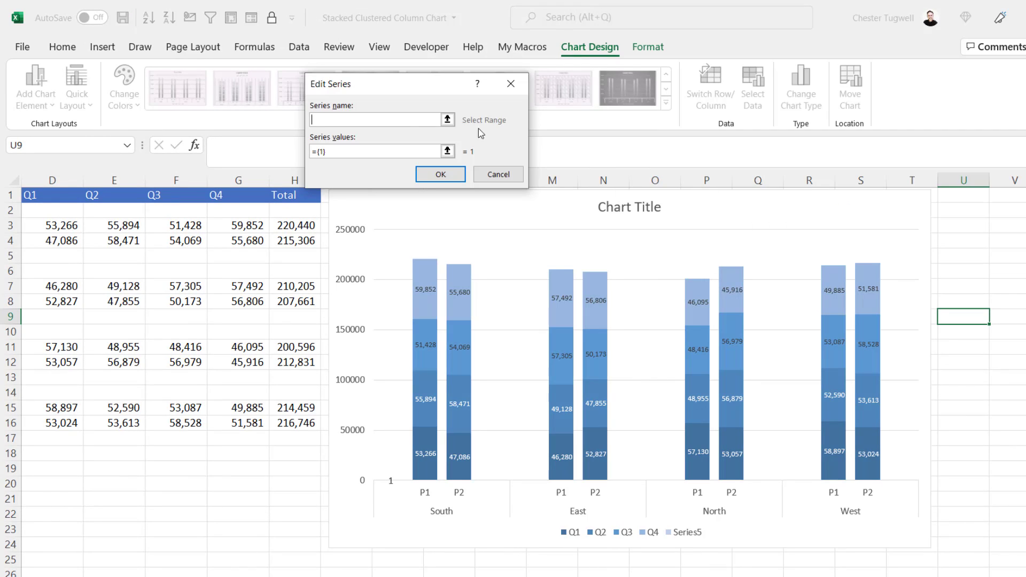
left_click(296, 194)
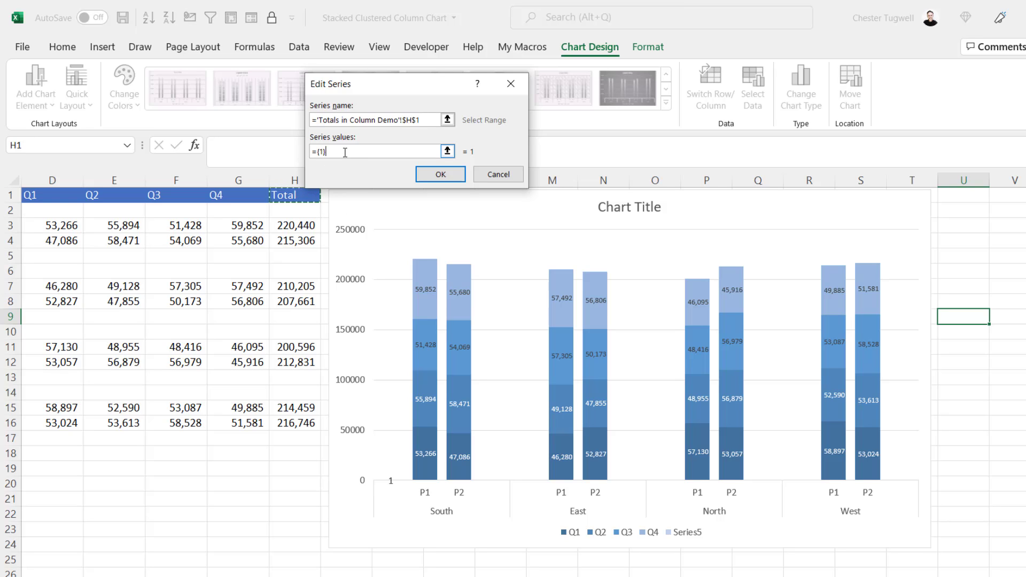
left_click_drag(344, 152, 311, 152)
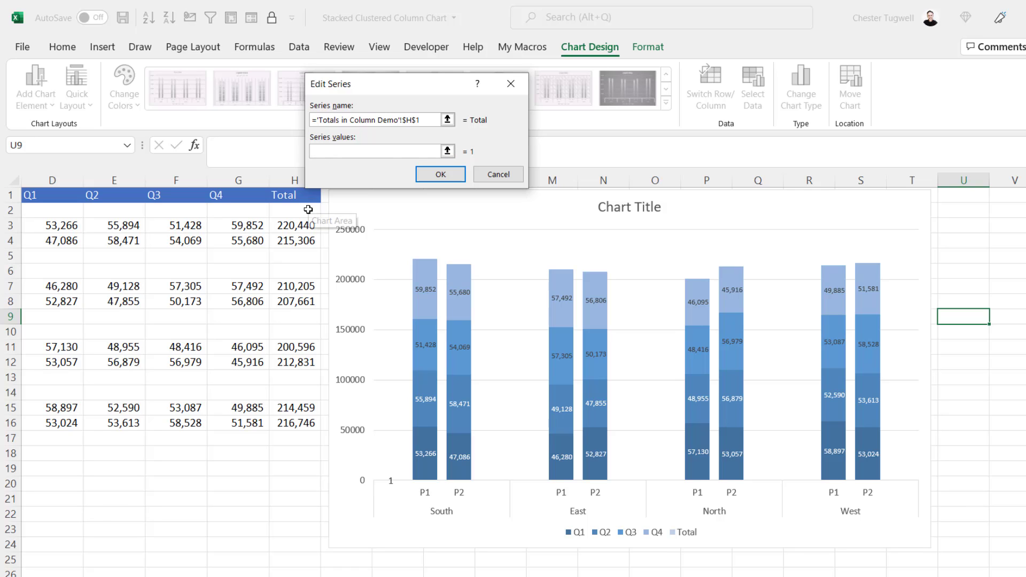
left_click_drag(308, 210, 287, 438)
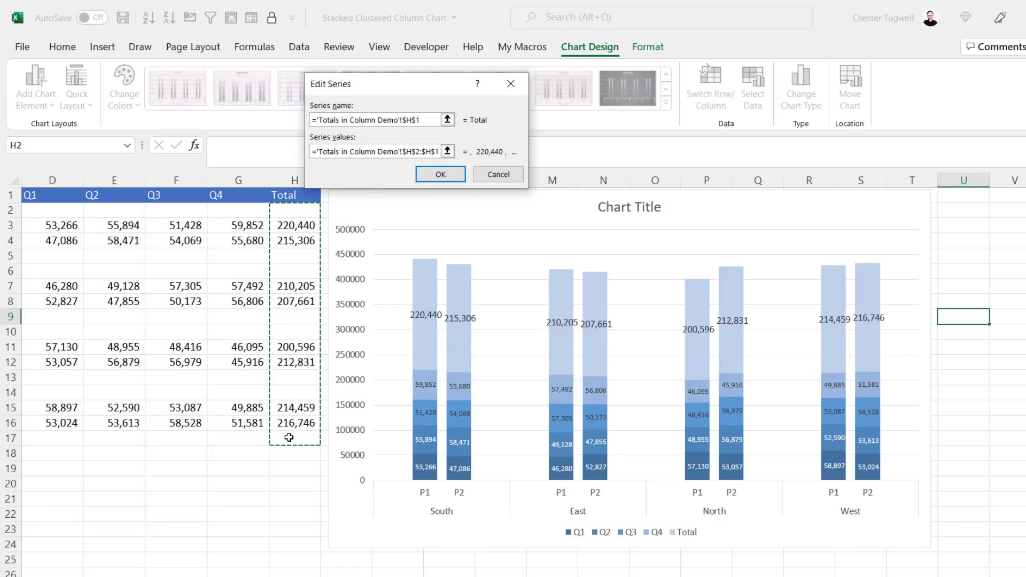
left_click(441, 175)
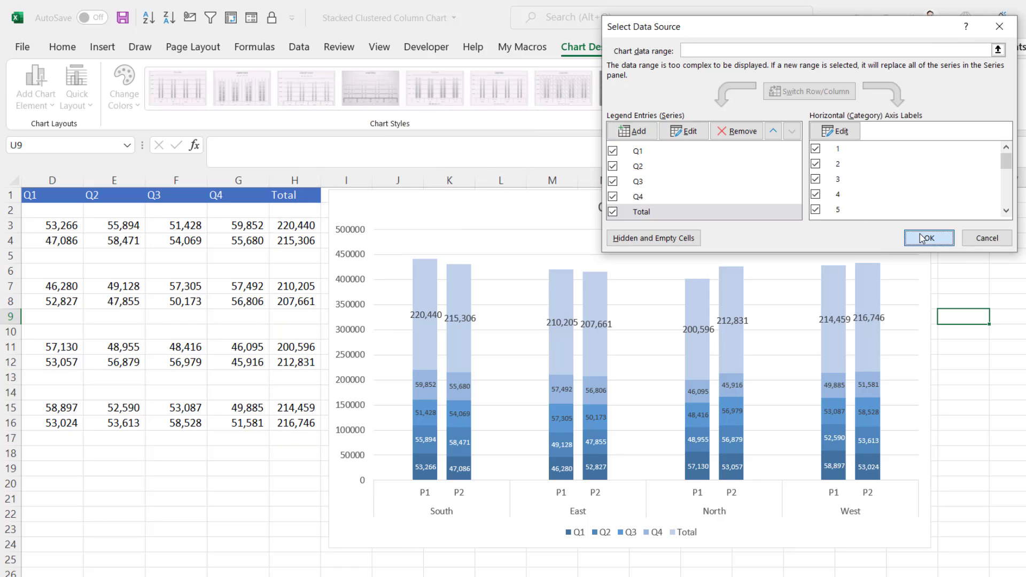
left_click(915, 240)
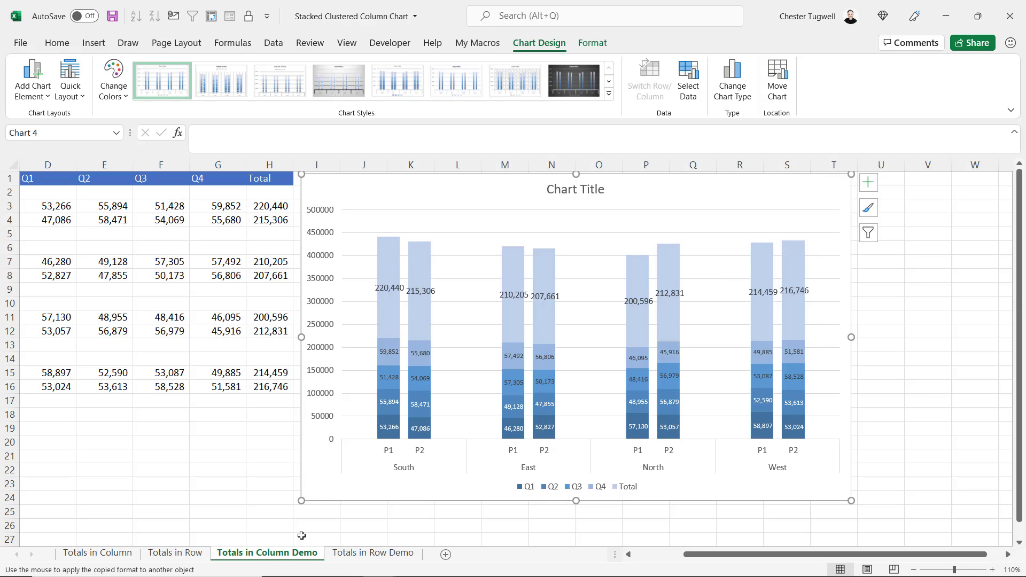
Compare the chart with the finished example and copy the Q4 data label formatting onto the Total data labels.
left_click(108, 554)
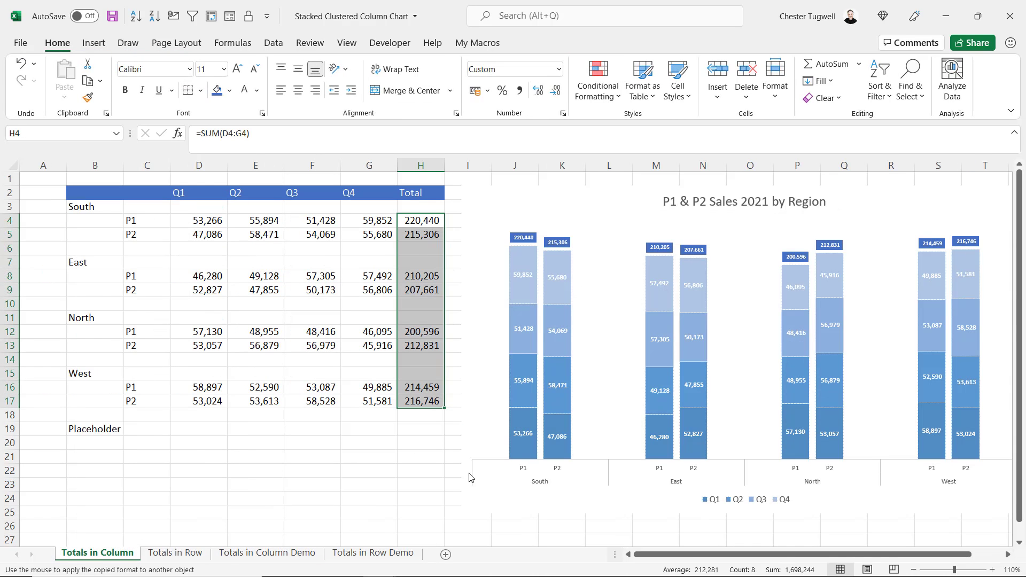
left_click(267, 554)
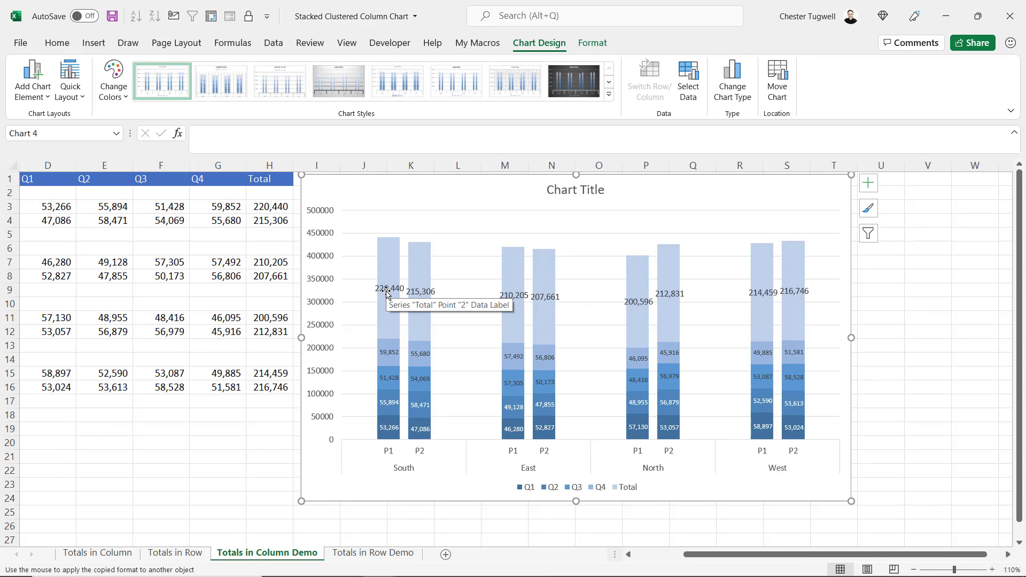
left_click(389, 353)
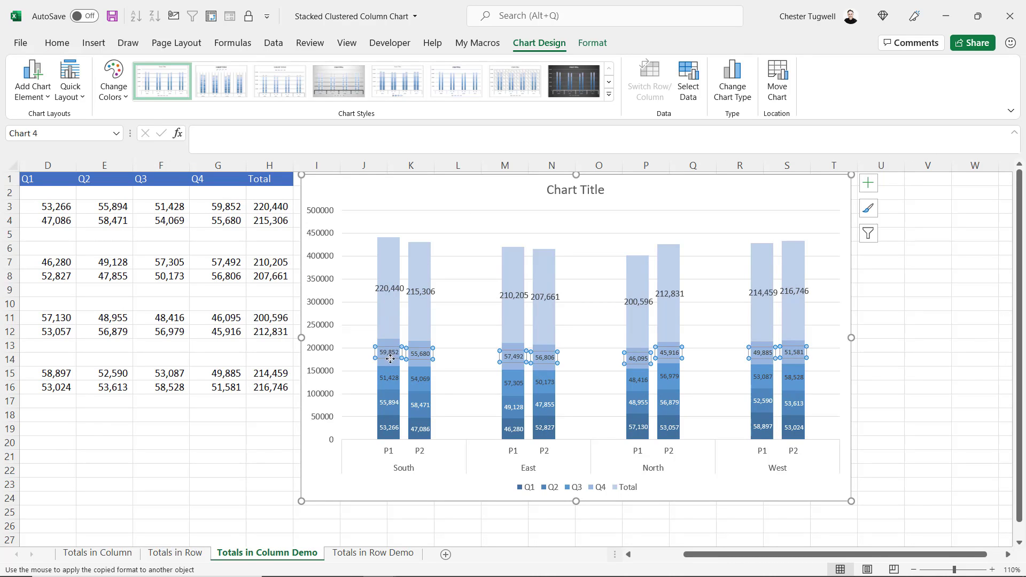
left_click(67, 47)
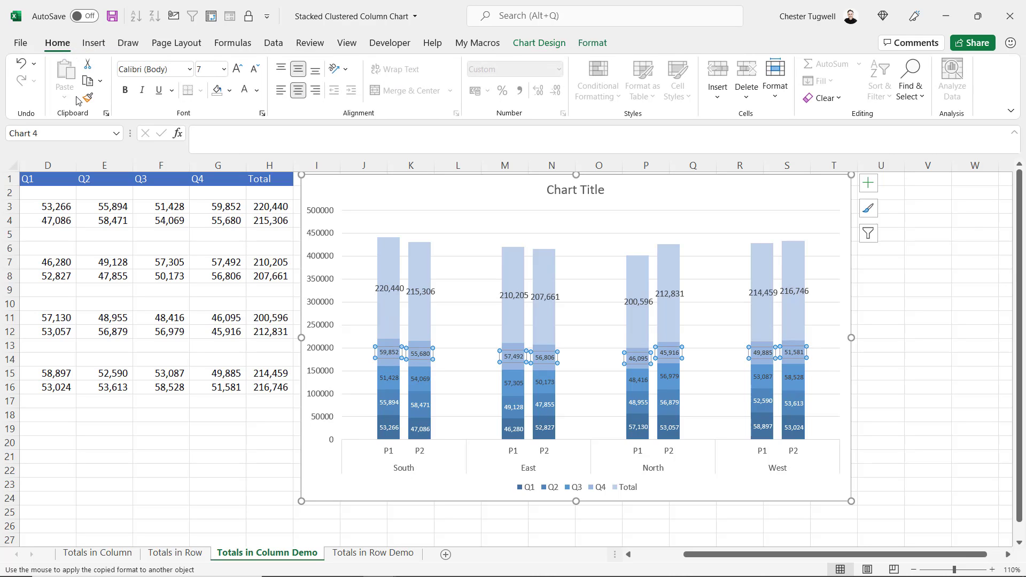
left_click(386, 291)
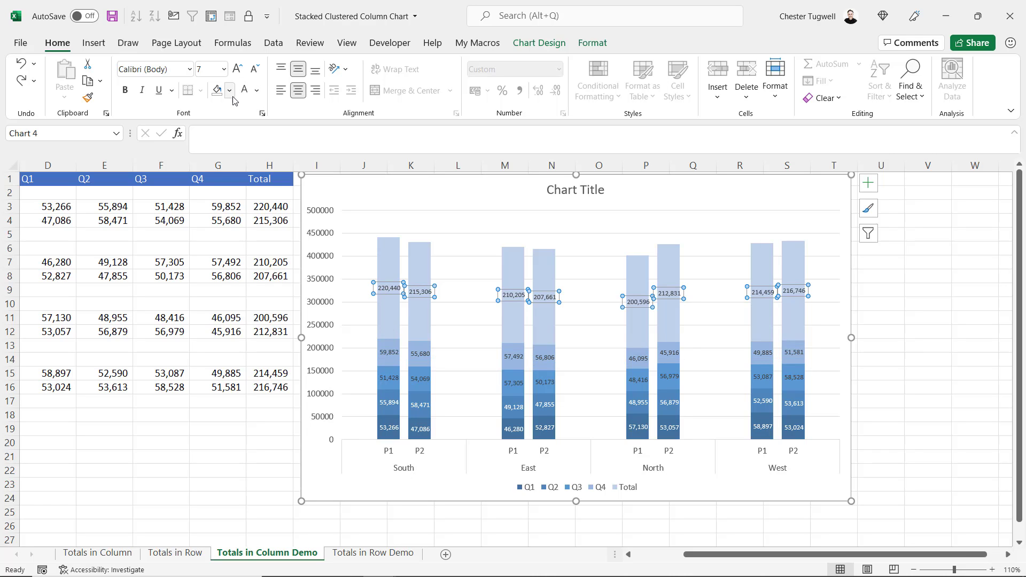
Give the Total data labels a blue theme fill and a white font.
left_click(230, 91)
left_click(258, 150)
left_click(258, 90)
left_click(245, 141)
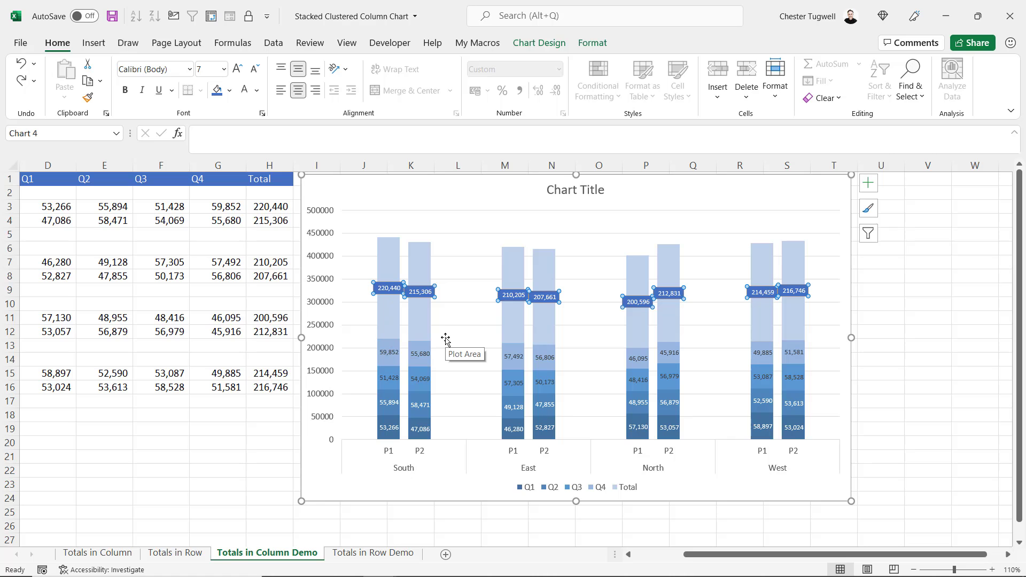
Set the label position of the Total data labels to Inside Base.
key("ctrl+1")
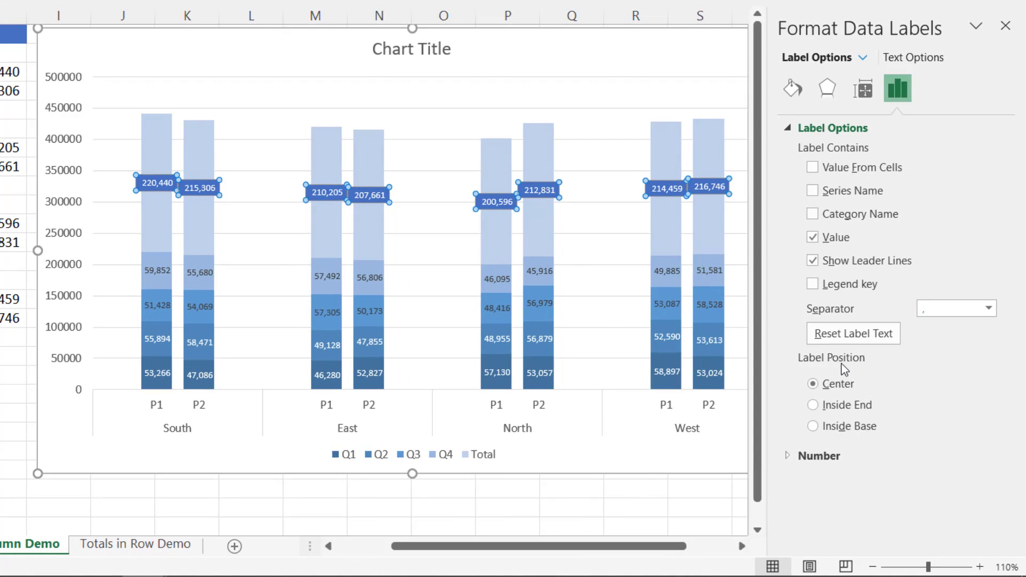
left_click(813, 426)
left_click(165, 153)
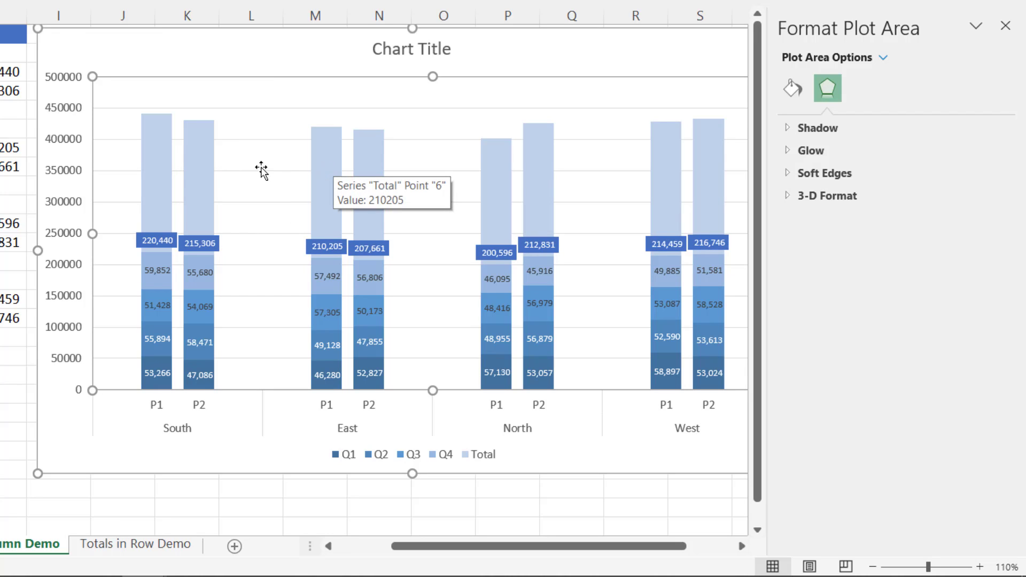
Set the Total series columns to No Fill.
left_click(163, 169)
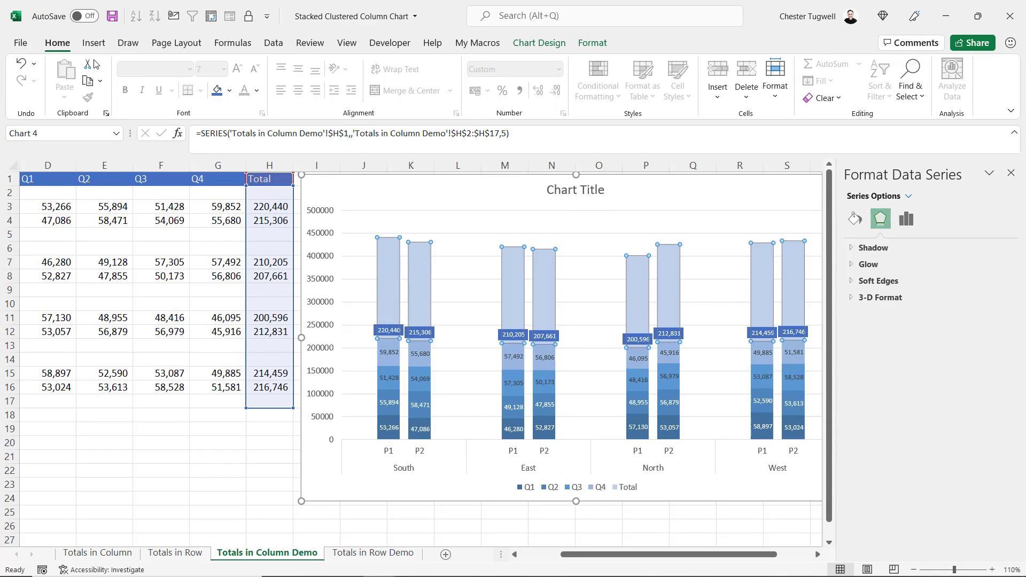
left_click(230, 91)
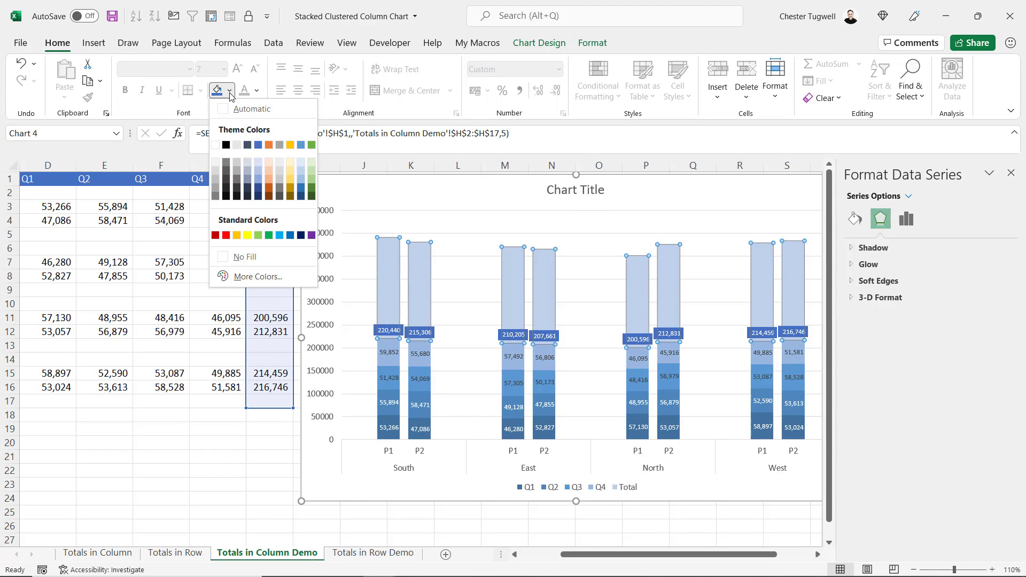
left_click(242, 258)
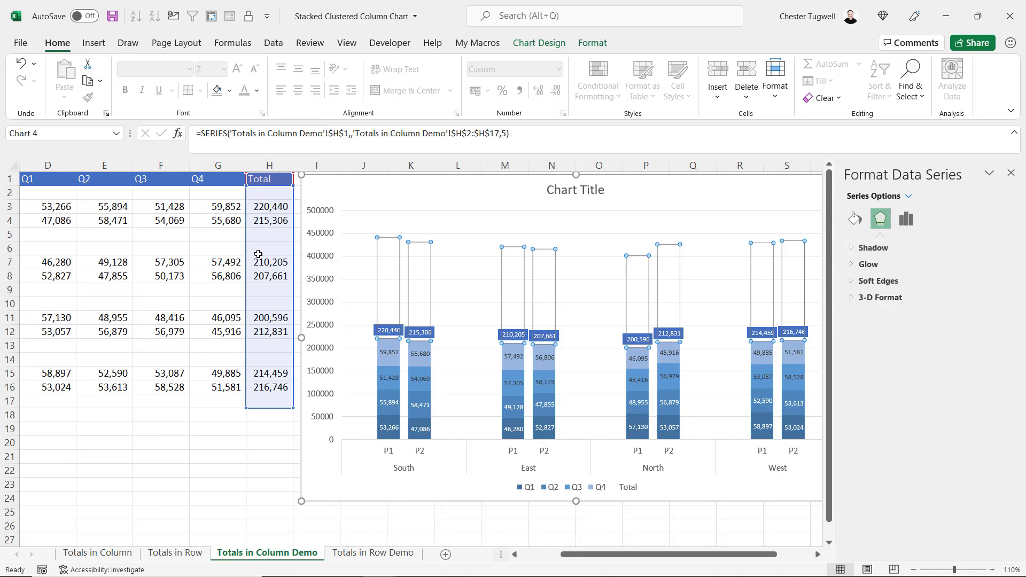
Set the maximum bound of the chart's vertical axis to 250000.
left_click(261, 481)
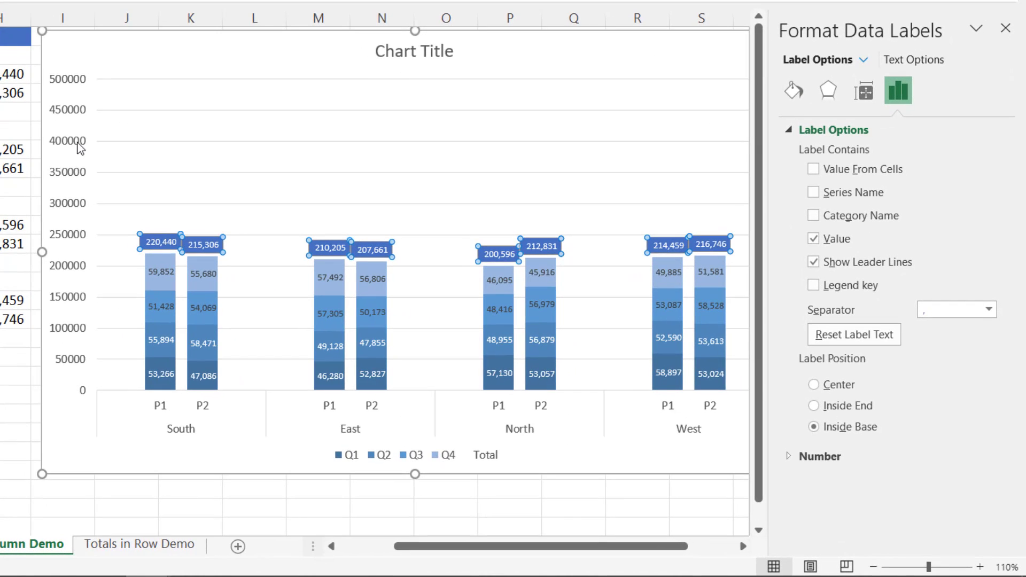
left_click(80, 147)
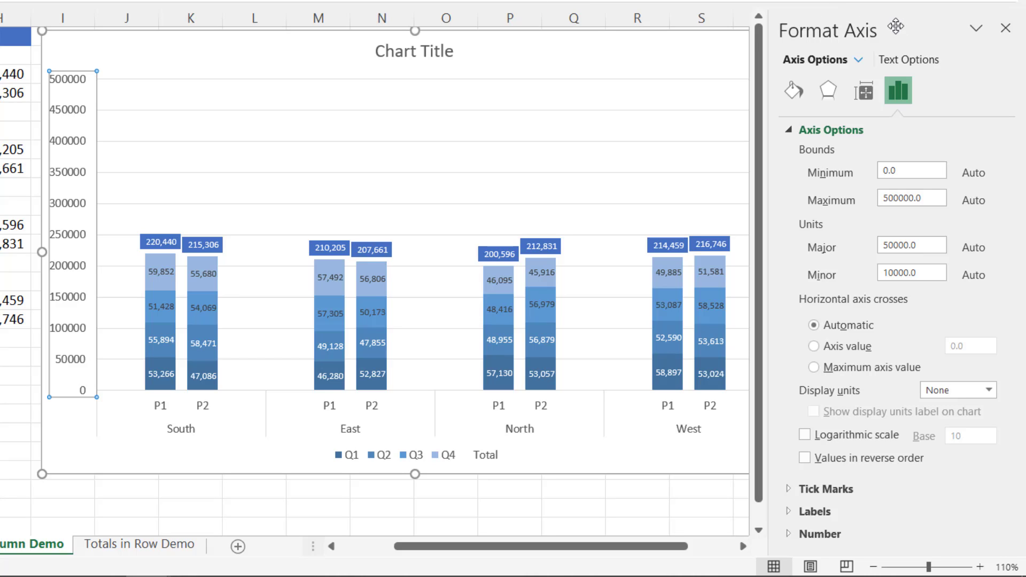
left_click(1006, 29)
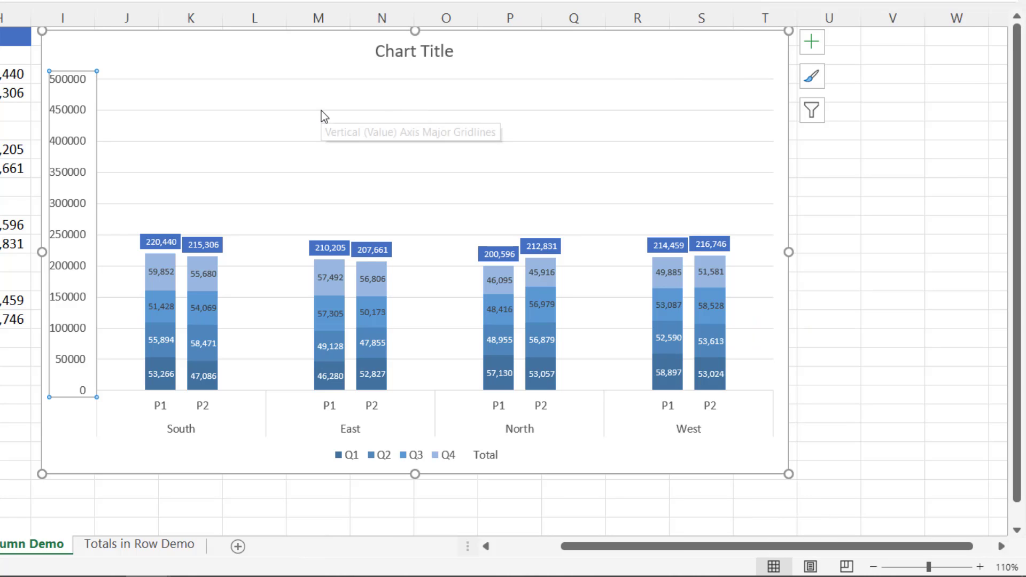
key("ctrl+1")
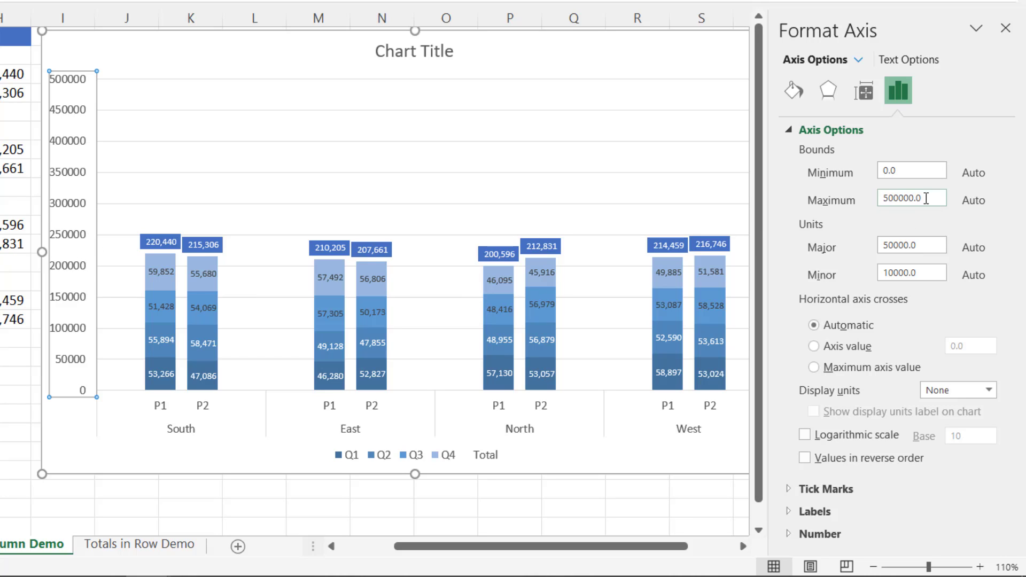
left_click_drag(931, 198, 868, 203)
type("2")
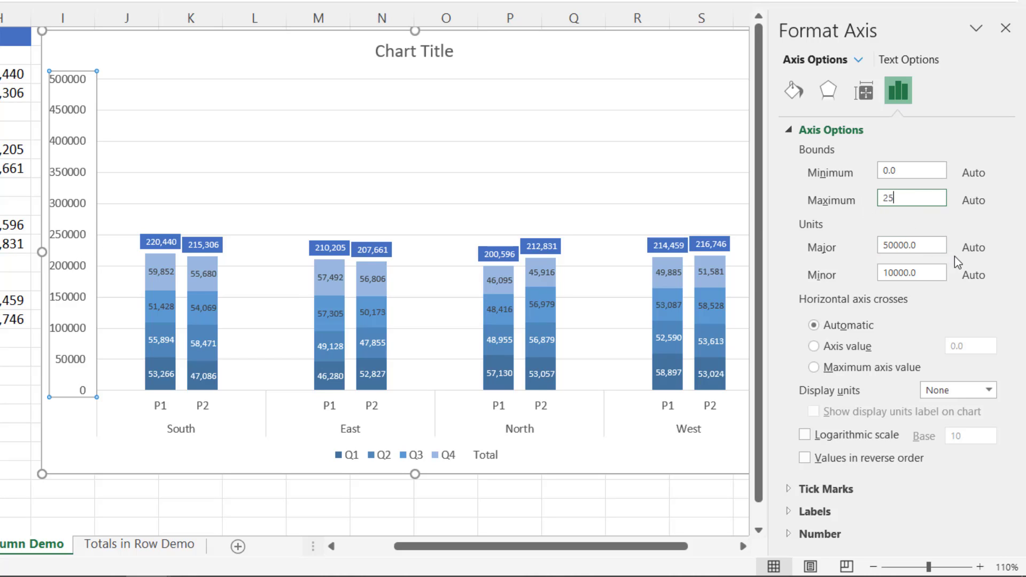
key("Return")
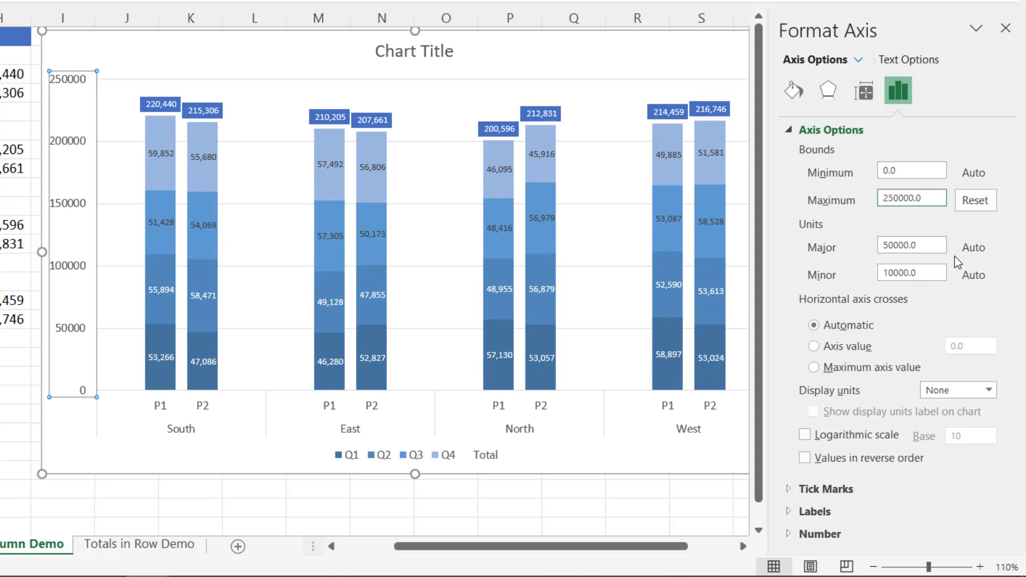
left_click(1007, 29)
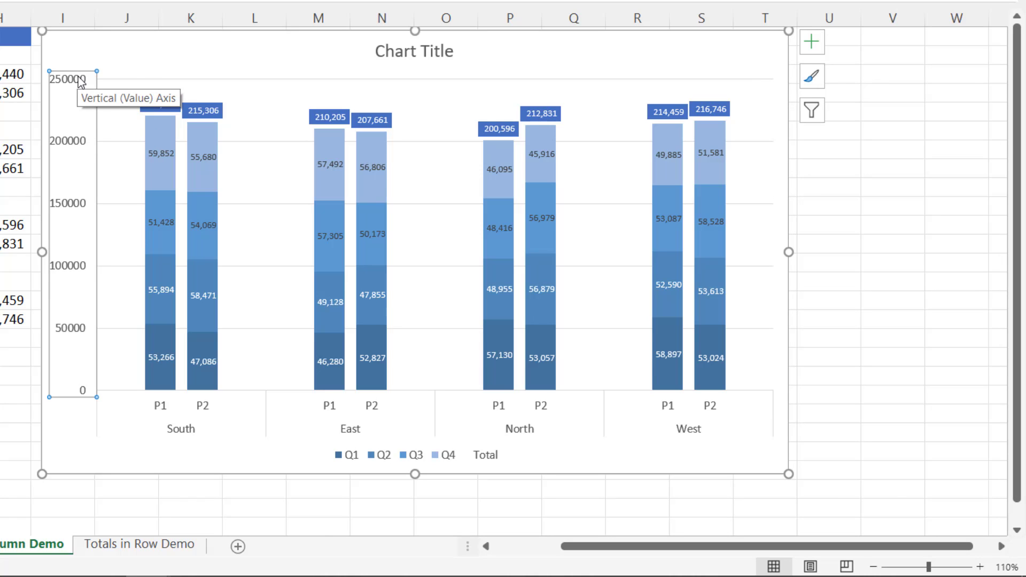
Delete the vertical axis and the major gridlines from the chart.
key("Delete")
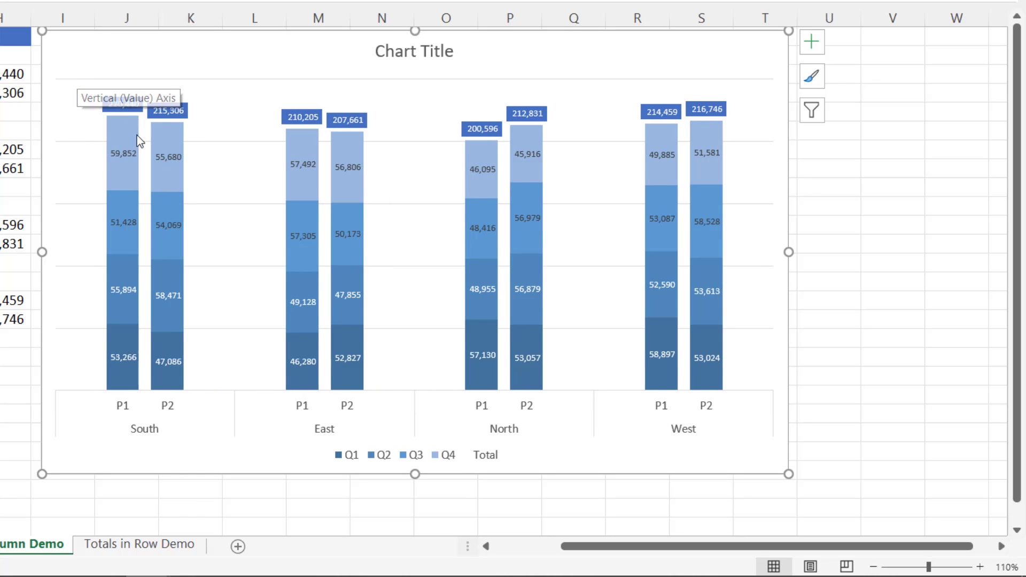
left_click(392, 147)
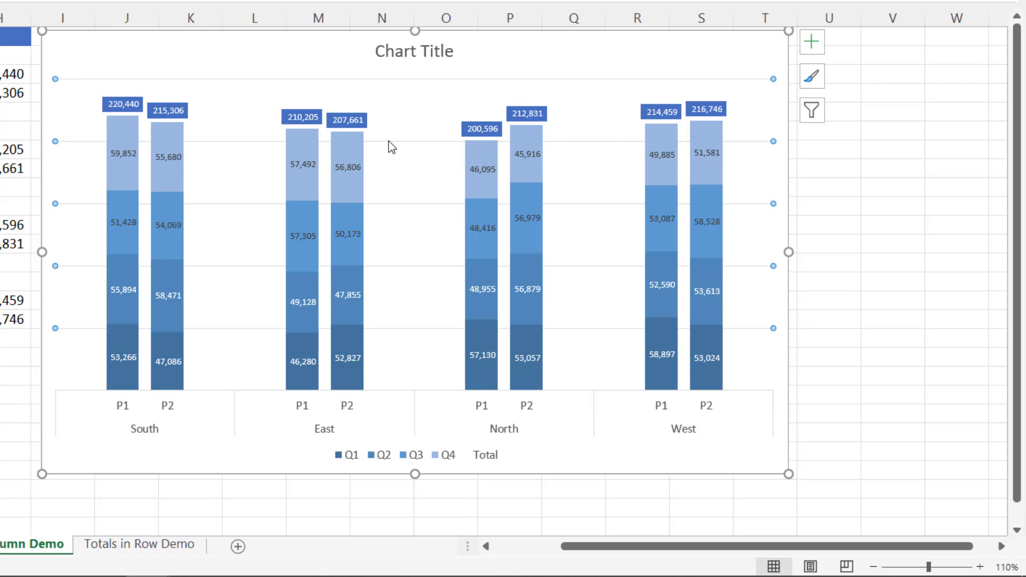
key("Delete")
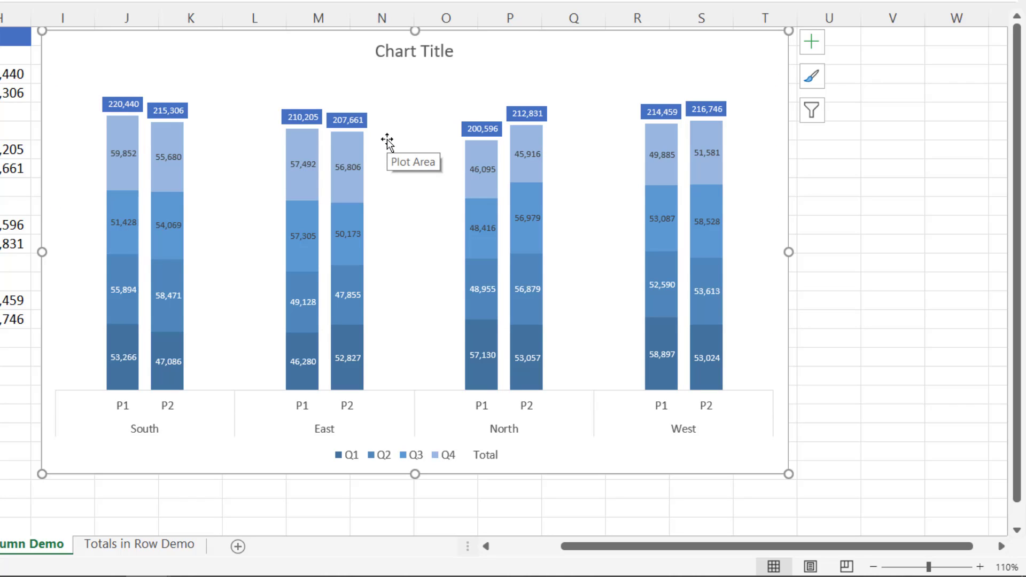
Change the chart title to "P1 & P2 Sales by Region".
left_click(366, 52)
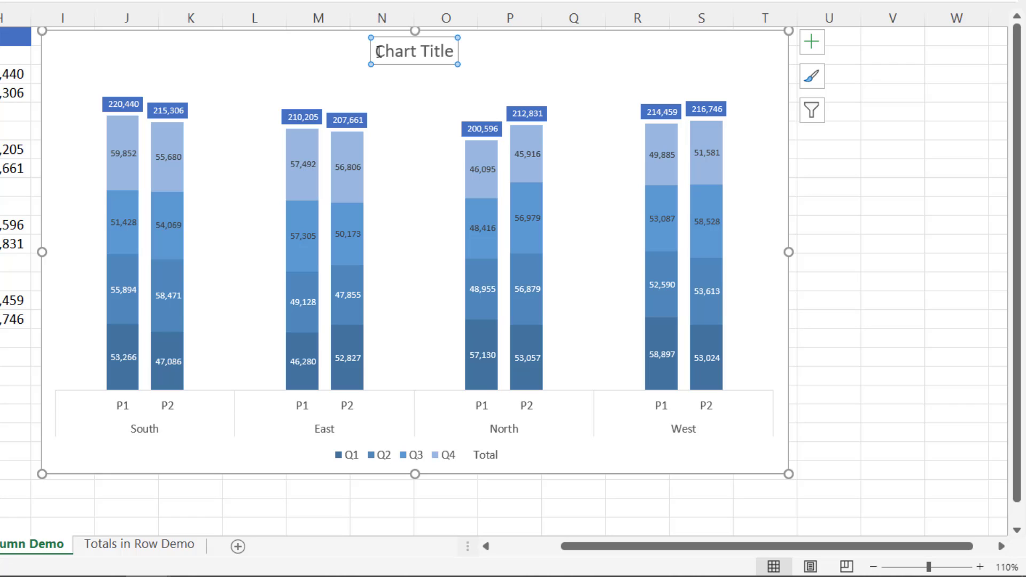
left_click_drag(379, 52, 484, 41)
type("P1")
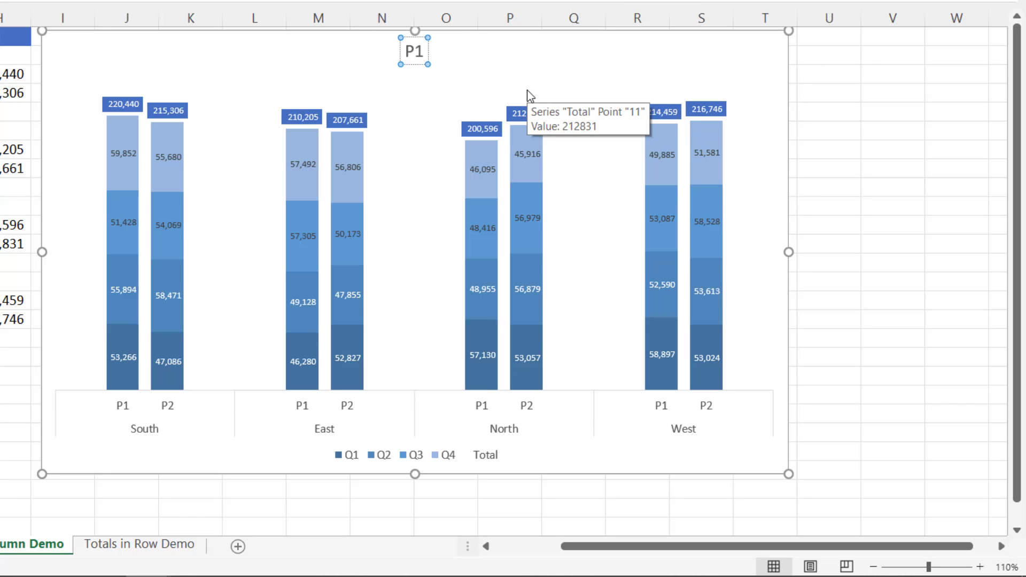
type(" & P2 Sales by Reg")
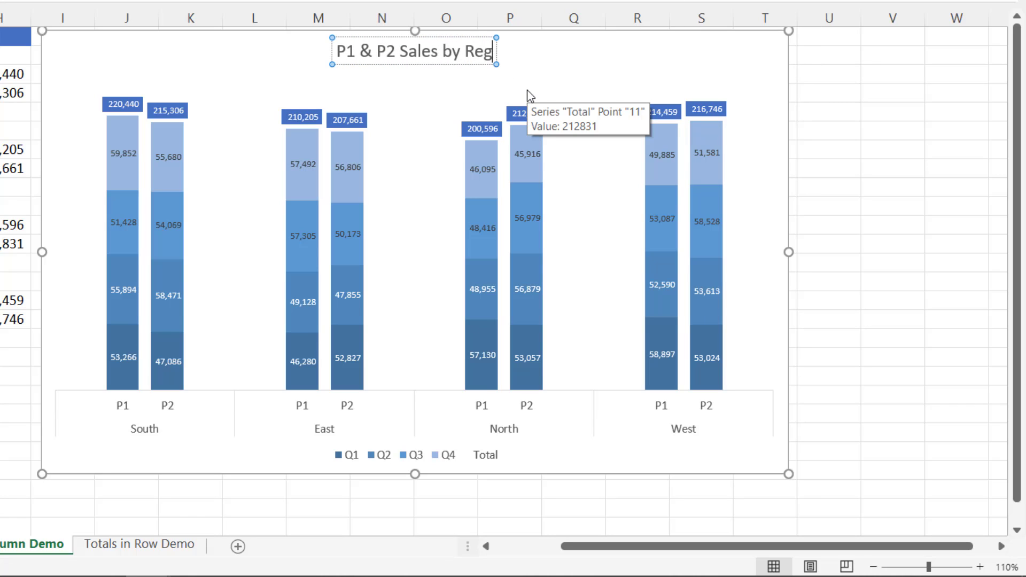
type("ion")
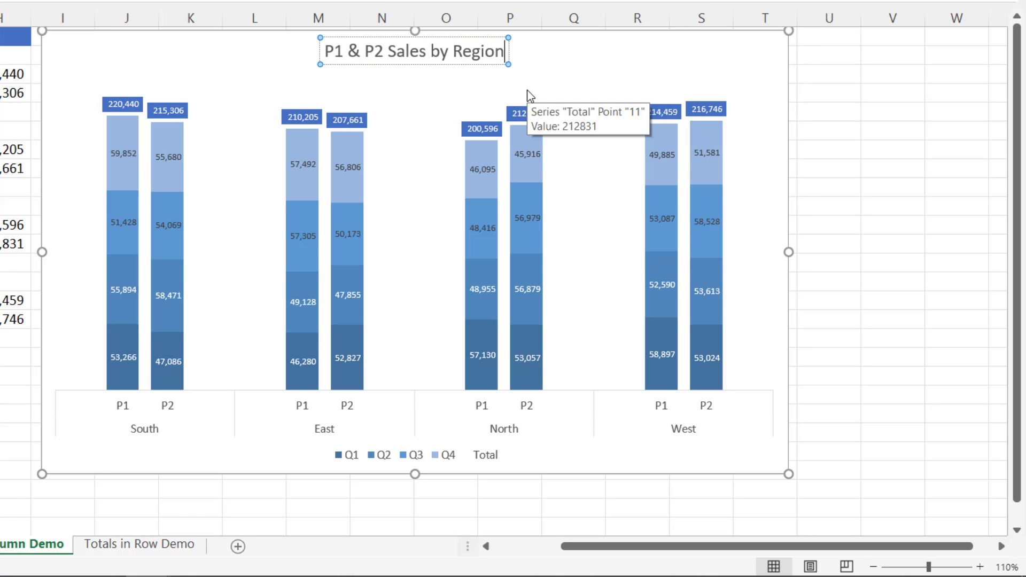
left_click(565, 71)
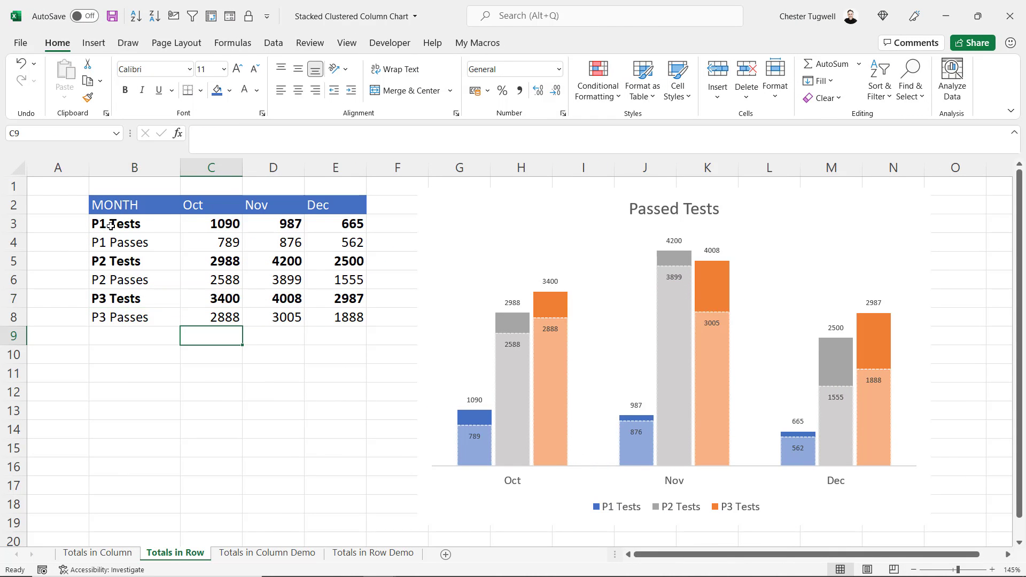
Examine the P1 and P2 test rows behind the finished Passed Tests chart on the Totals in Row sheet.
left_click_drag(112, 223, 323, 221)
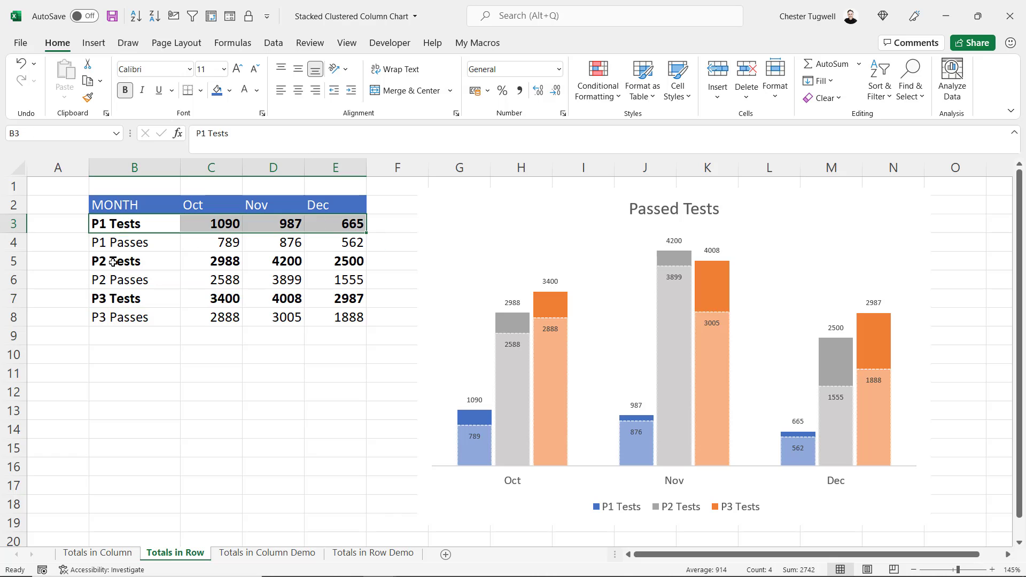
left_click_drag(112, 261, 336, 261)
left_click(214, 227)
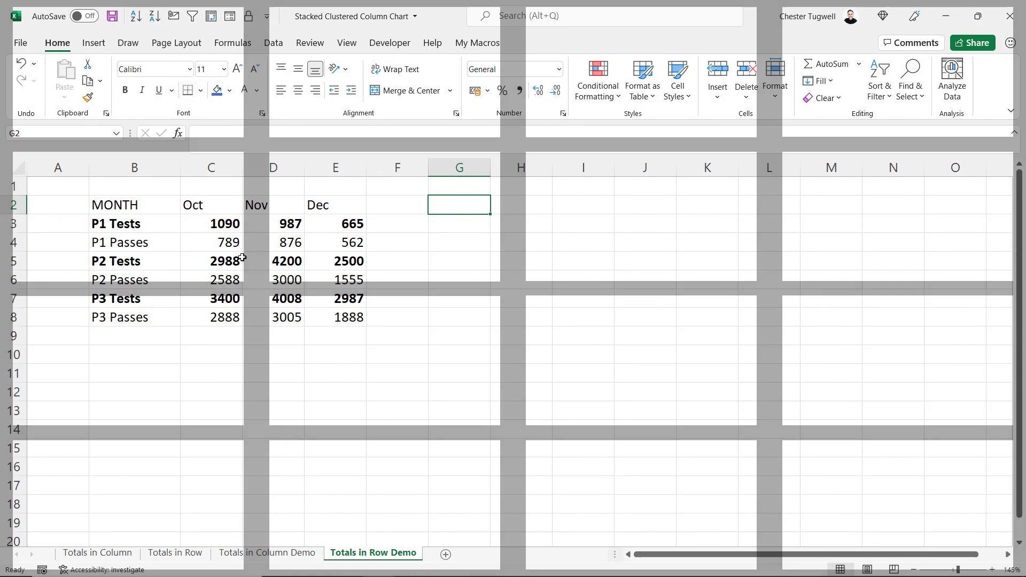
Insert a 2-D clustered column chart from the Totals in Row Demo table and switch its rows and columns.
left_click(225, 255)
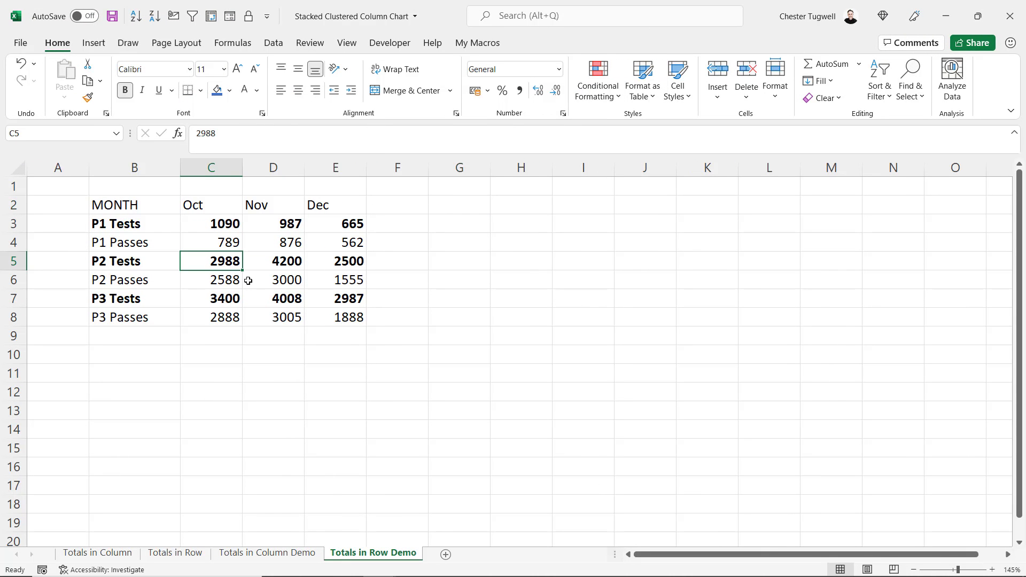
left_click(95, 44)
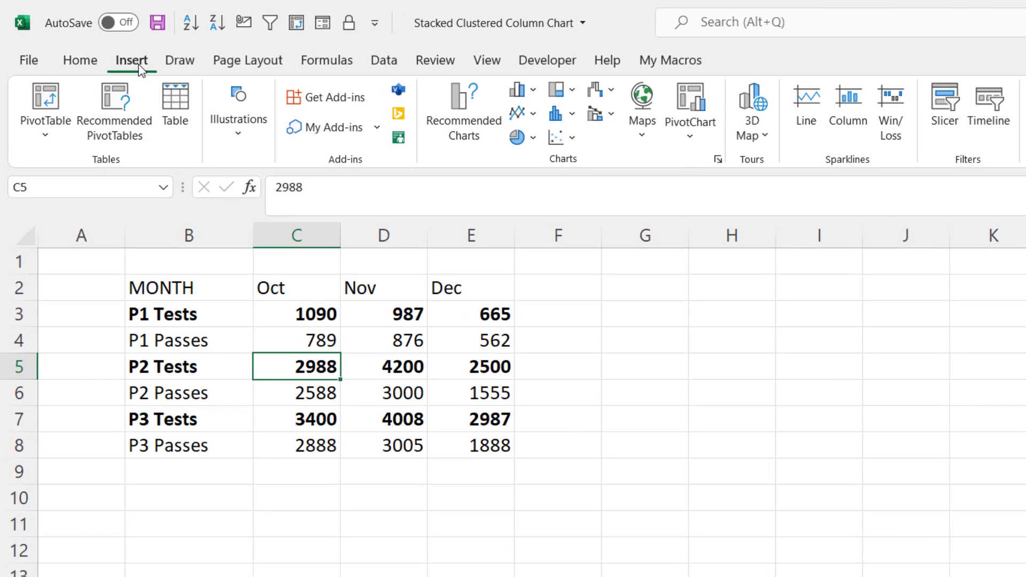
left_click(531, 95)
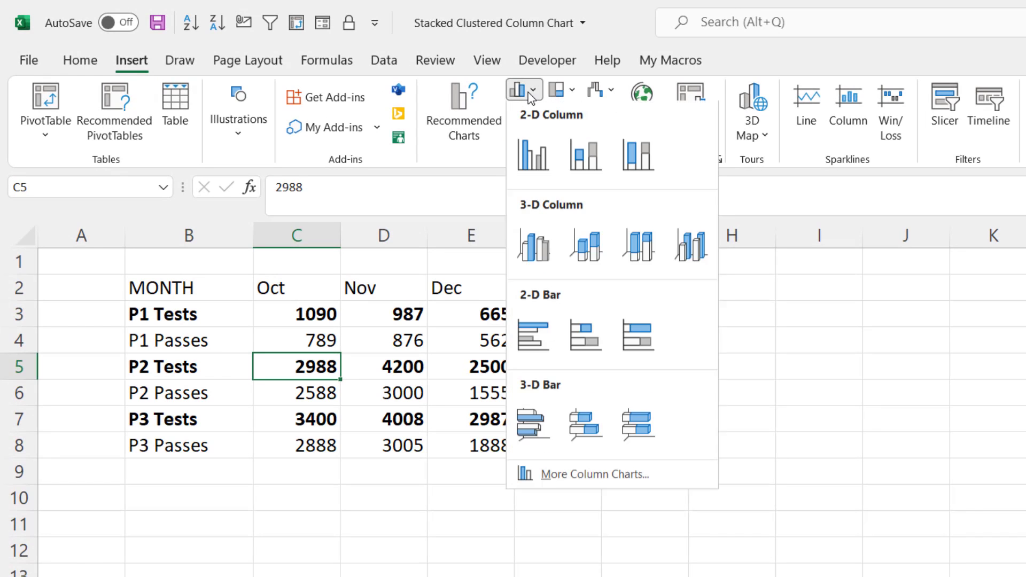
left_click(549, 170)
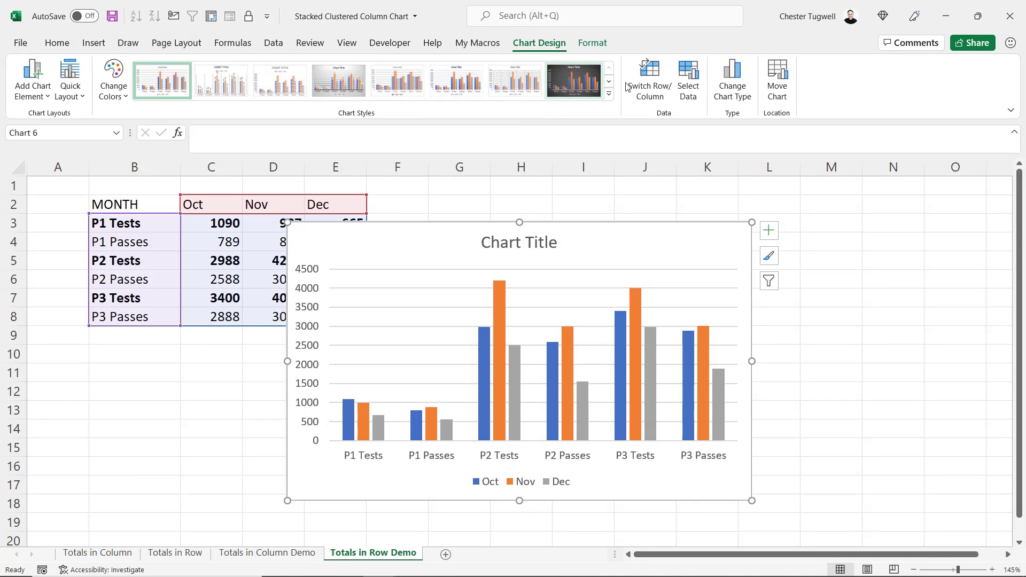
left_click(656, 95)
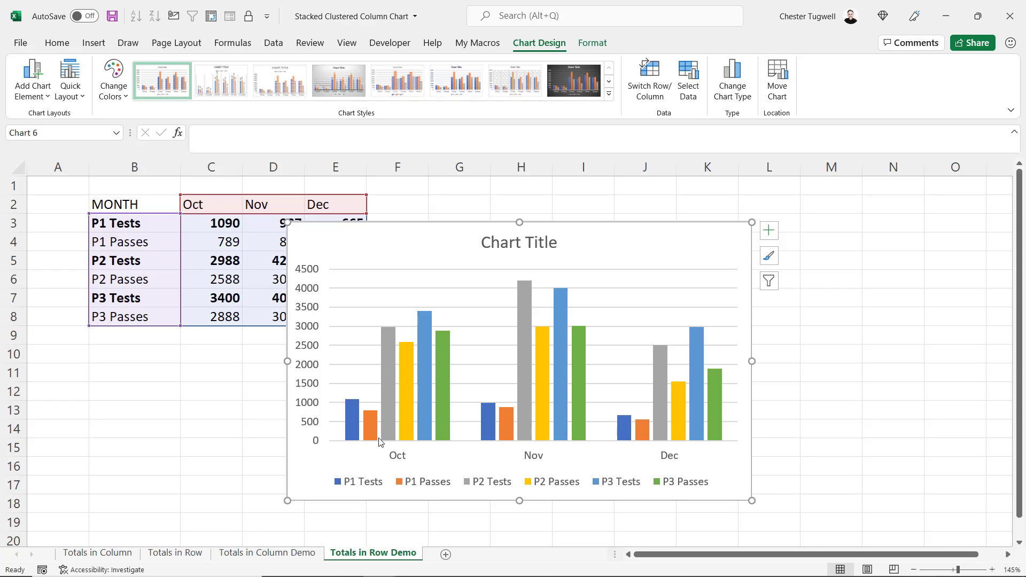
Change the chart to a combo type with P2 Passes, P3 Tests and P3 Passes as clustered columns.
mouse_move(372, 433)
left_click(737, 94)
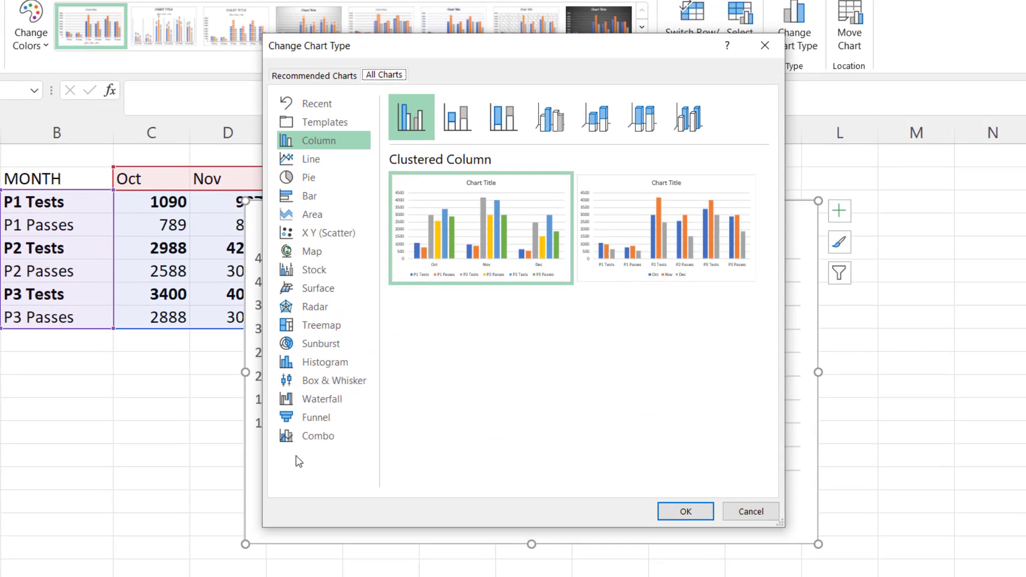
left_click(303, 434)
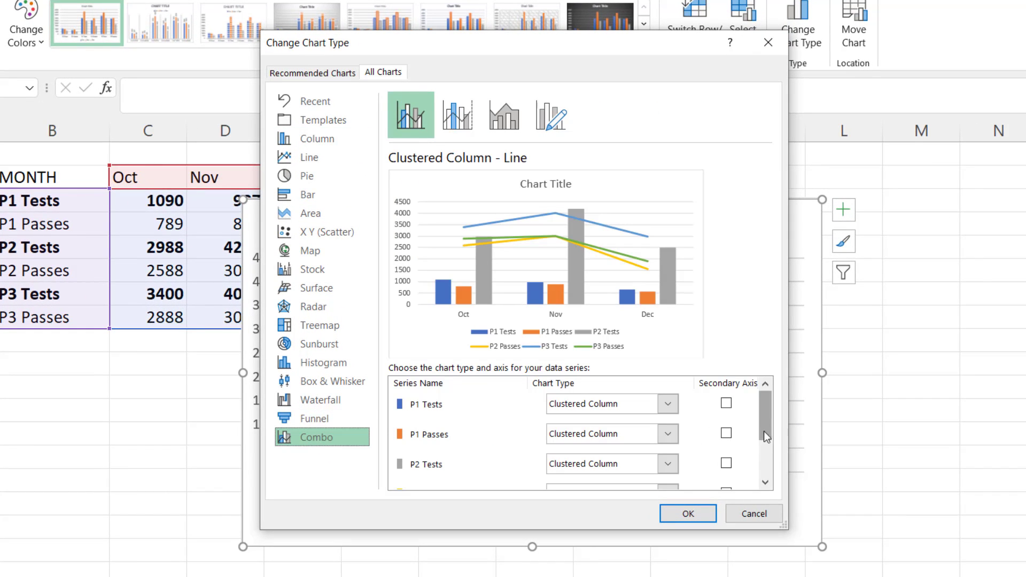
left_click_drag(764, 431, 767, 457)
left_click(671, 425)
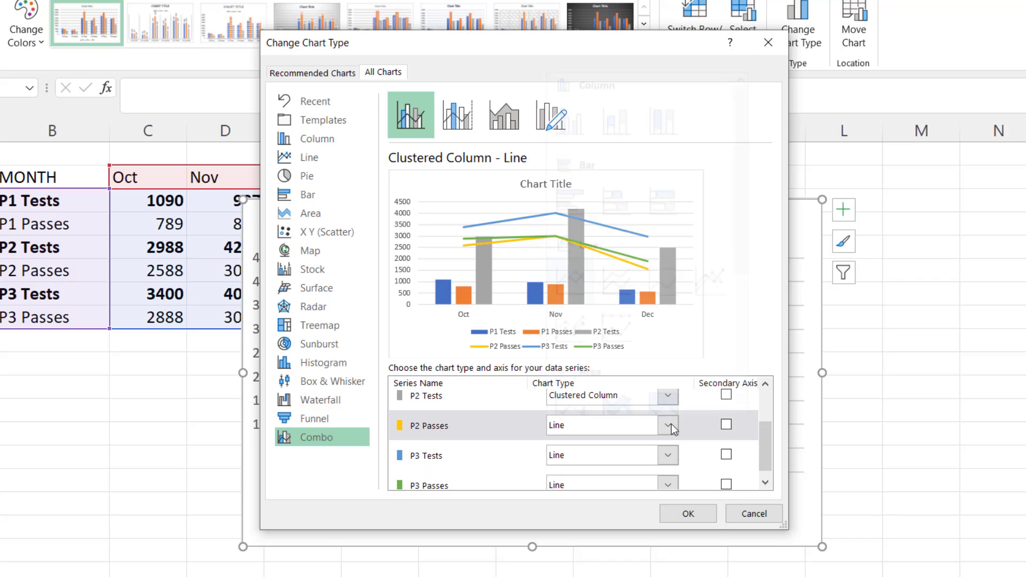
left_click(571, 99)
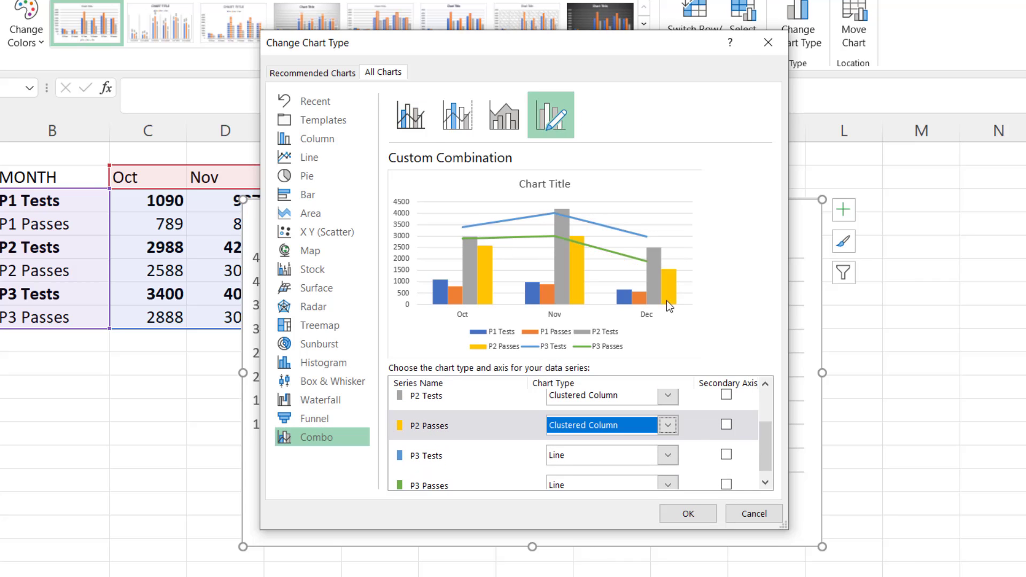
left_click(665, 461)
left_click(564, 165)
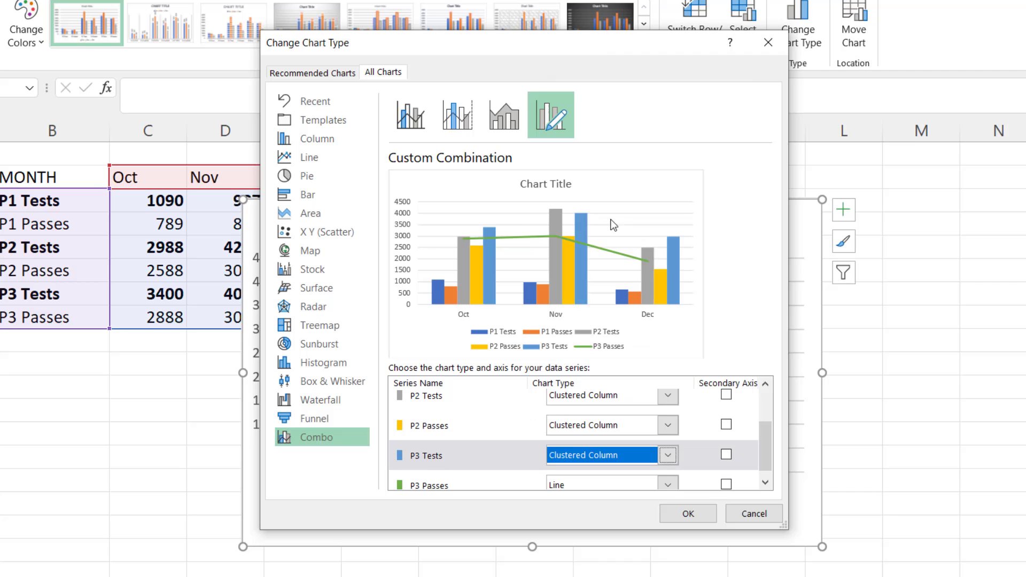
left_click(668, 485)
left_click(561, 154)
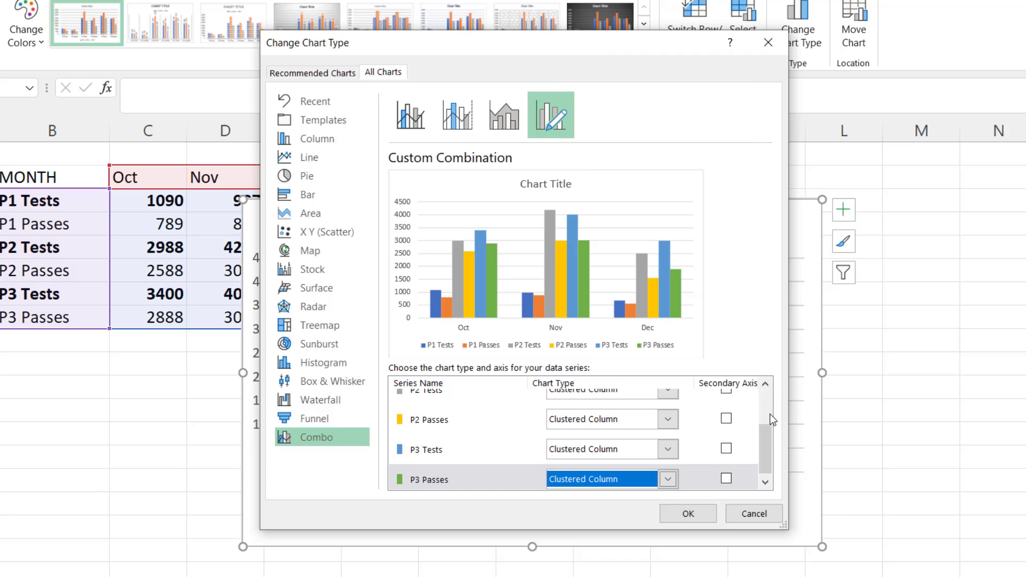
Put the P1 Passes, P2 Passes and P3 Passes series on the secondary axis and apply the combo chart.
scroll(766, 438, "up", 3)
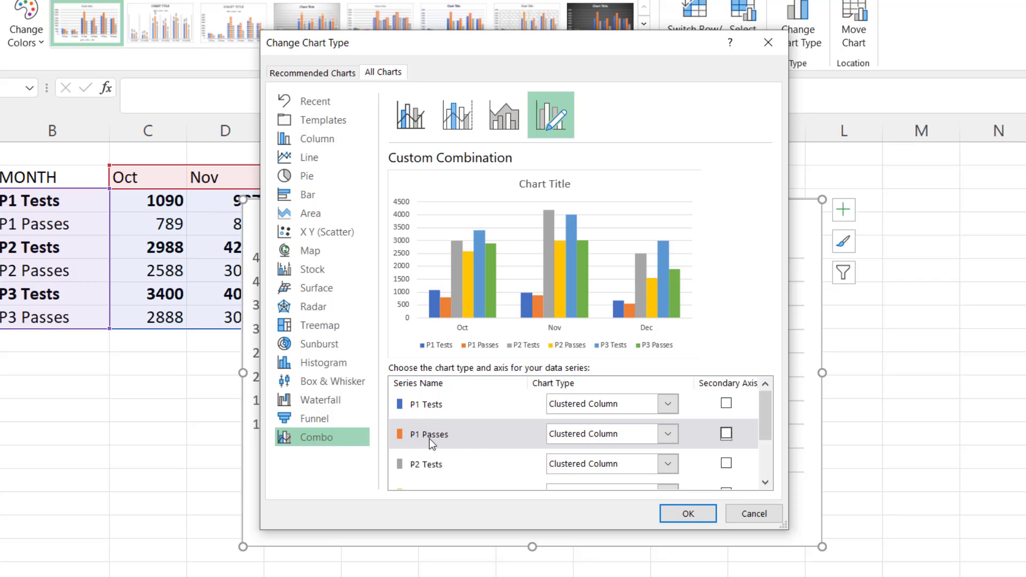
left_click(726, 434)
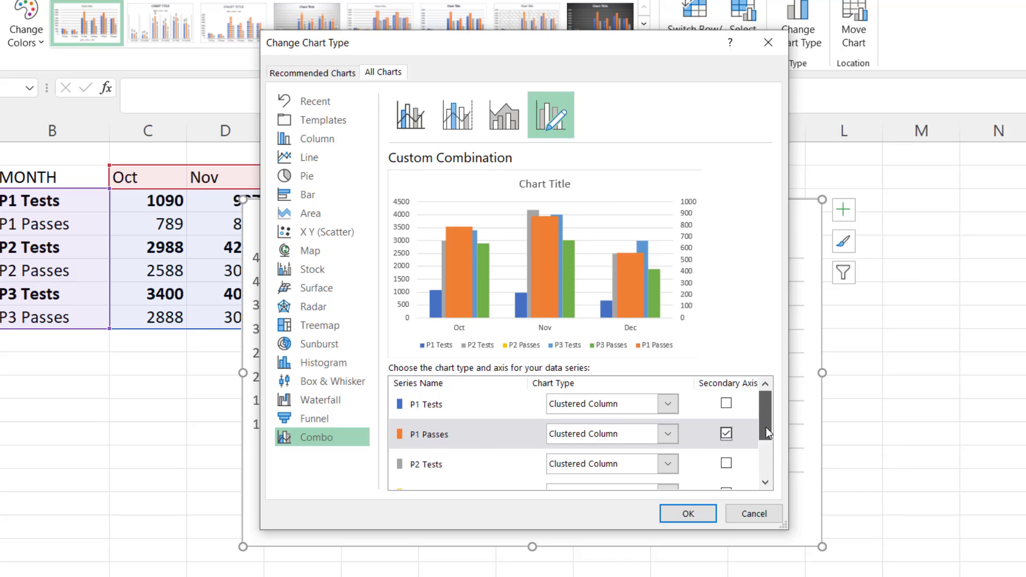
scroll(766, 433, "down", 2)
left_click(726, 449)
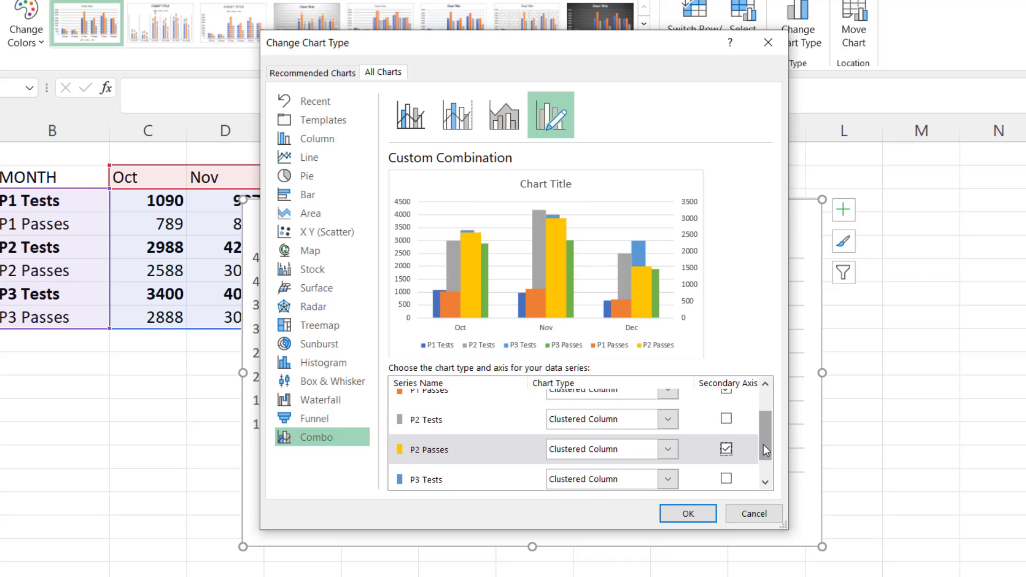
left_click_drag(763, 451, 765, 466)
left_click(726, 474)
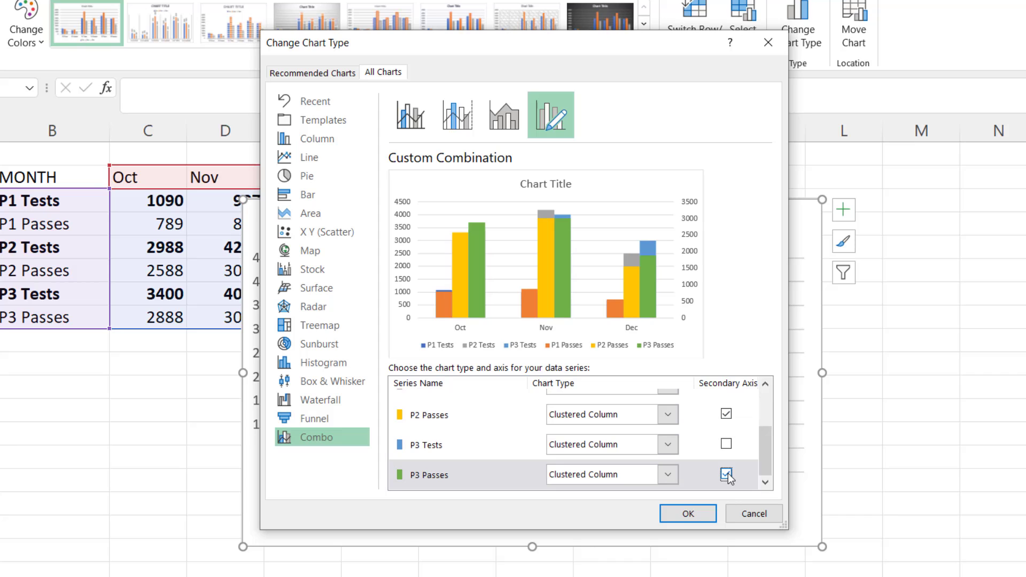
left_click(679, 517)
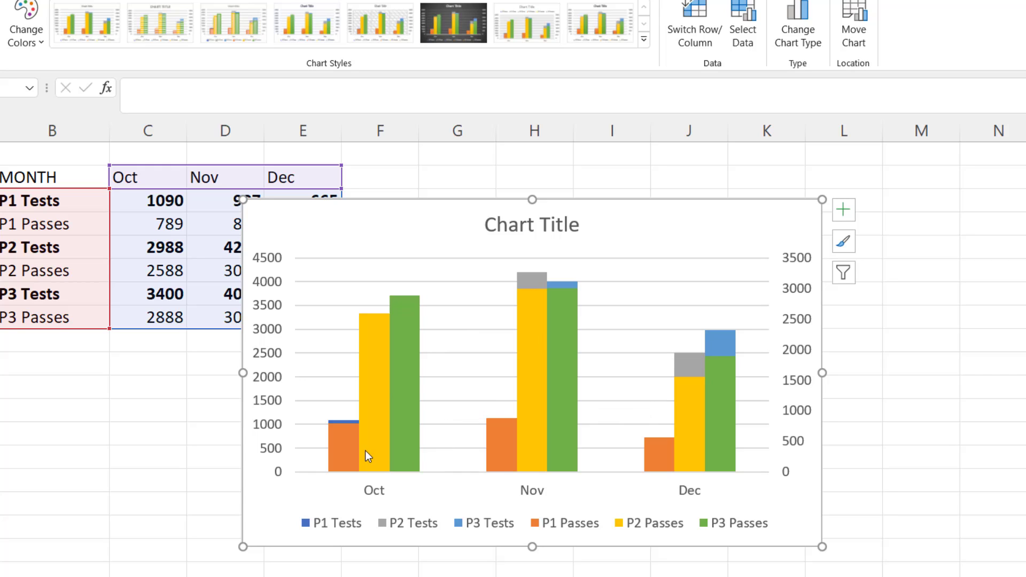
Set the maximum bound of the chart's secondary vertical axis to 4500 to match the primary axis.
mouse_move(374, 465)
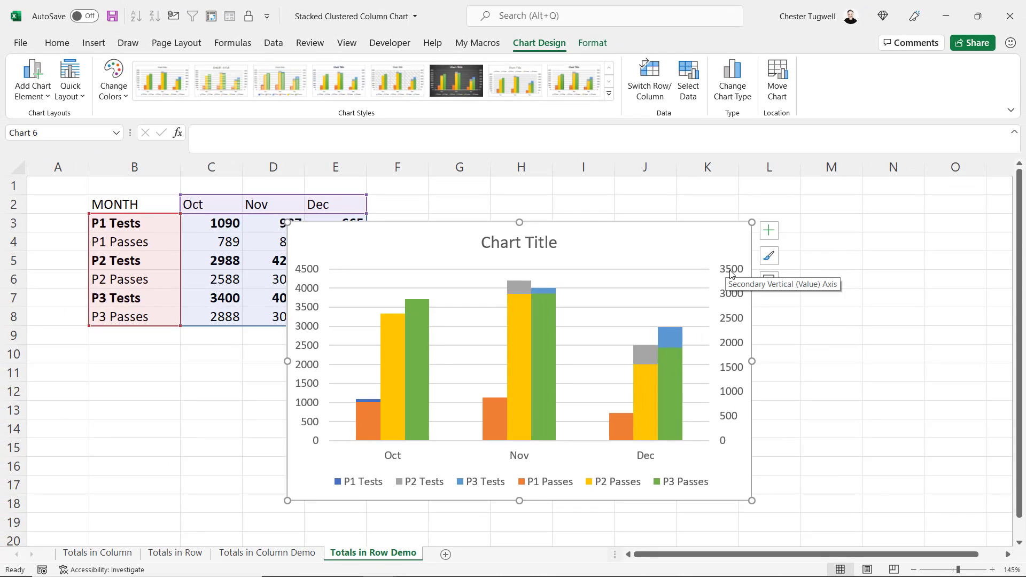
double_click(731, 274)
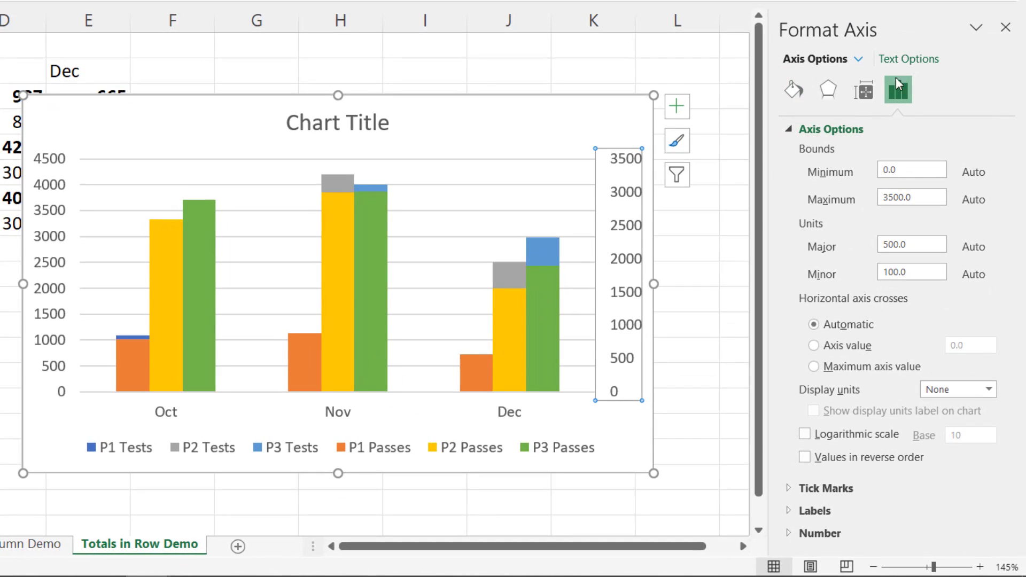
left_click(928, 203)
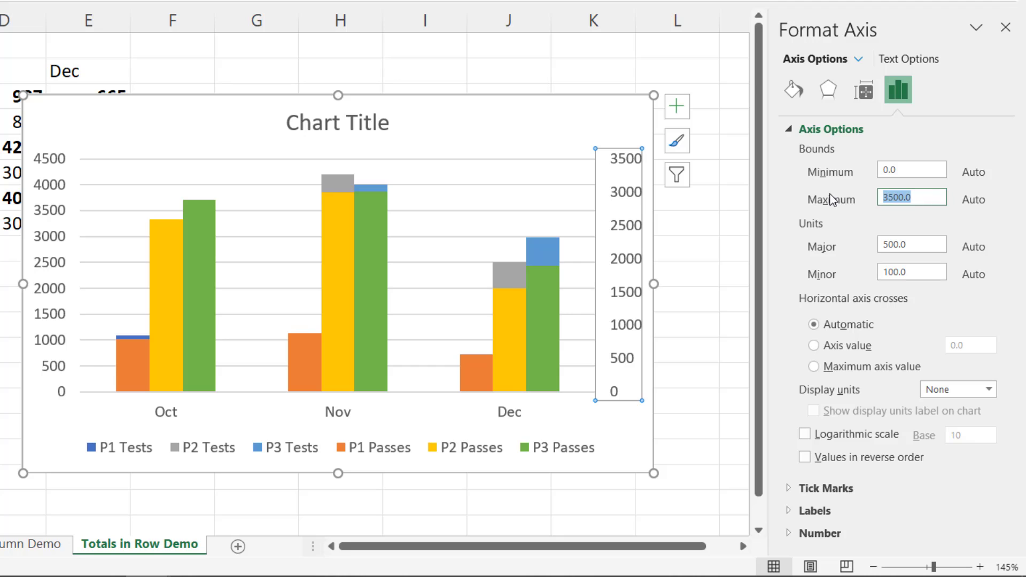
type("450")
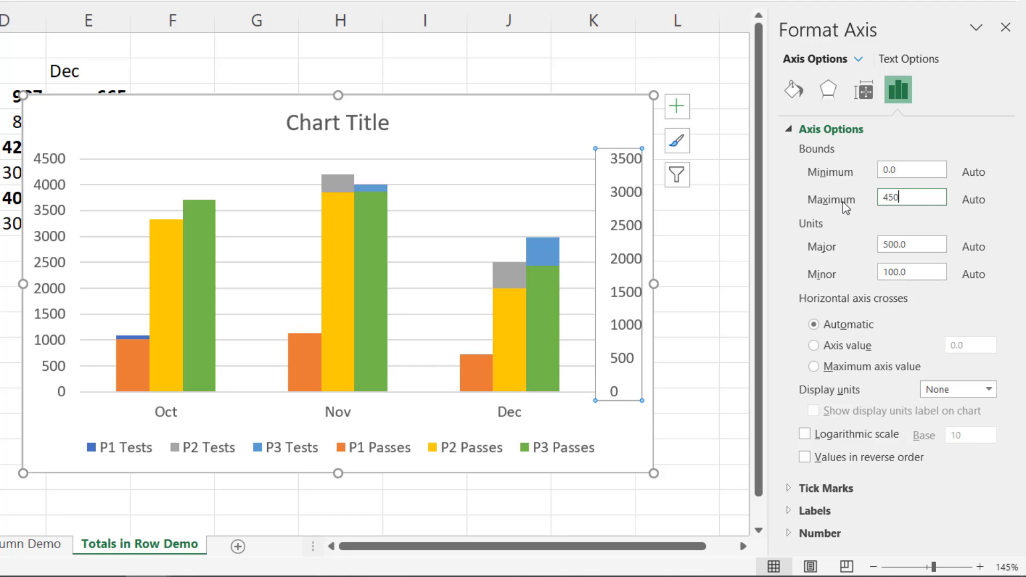
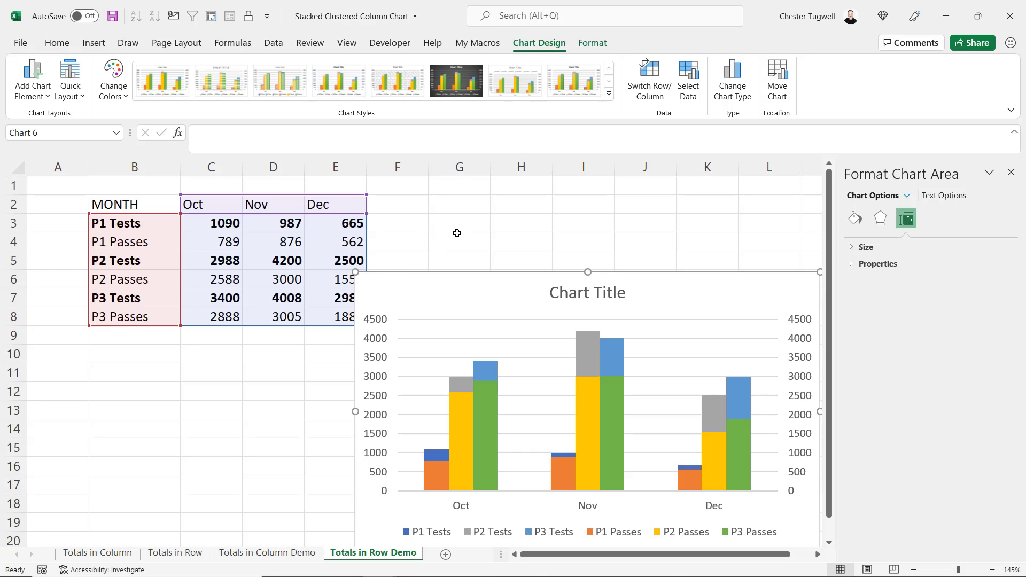
Enter a MAX formula in cell G3 covering the test and pass figures in C3:E8.
left_click(465, 219)
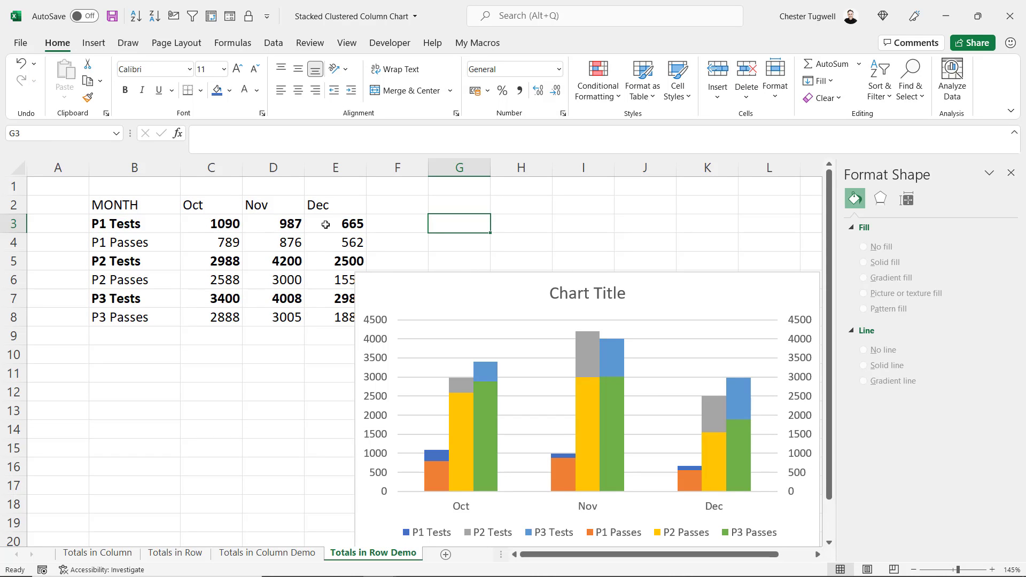
type("=max(")
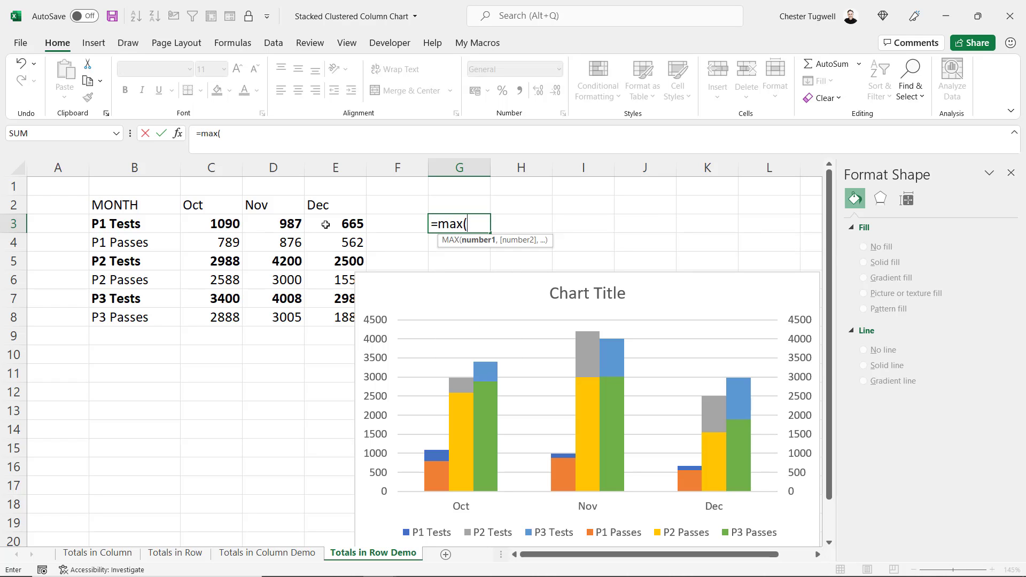
left_click_drag(229, 224, 338, 322)
key("Return")
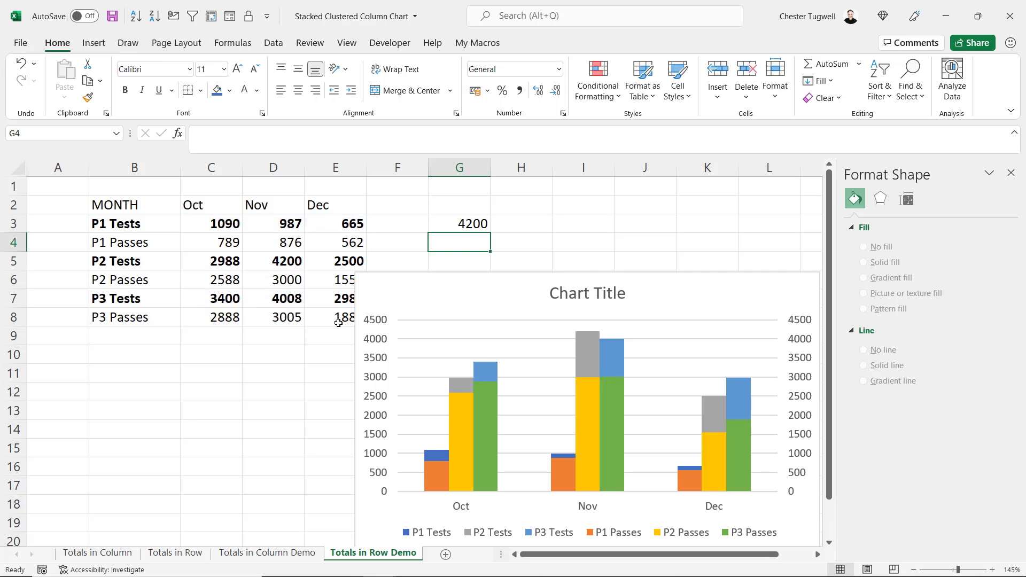
Add a data series named Max to the chart with cell G3 as its values.
left_click(474, 284)
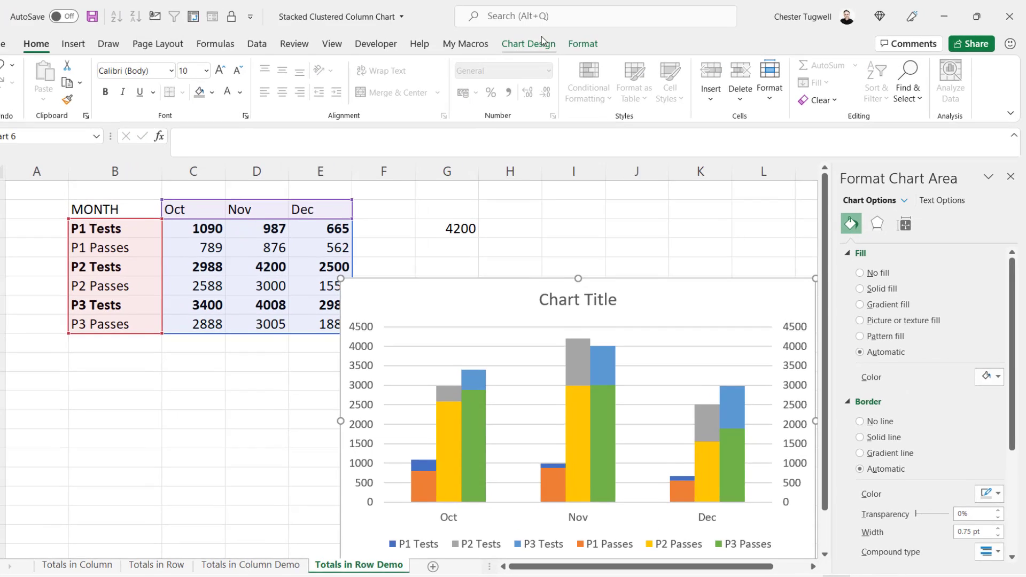
left_click(538, 43)
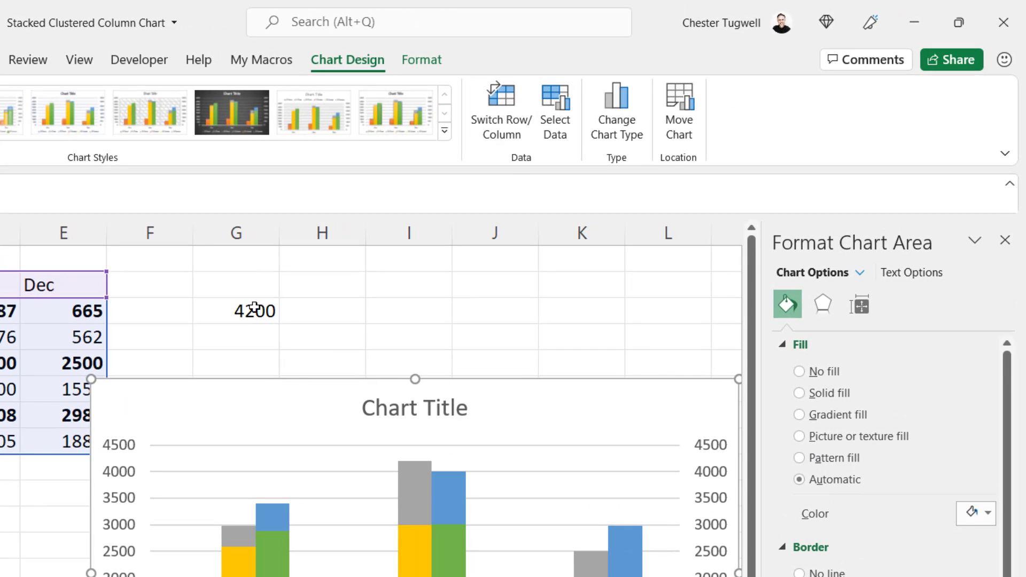
left_click(564, 121)
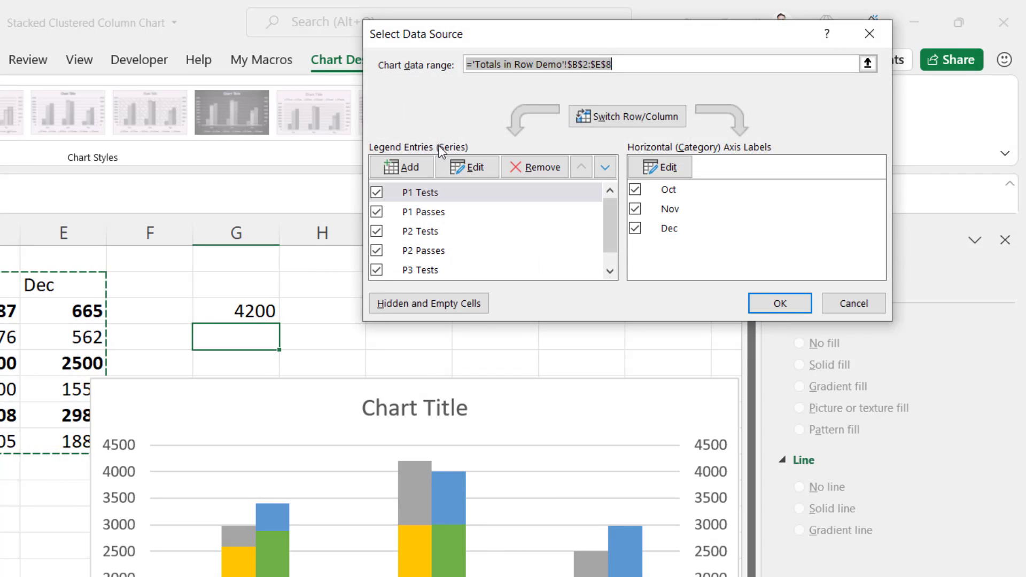
left_click(417, 169)
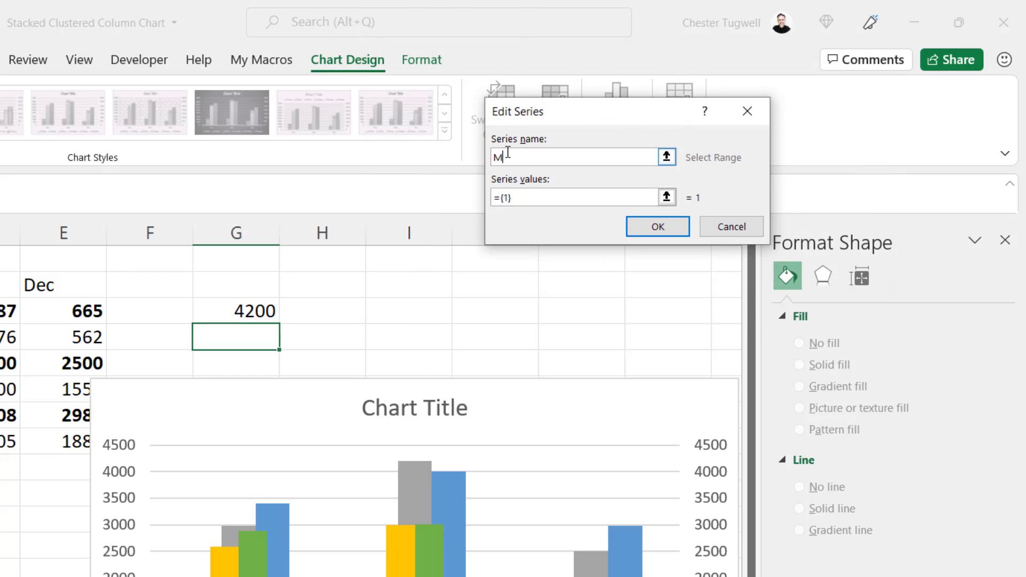
left_click_drag(516, 196, 459, 201)
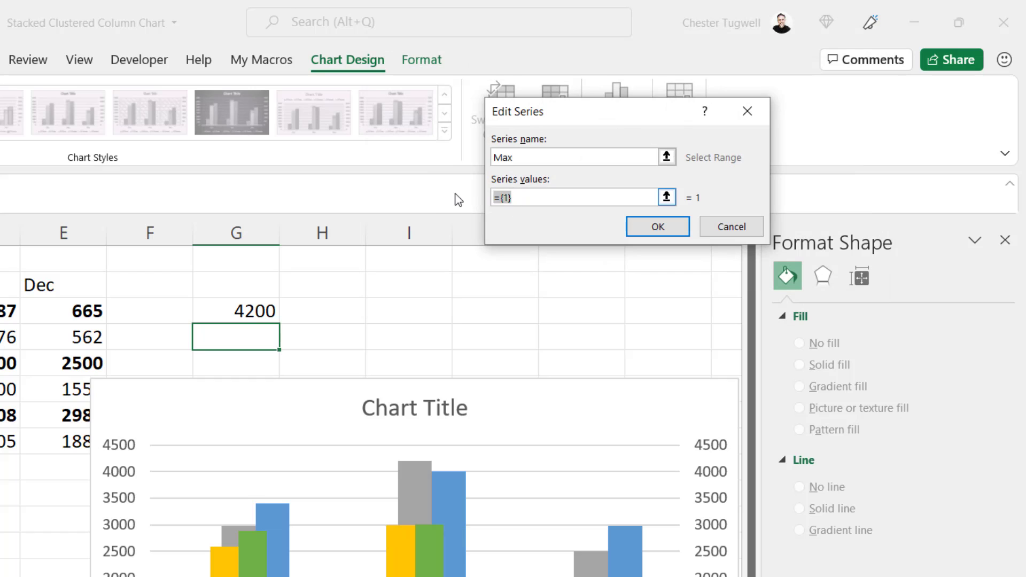
key("BackSpace")
left_click(220, 308)
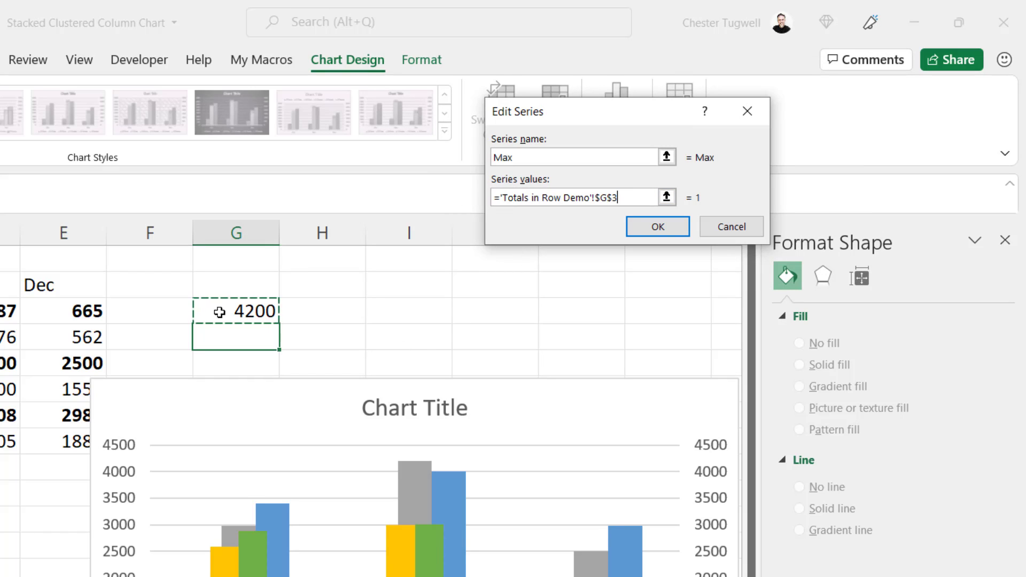
left_click(658, 227)
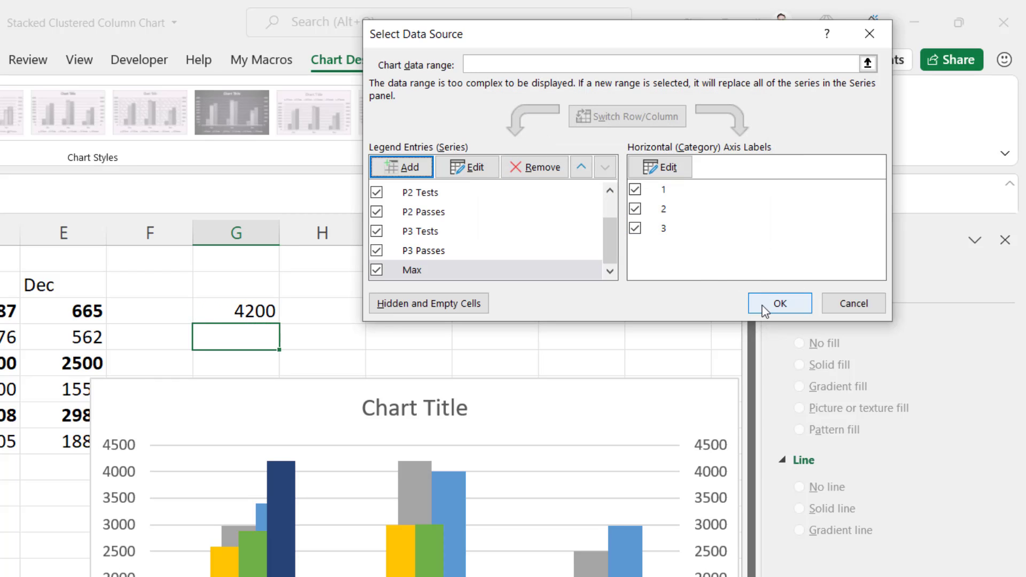
left_click(764, 309)
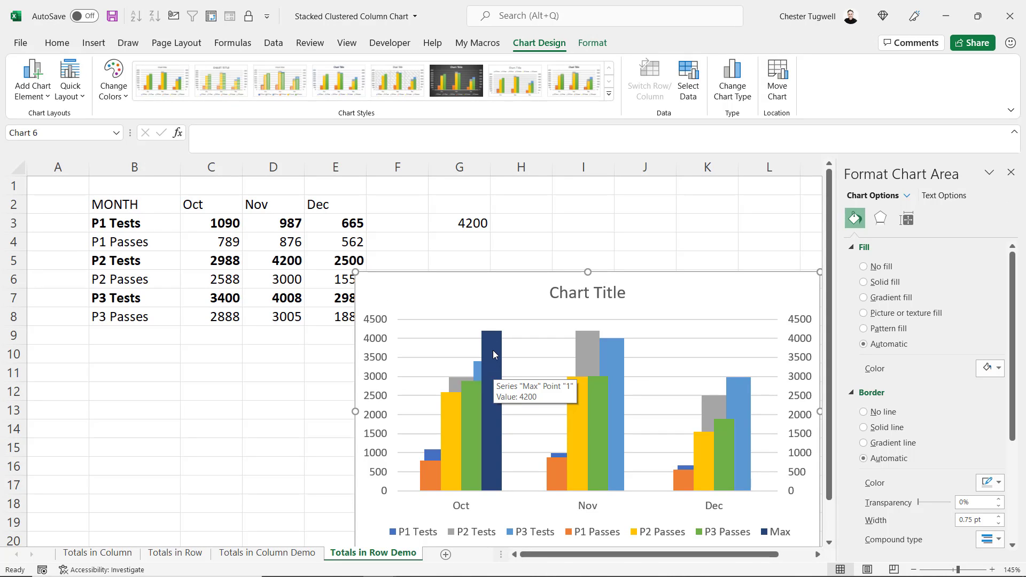
Change the Max series to a Line type in the combo chart, keeping it on the secondary axis.
left_click(493, 339)
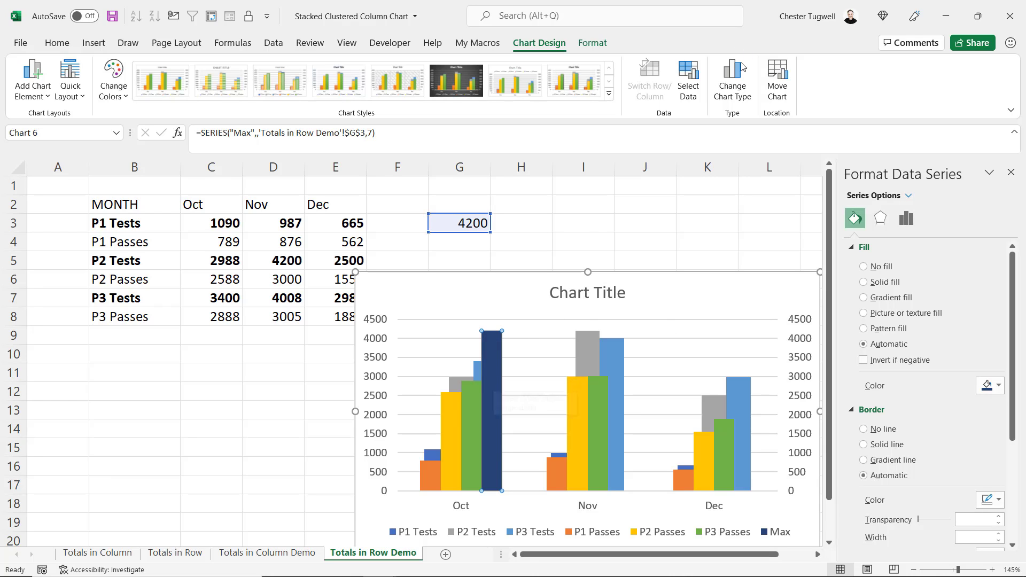
left_click(733, 80)
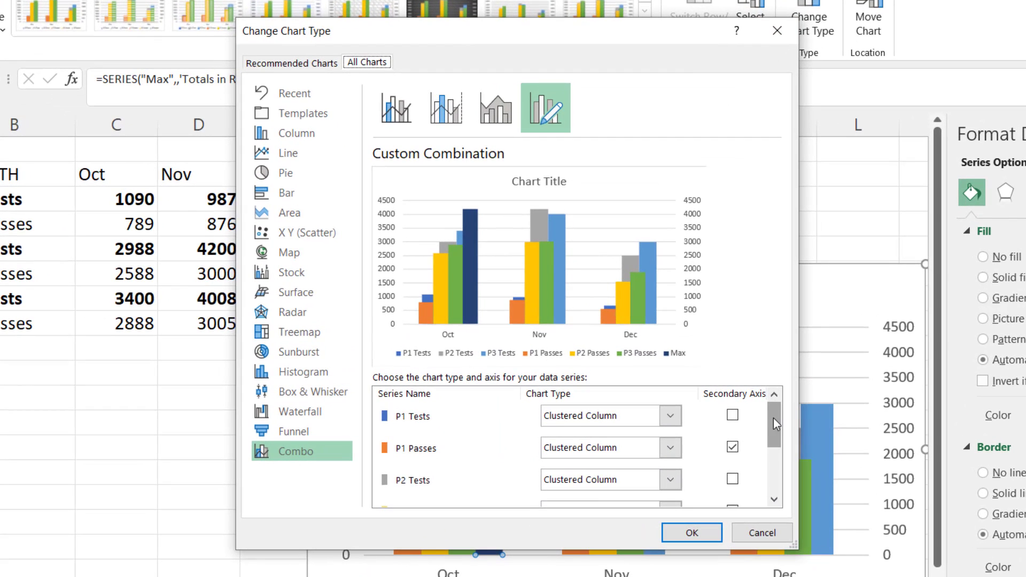
scroll(748, 406, "down", 3)
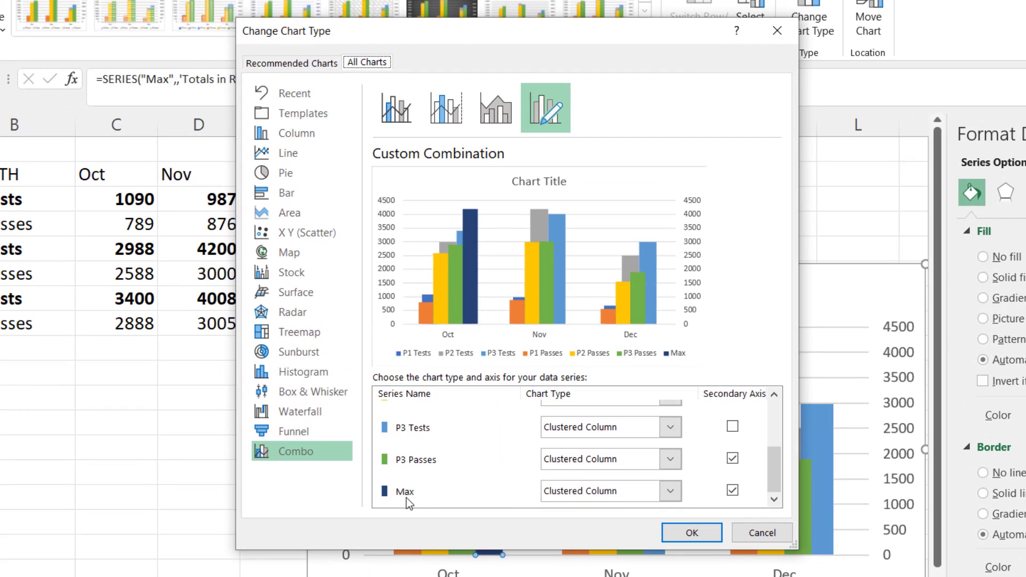
left_click(674, 493)
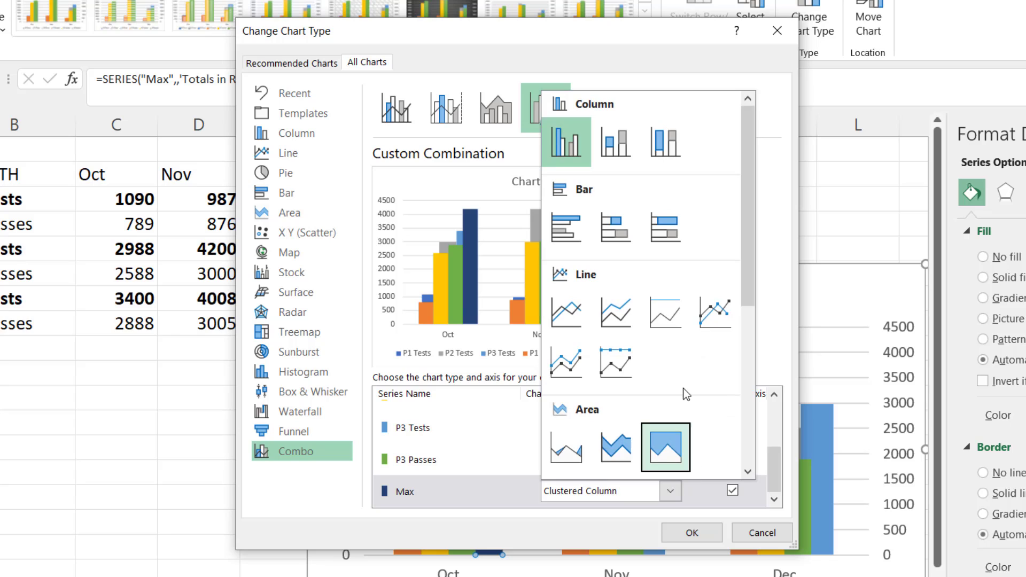
left_click(574, 316)
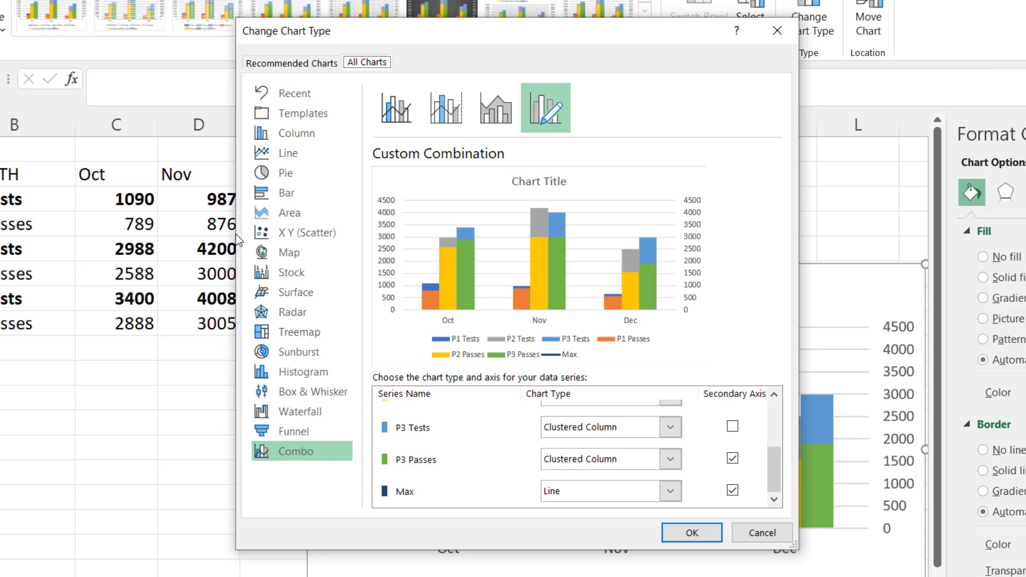
left_click(692, 533)
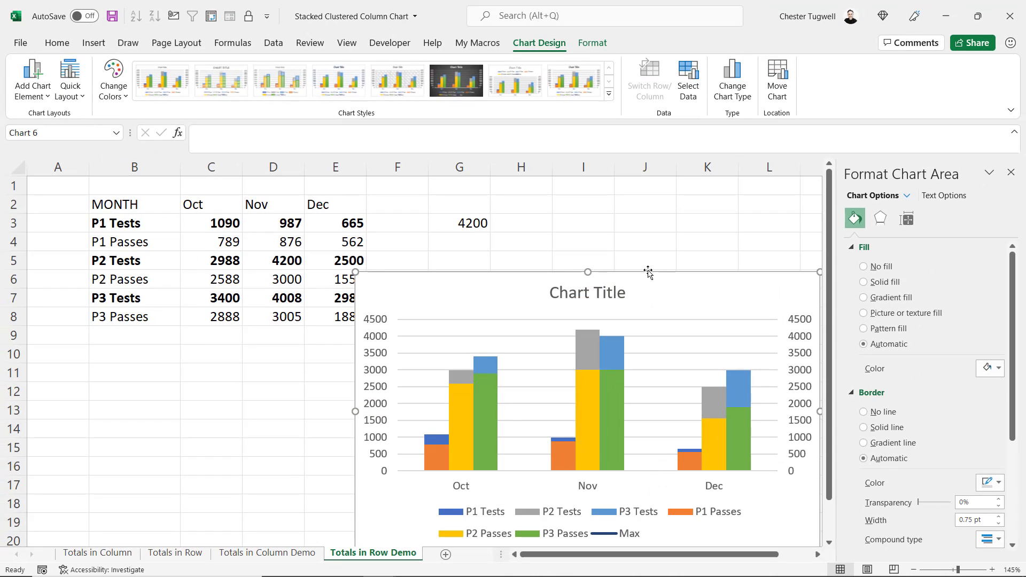
Move the chart up beside the data table, close the formatting pane and enlarge the chart to about column O, row 19.
left_click_drag(648, 273, 673, 187)
left_click(1012, 172)
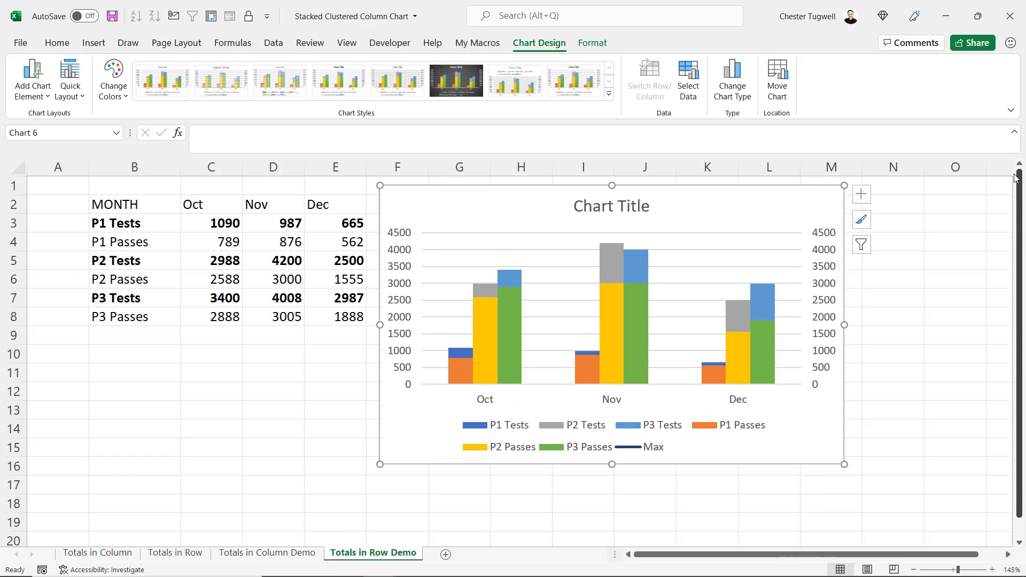
left_click_drag(843, 462, 985, 523)
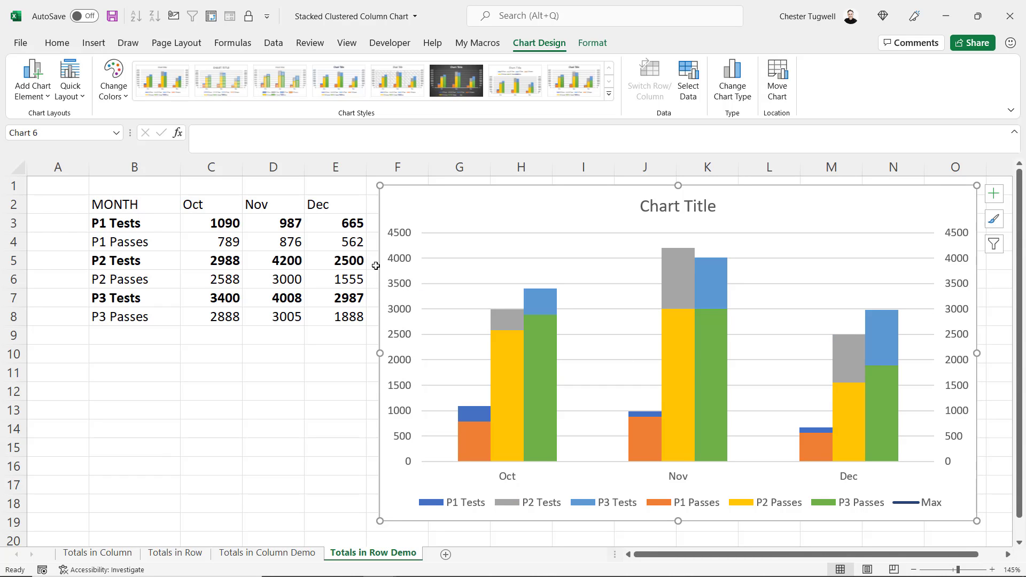
Delete the primary and secondary vertical axes and the horizontal gridlines from the chart.
left_click(397, 262)
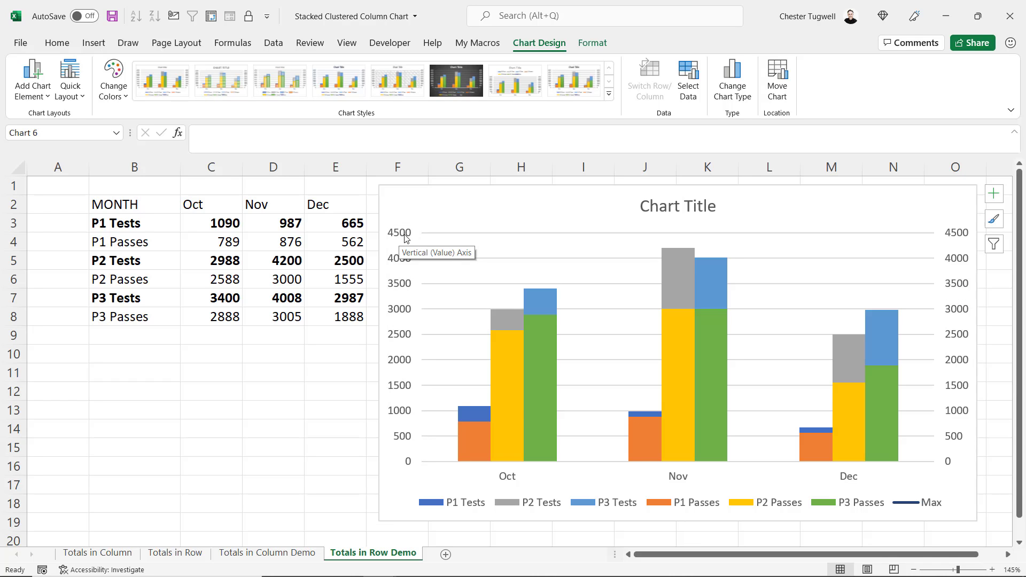
key("Delete")
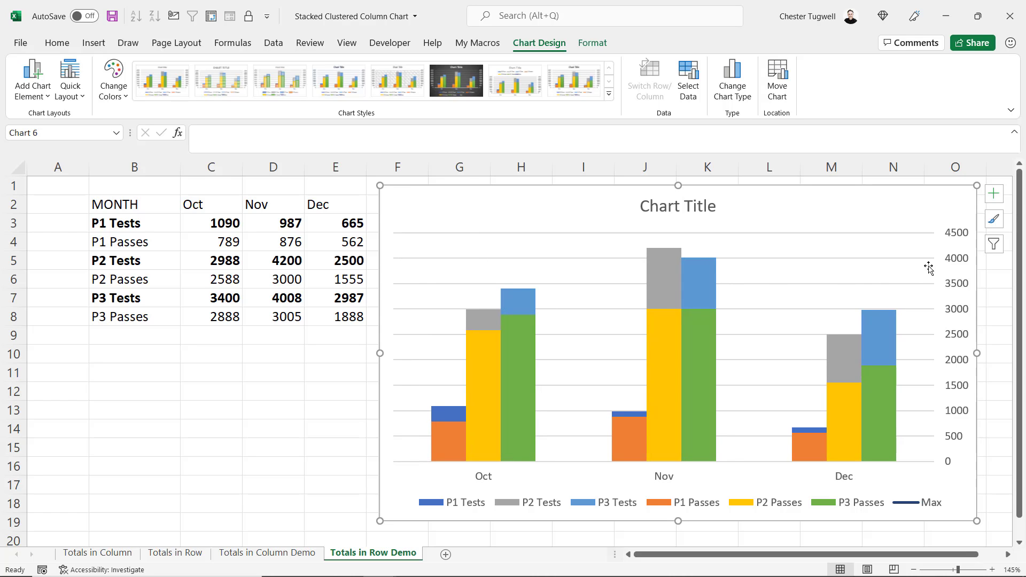
left_click(969, 264)
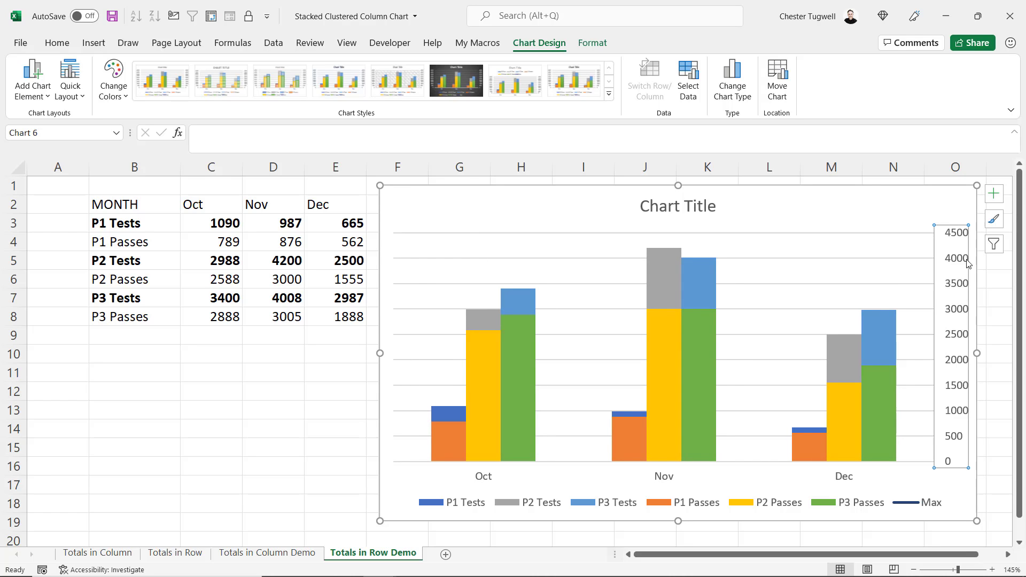
key("Delete")
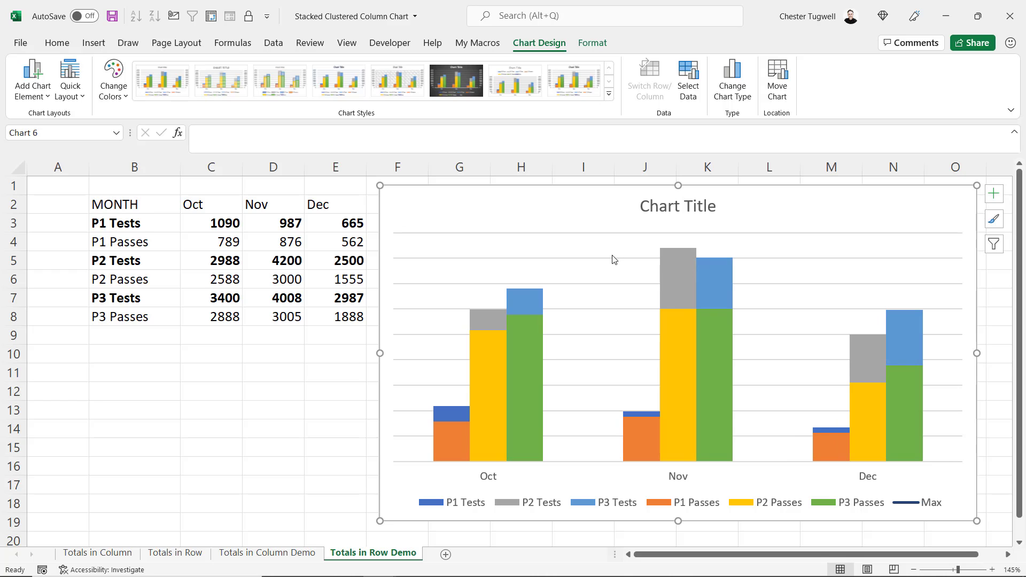
key("Delete")
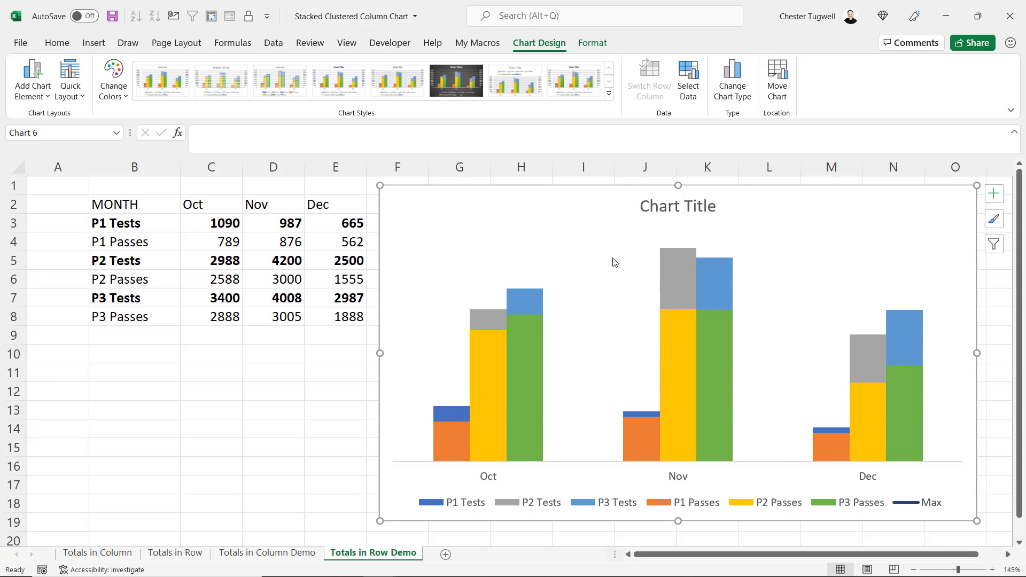
Remove the Max entry from the chart legend.
left_click(582, 504)
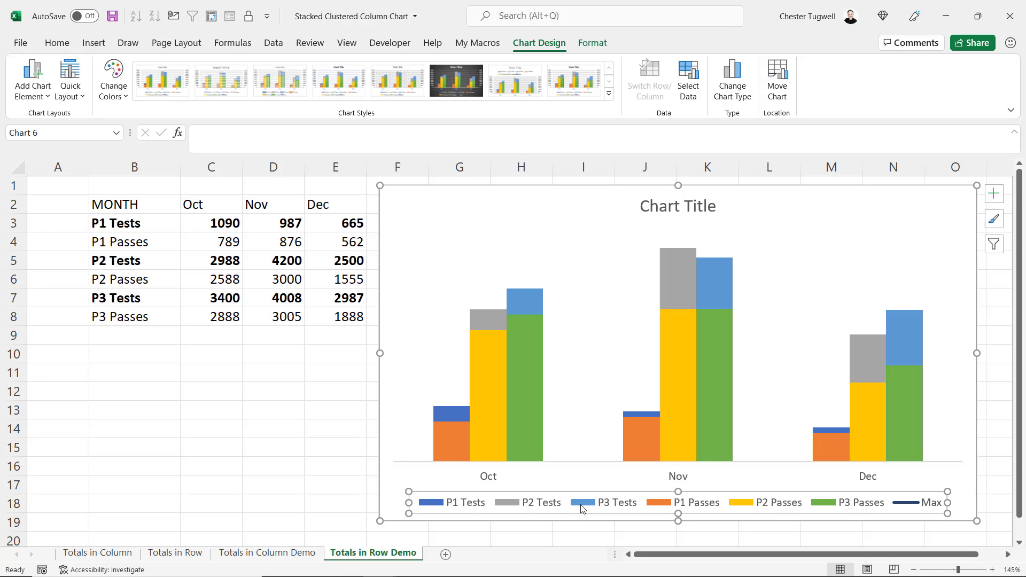
left_click(936, 508)
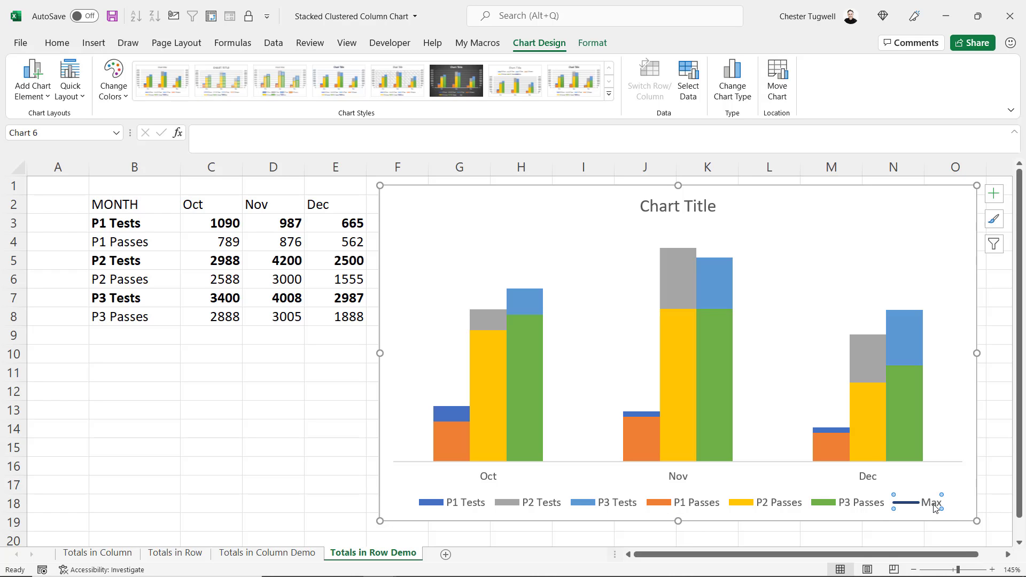
key("Delete")
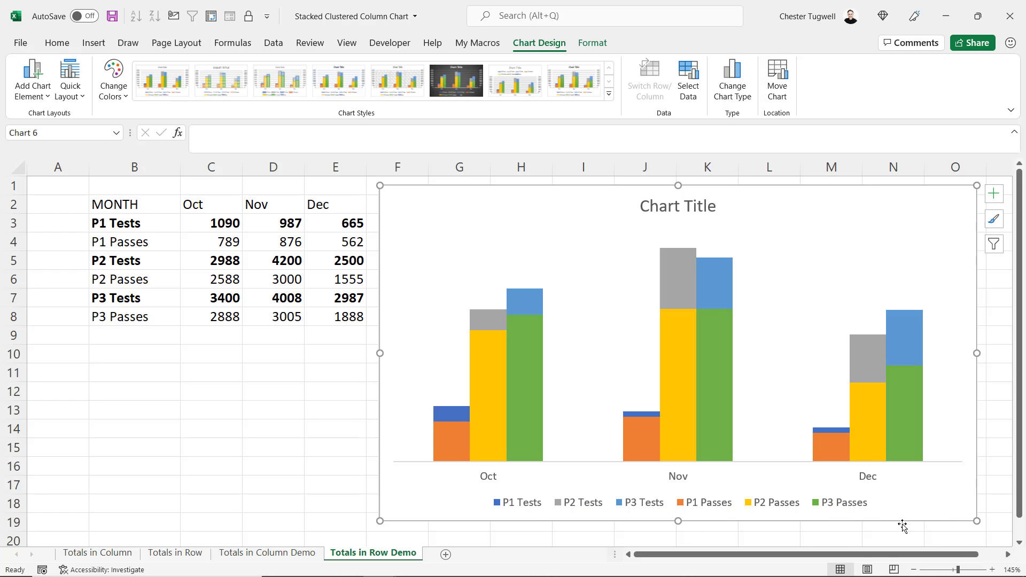
Remove the P3 Passes, P2 Passes and P1 Passes entries from the chart legend, closing the formatting pane.
left_click(856, 506)
left_click(856, 506)
key("Delete")
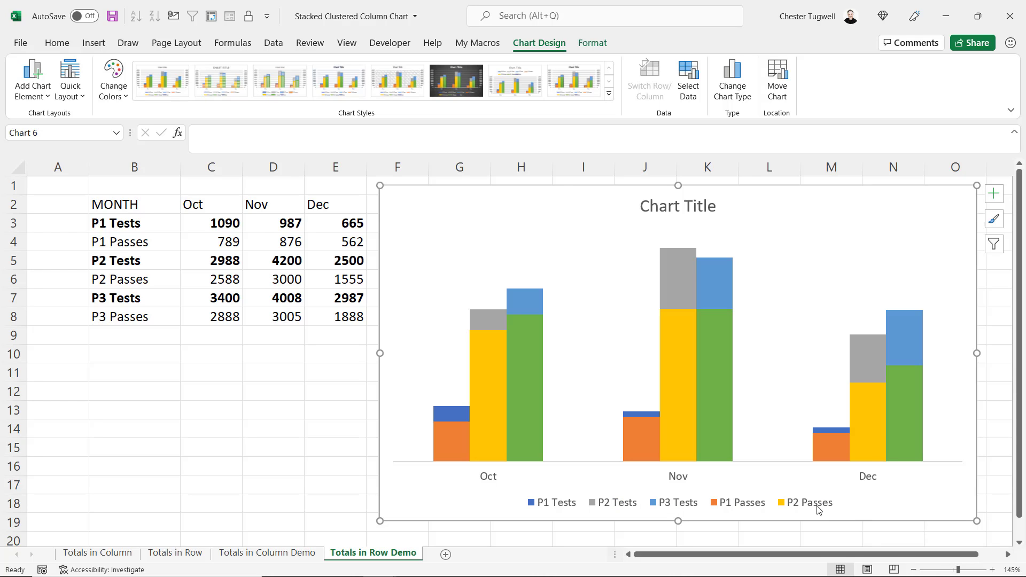
left_click(815, 508)
left_click(815, 508)
key("Delete")
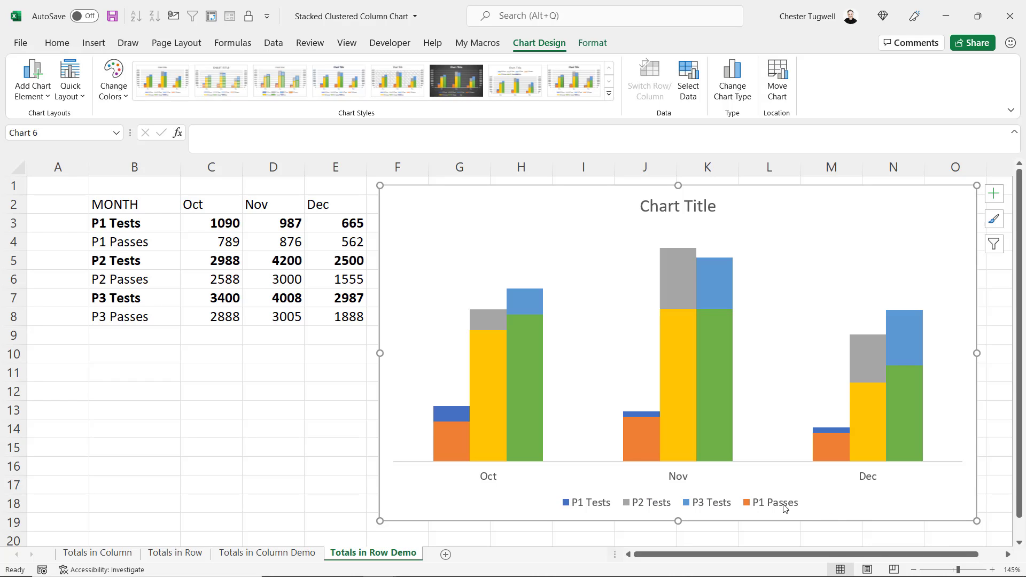
left_click(785, 508)
double_click(784, 508)
left_click(784, 508)
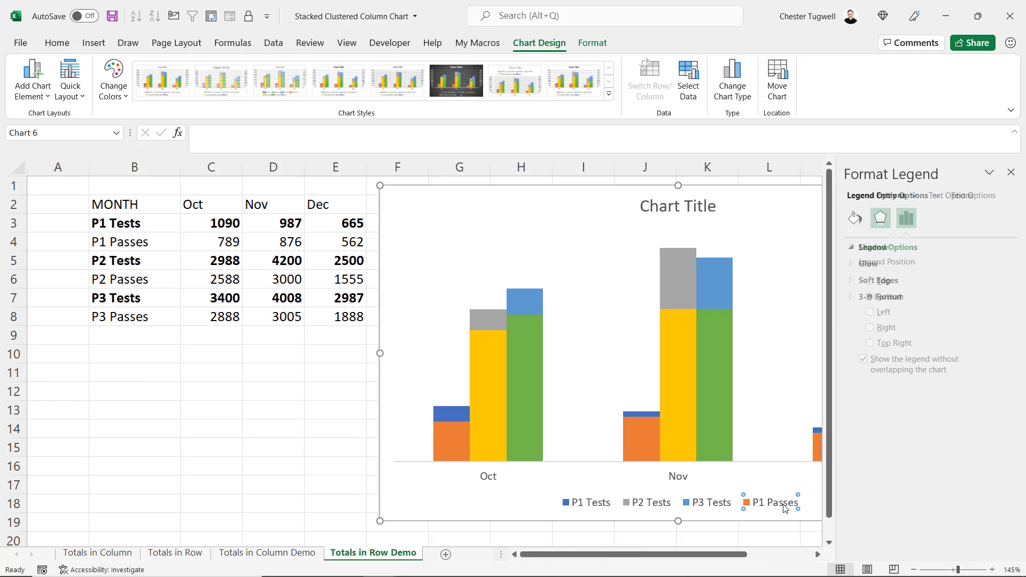
key("Delete")
left_click(1011, 172)
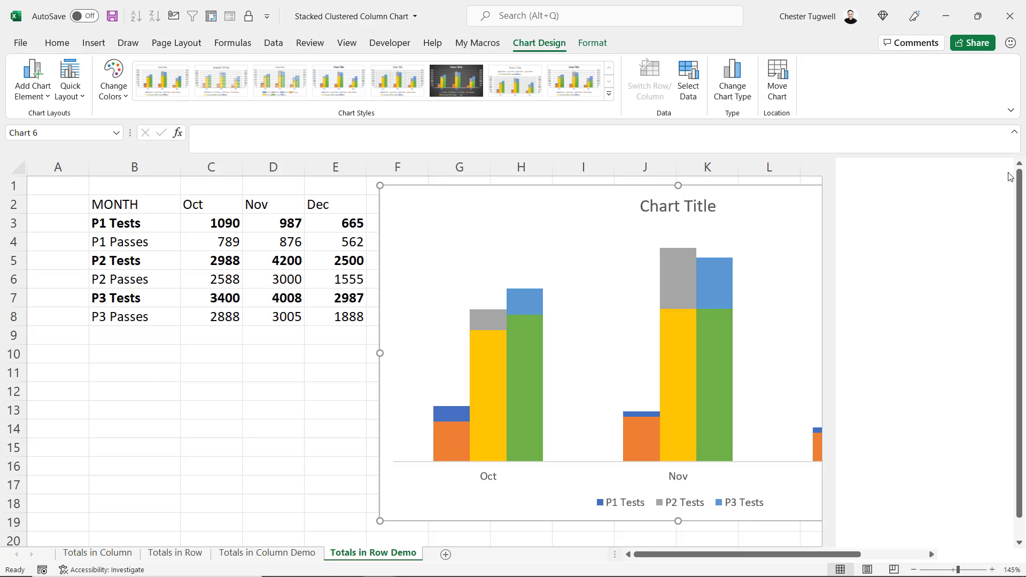
Fill the P1 Passes columns with a lighter theme shade of the P1 Tests blue.
left_click(452, 437)
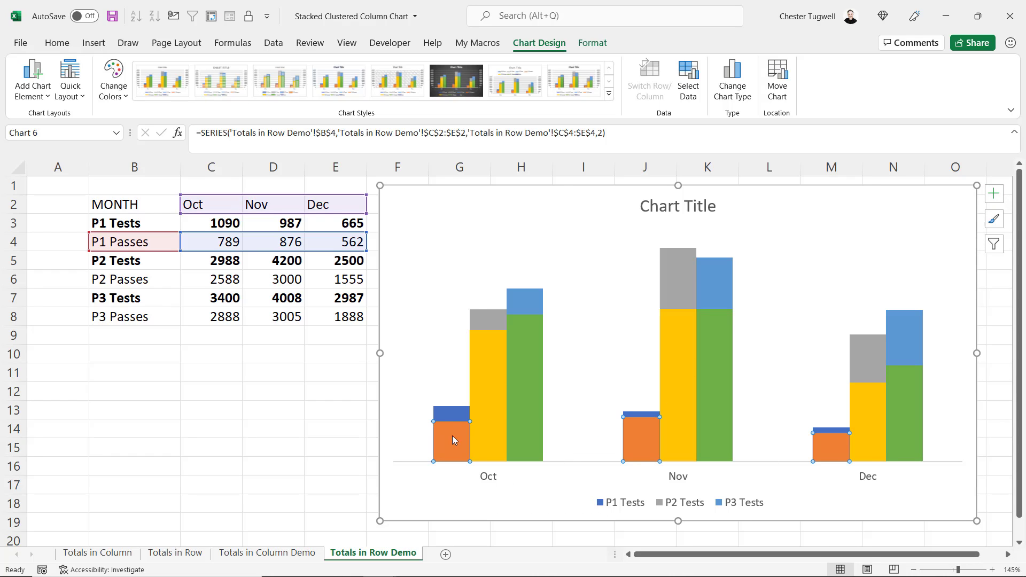
left_click(73, 44)
left_click(229, 91)
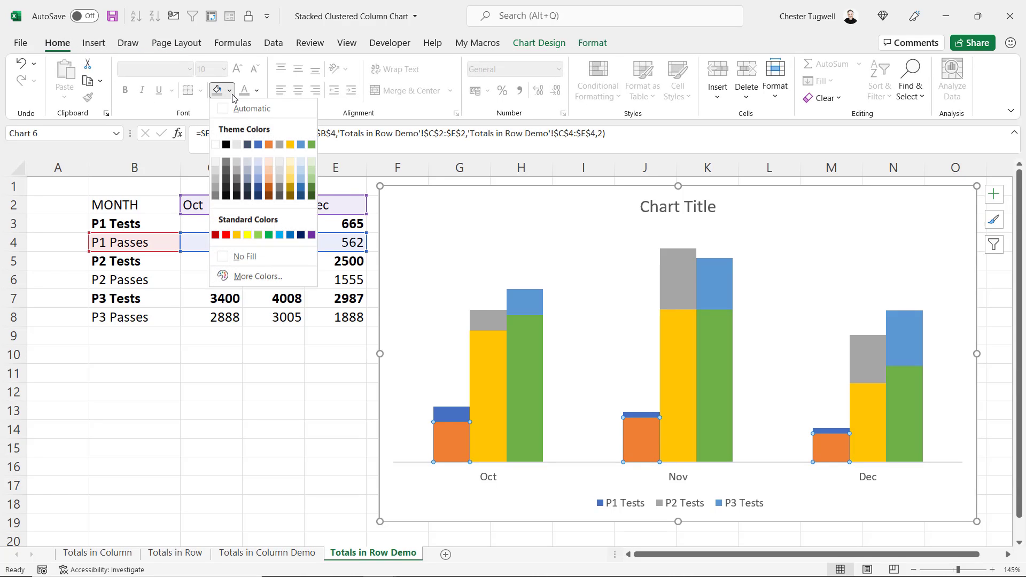
left_click(259, 177)
Fill the P2 Passes columns with a light grey theme colour.
left_click(494, 348)
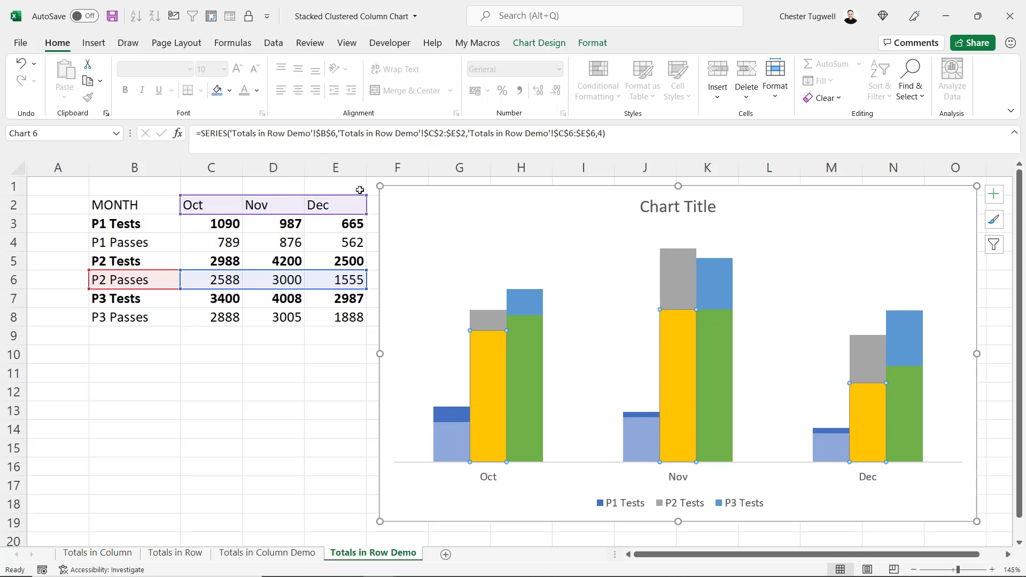
left_click(231, 92)
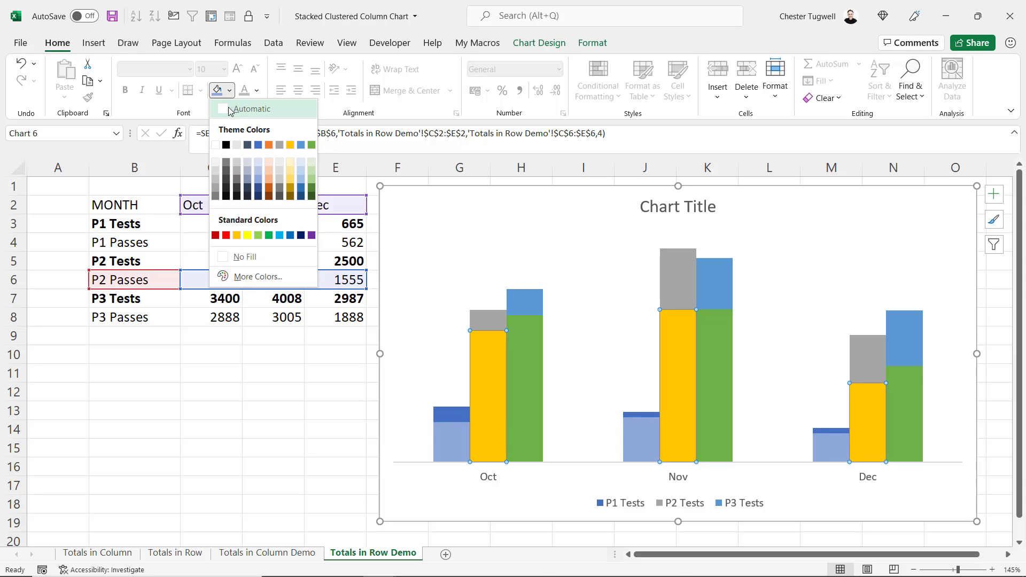
left_click(216, 170)
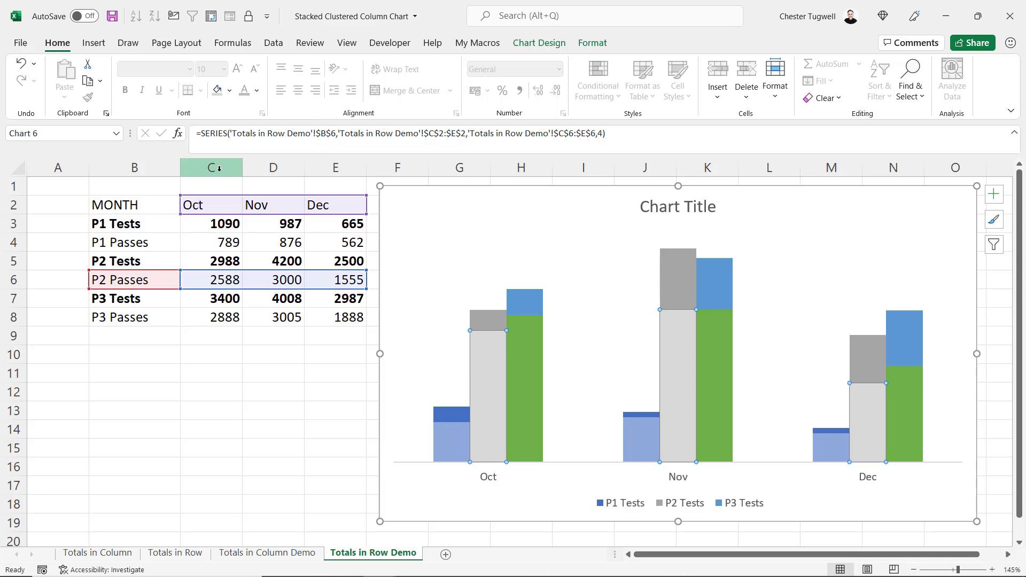
Fill the P3 Tests columns with theme orange and the P3 Passes columns with a lighter orange shade.
left_click(528, 308)
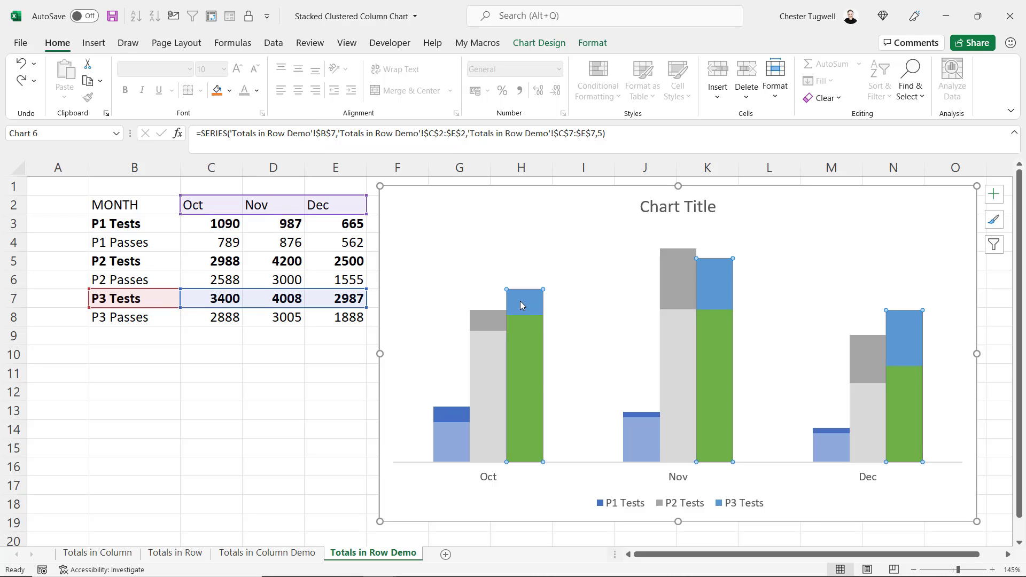
left_click(230, 90)
left_click(272, 147)
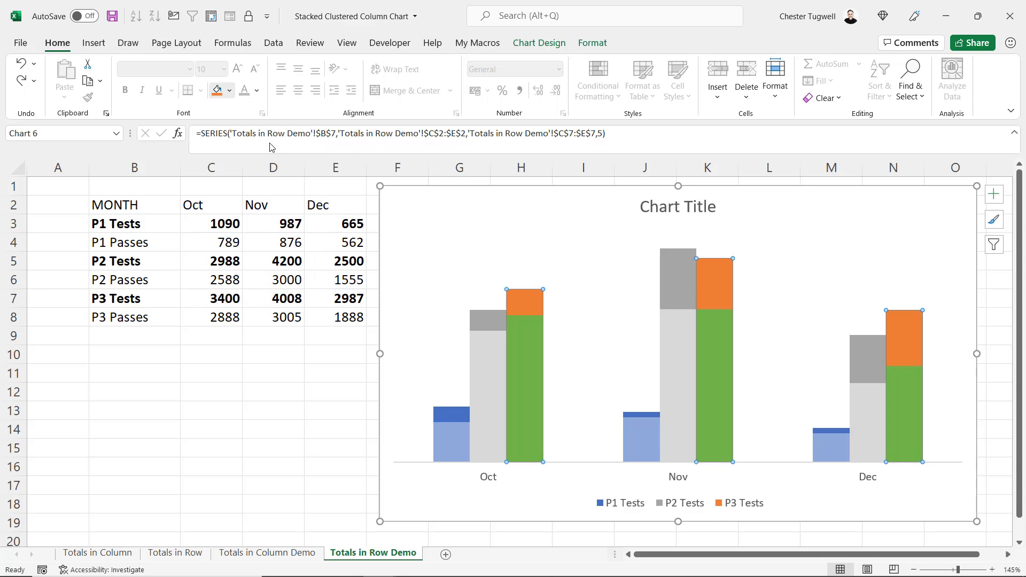
left_click(533, 339)
left_click(230, 91)
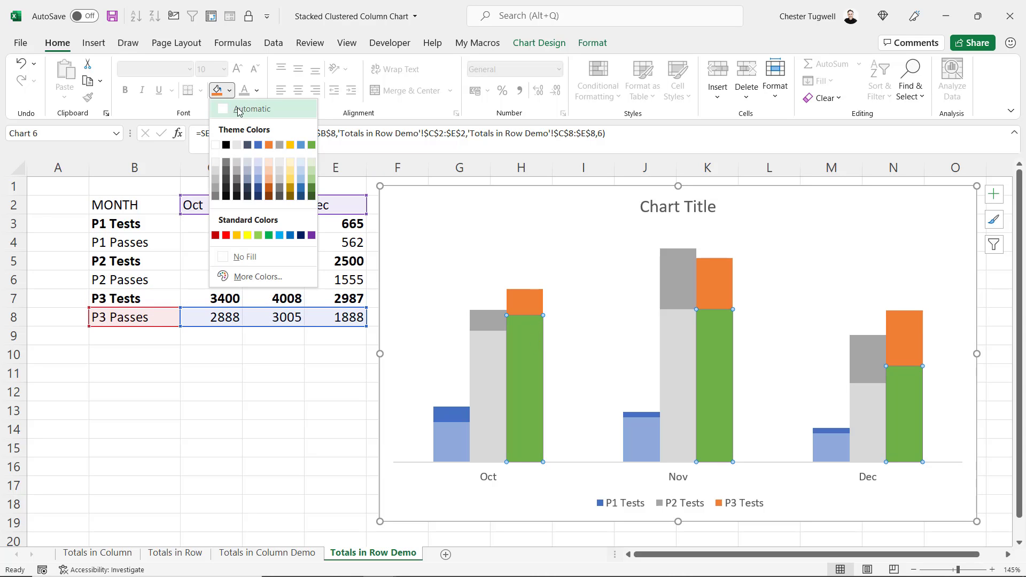
left_click(270, 179)
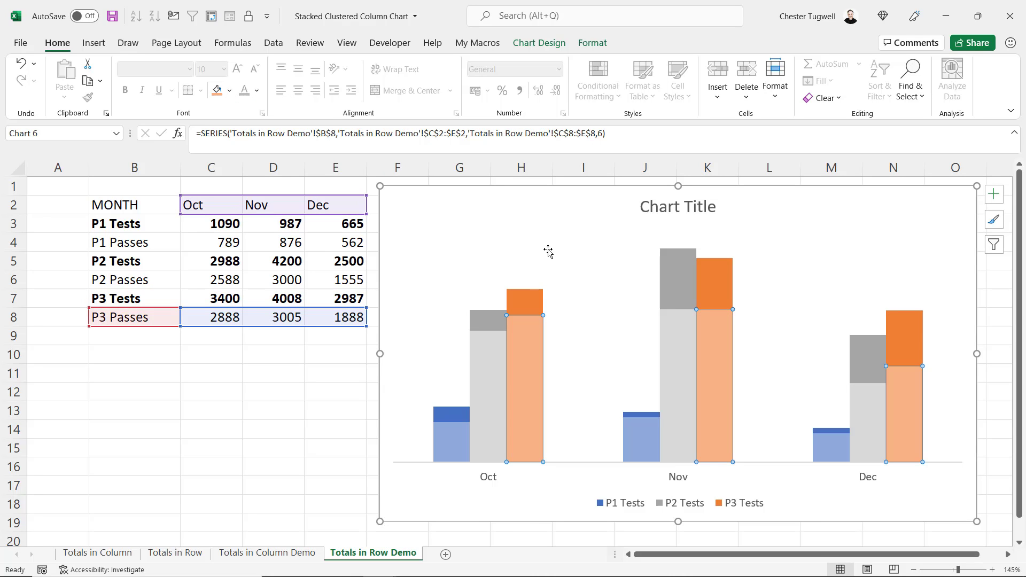
left_click(549, 251)
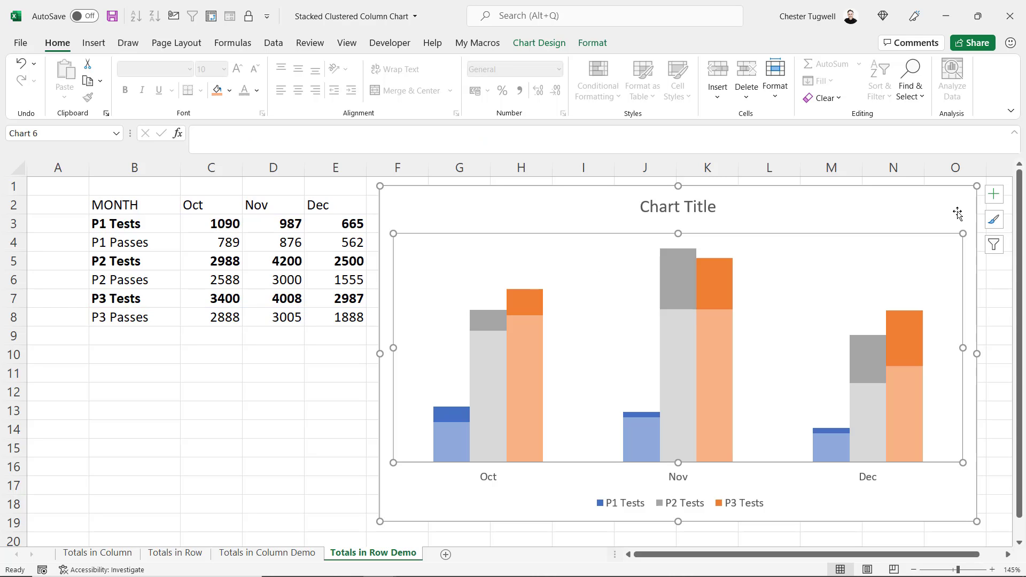
Add data labels to the chart and delete the stray label belonging to the Max series.
left_click(996, 197)
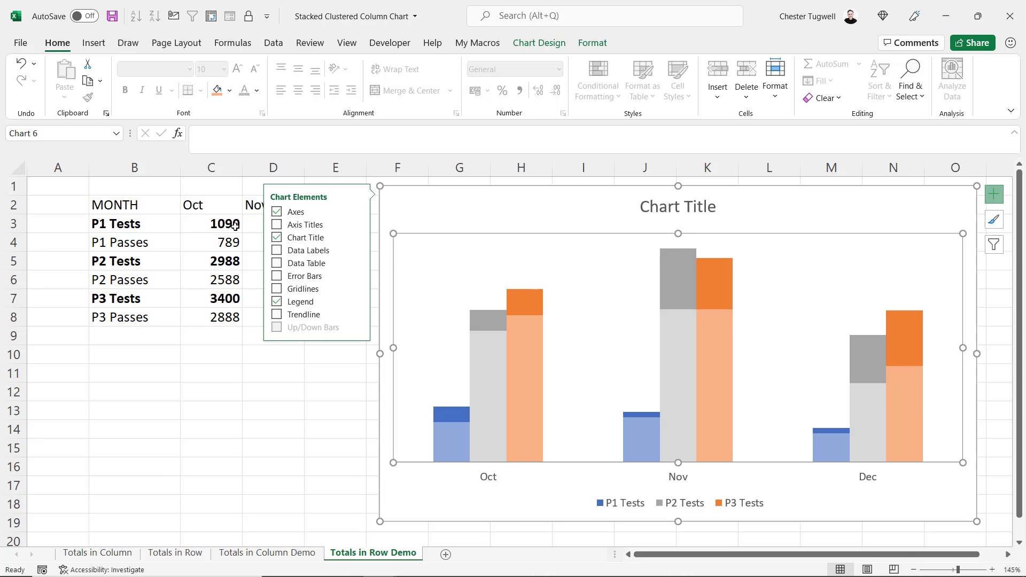
left_click(277, 252)
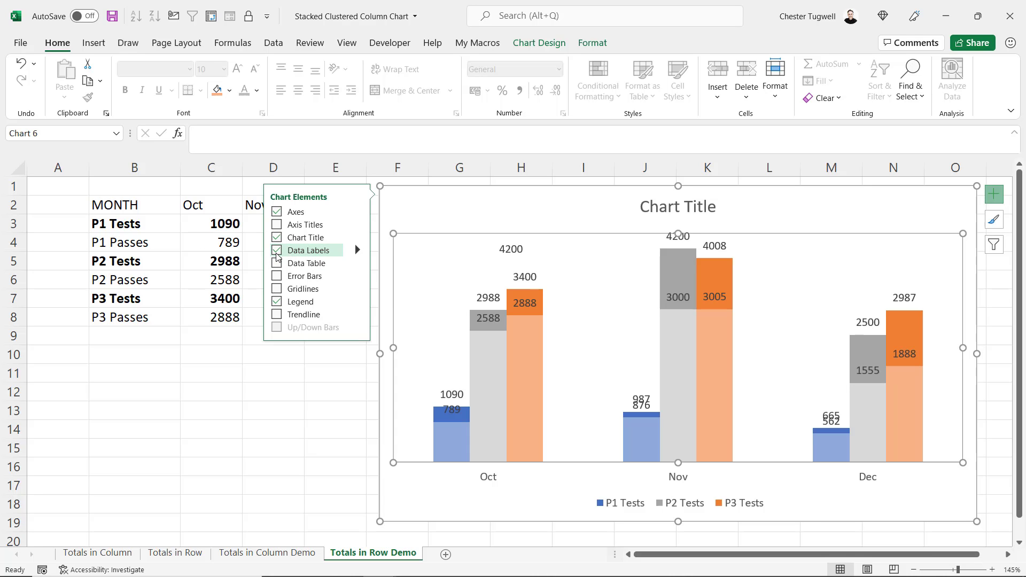
left_click(510, 251)
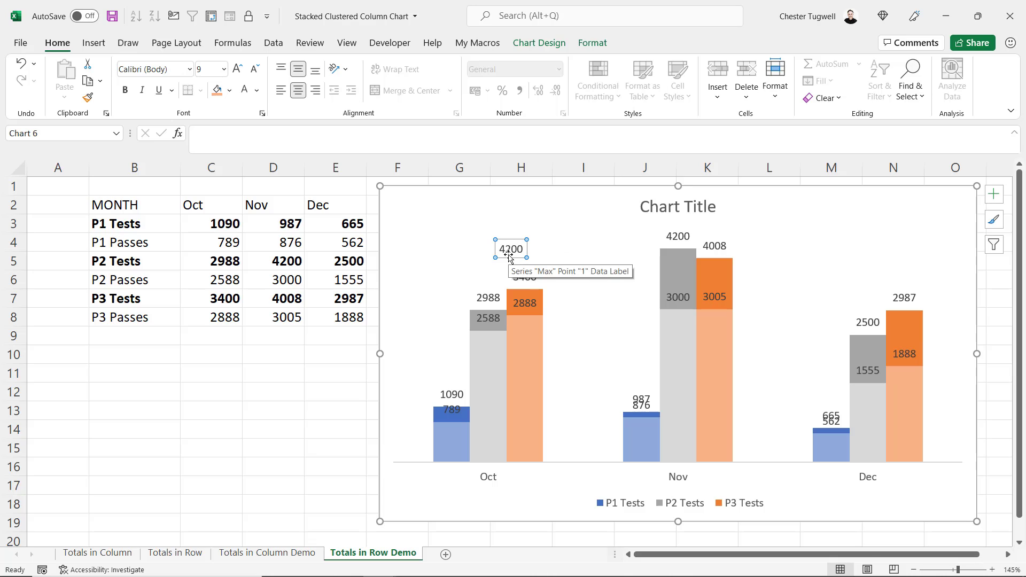
key("Delete")
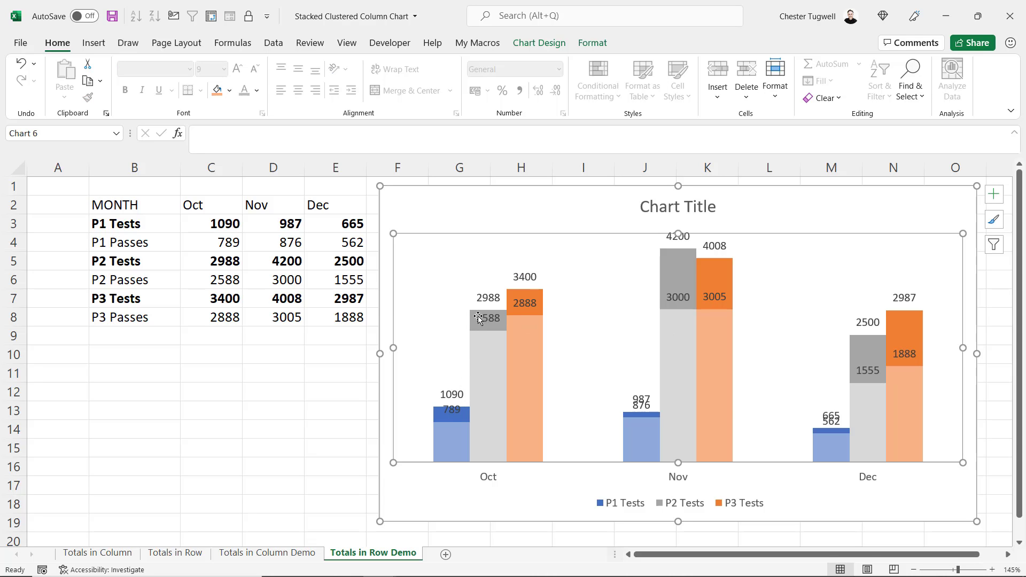
Set the label position of the P1 Passes data labels to Inside End.
left_click(452, 412)
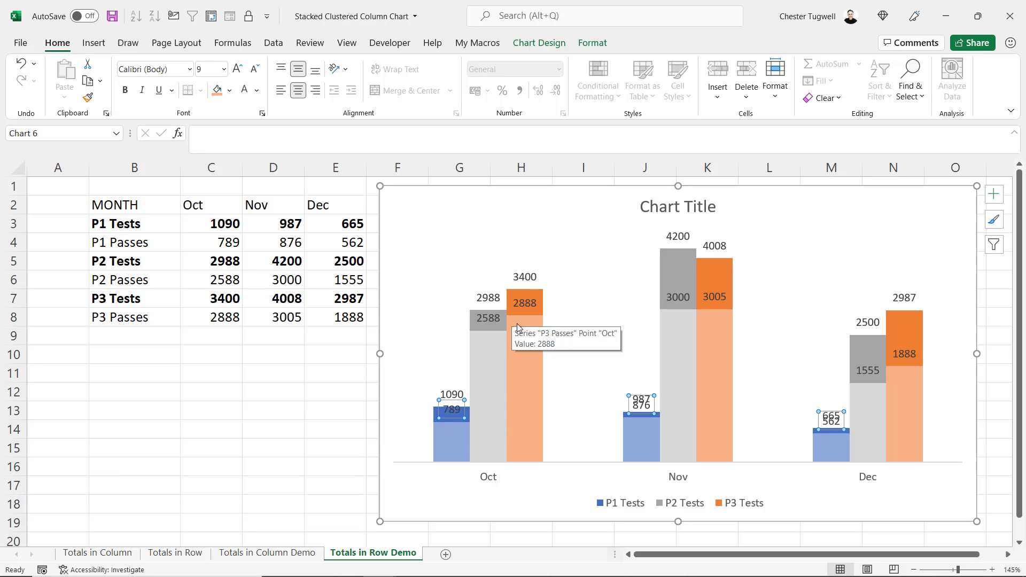
key("ctrl+1")
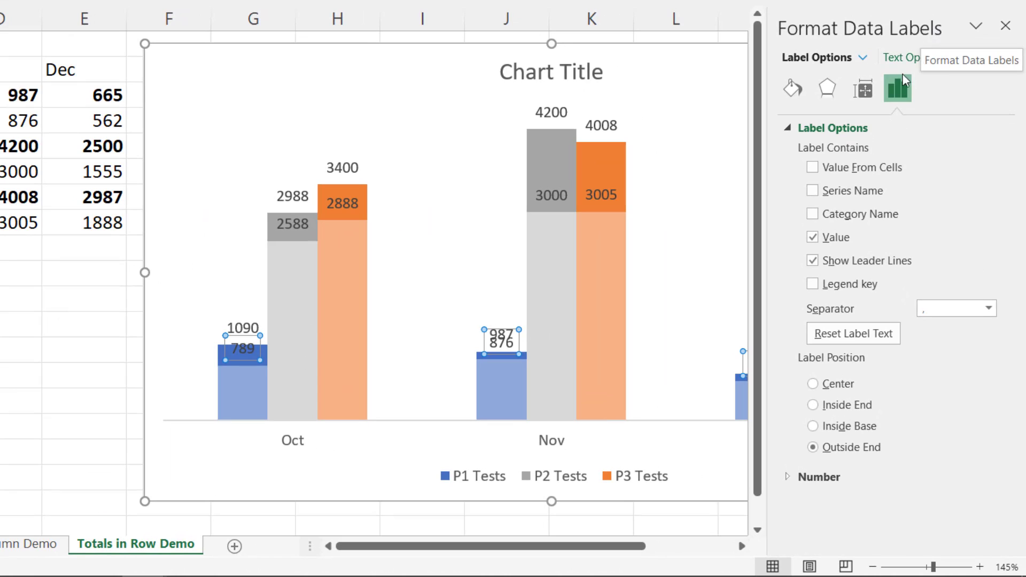
left_click(812, 406)
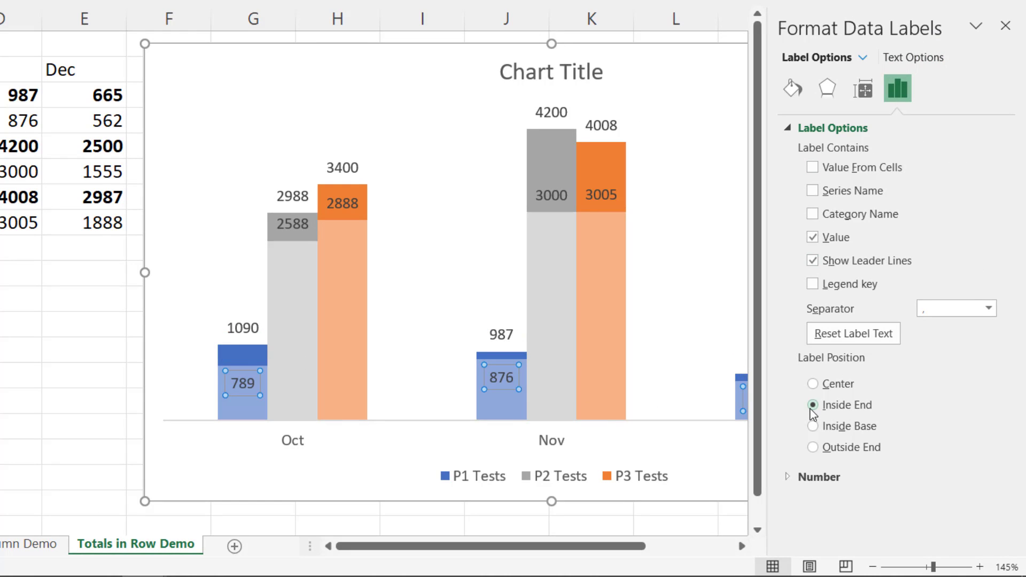
Set the P2 Passes and P3 Passes data labels to Inside End and close the formatting pane.
left_click(300, 231)
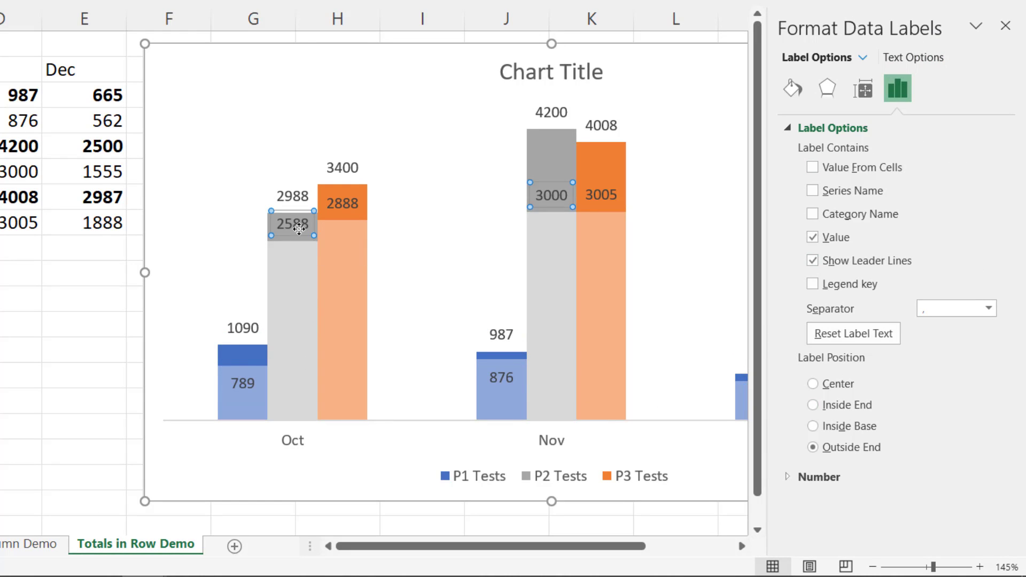
left_click(813, 427)
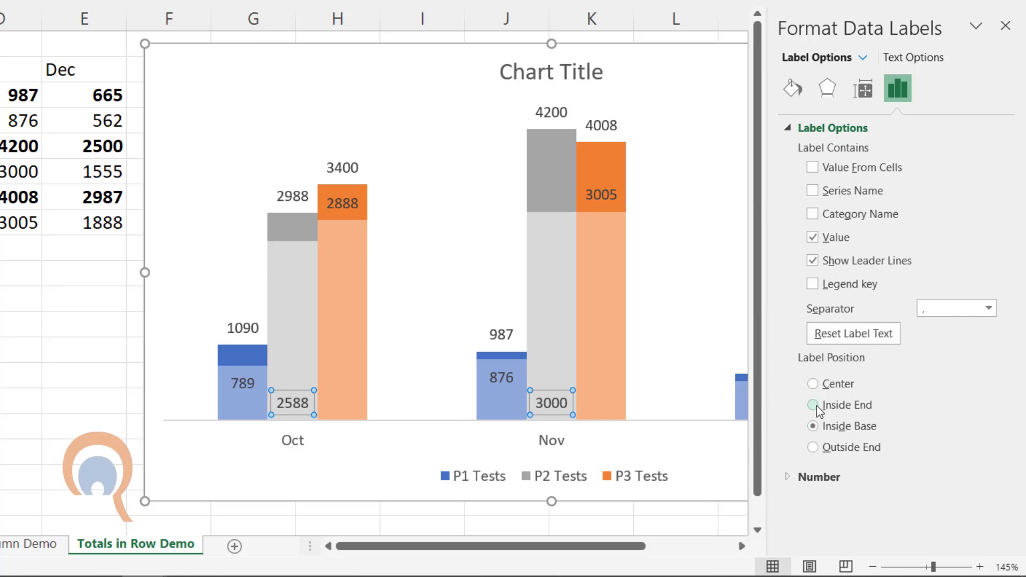
left_click(813, 405)
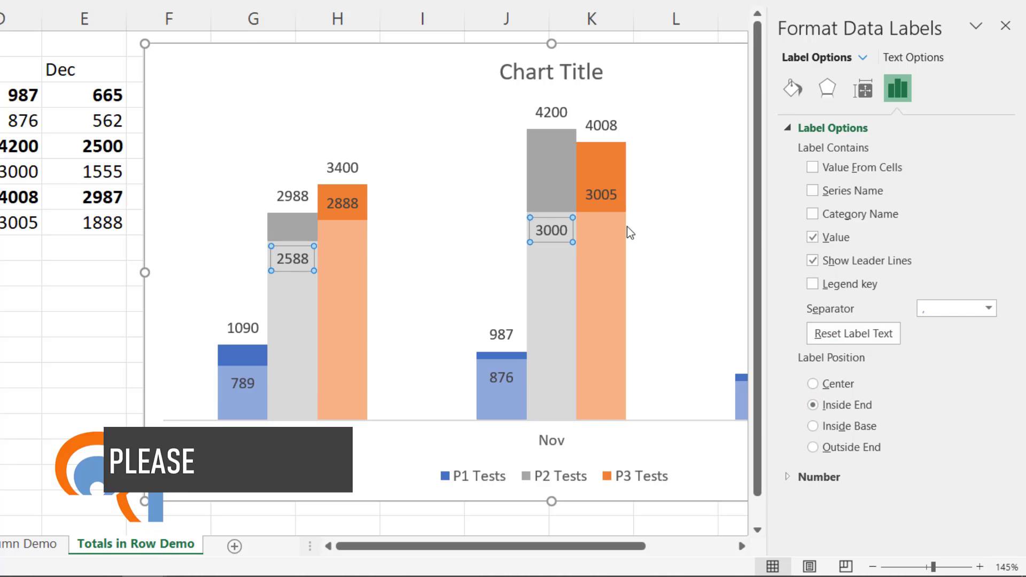
left_click(604, 197)
left_click(813, 405)
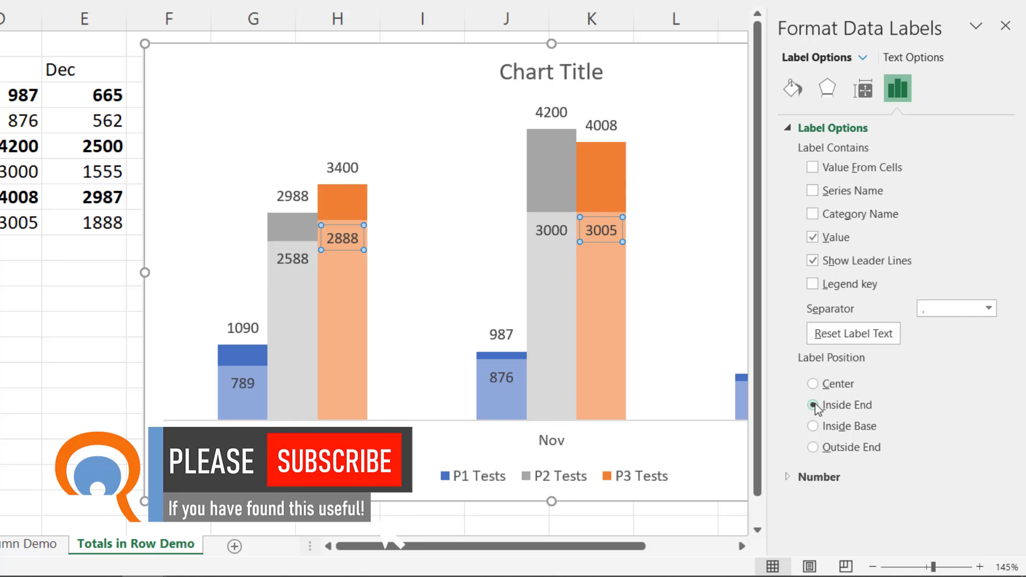
left_click(1006, 27)
key("Escape")
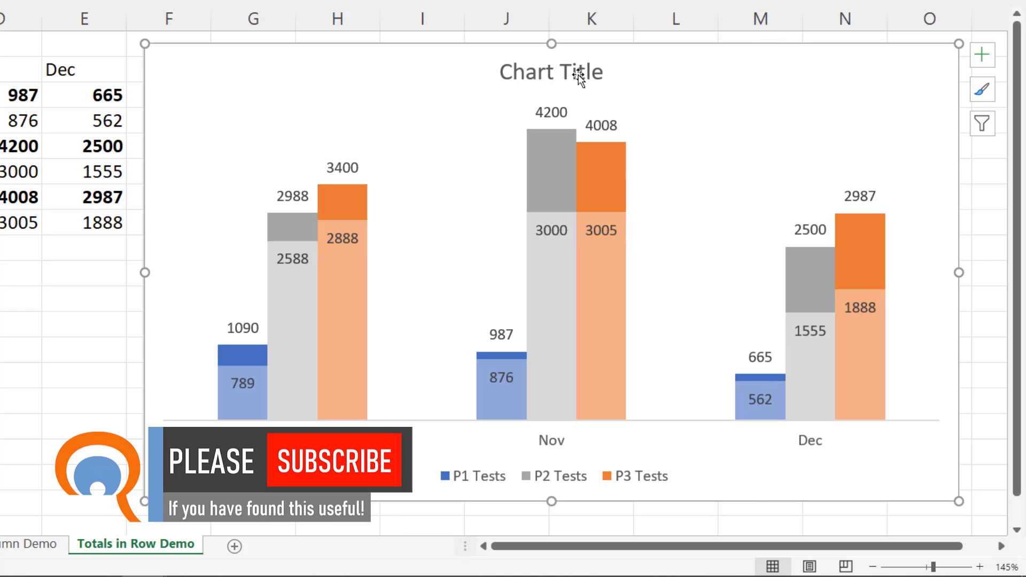
Replace the chart title text with "Passes".
left_click(547, 73)
left_click_drag(502, 69, 614, 67)
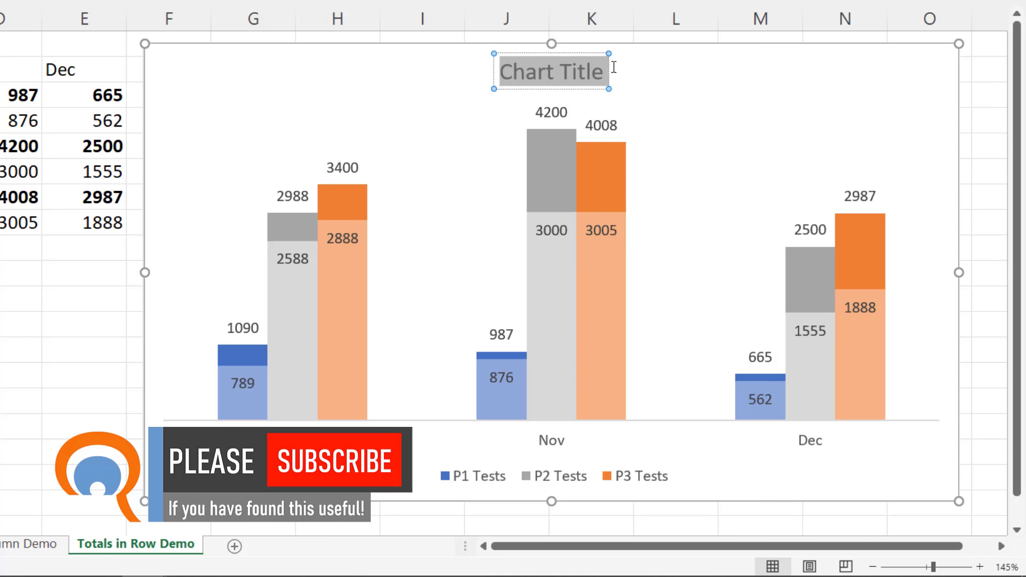
type("Passes")
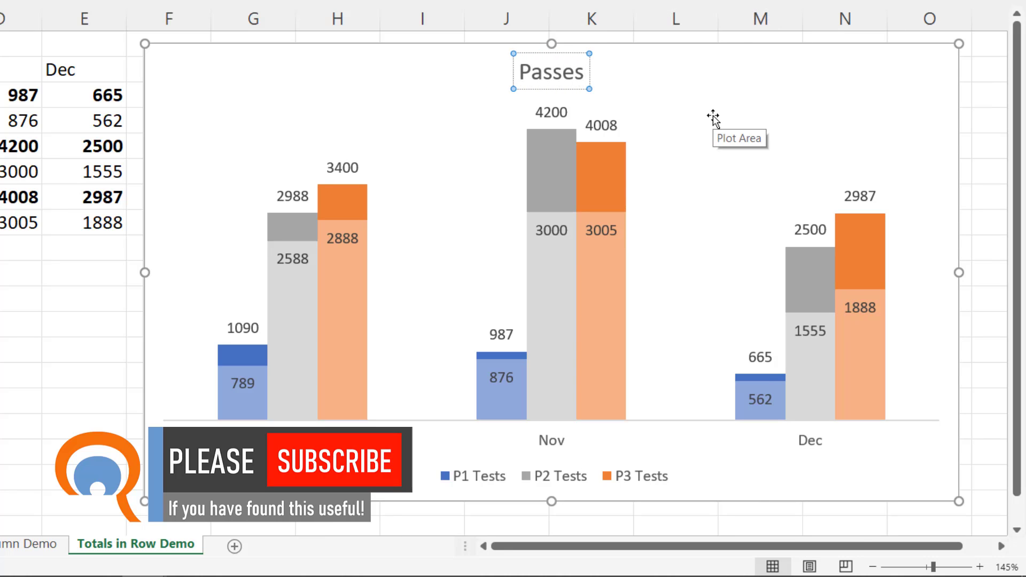
left_click(752, 98)
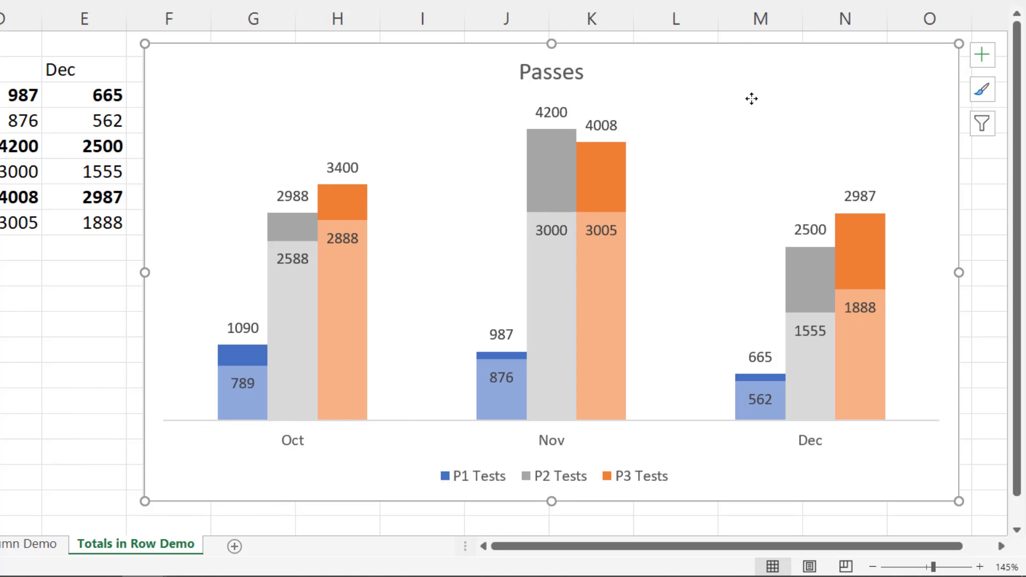